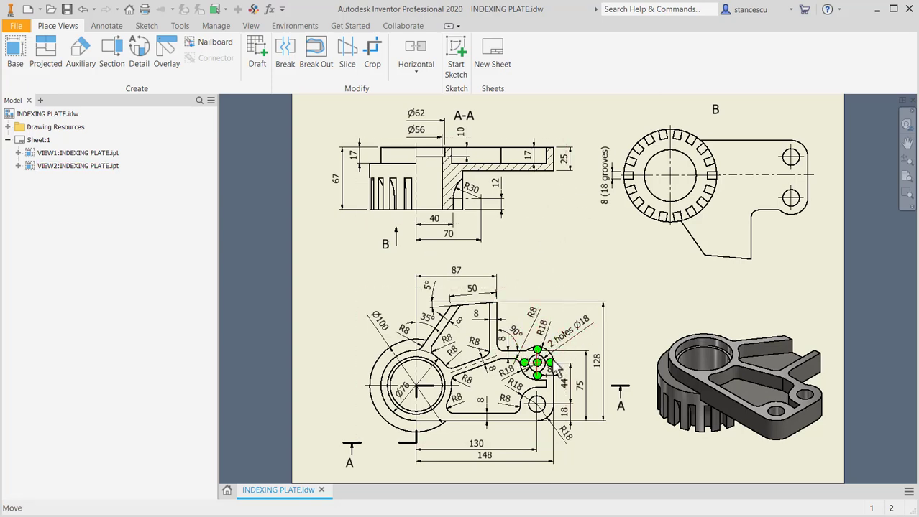
# Pan and zoom in on the lower plan view showing its Ø76, R8 and 87 dimensions.
pyautogui.moveTo(553, 358)
pyautogui.mouseDown(button='middle')
pyautogui.moveTo(567, 322)
pyautogui.moveTo(545, 355)
pyautogui.mouseUp(button='middle')
pyautogui.scroll(5, 548, 343)
pyautogui.scroll(-3, 503, 359)
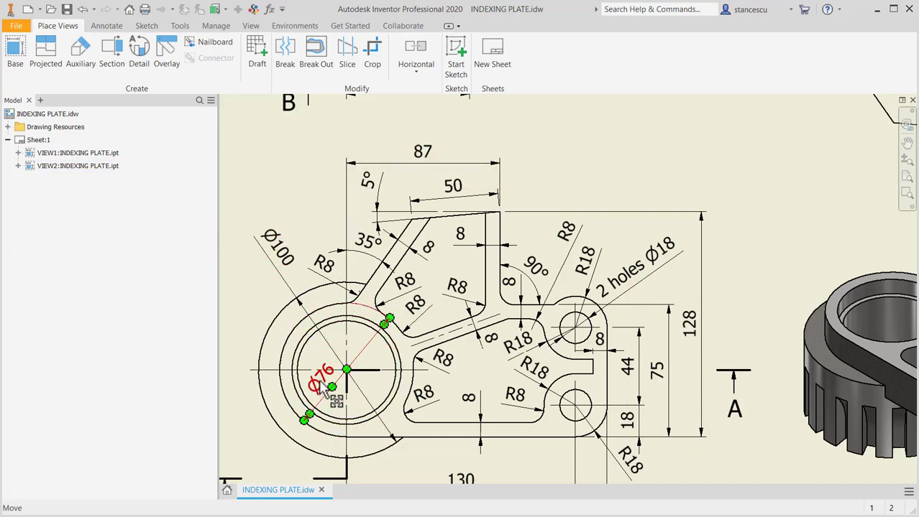
pyautogui.click(331, 340)
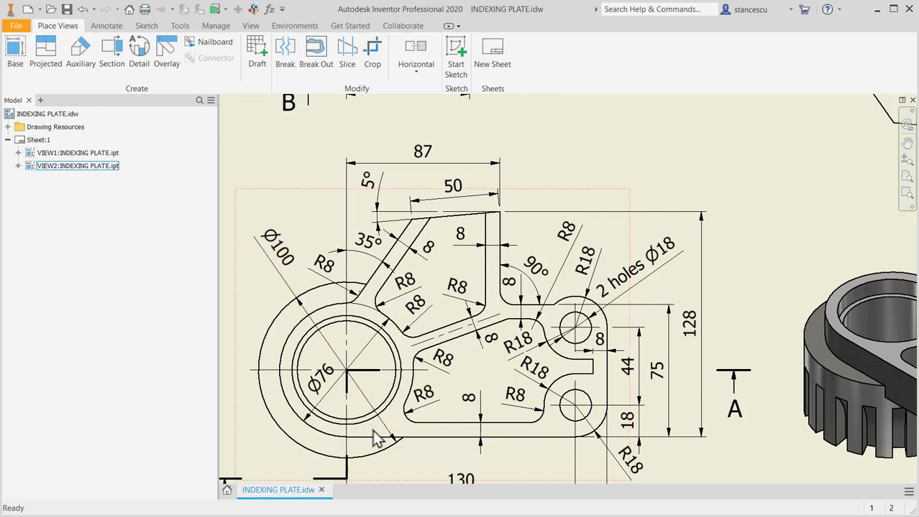
pyautogui.press('Escape')
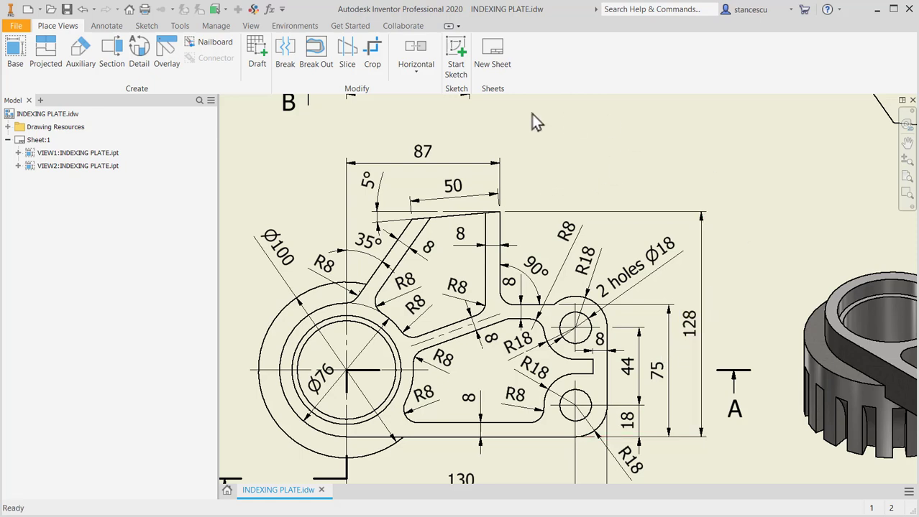
# Create a new Standard (mm) part and start a 2D sketch on the XY plane.
pyautogui.click(28, 10)
pyautogui.doubleClick(431, 113)
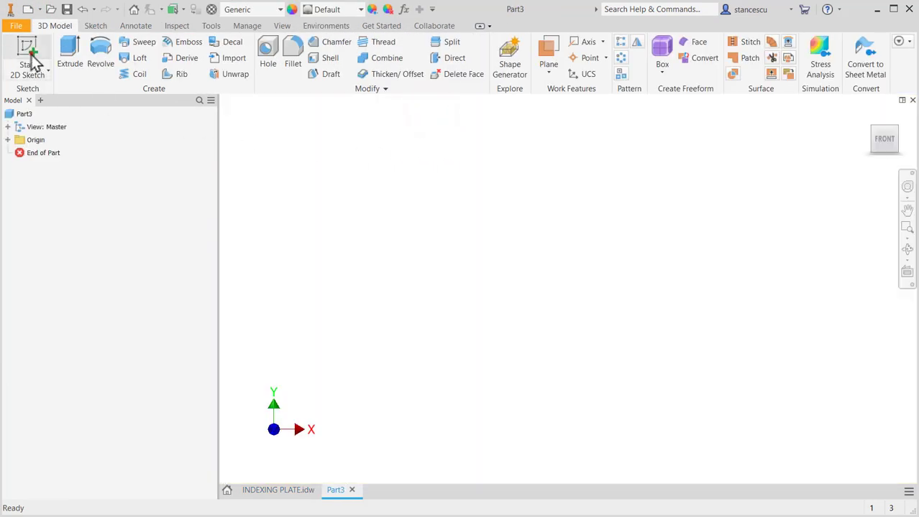
pyautogui.click(31, 62)
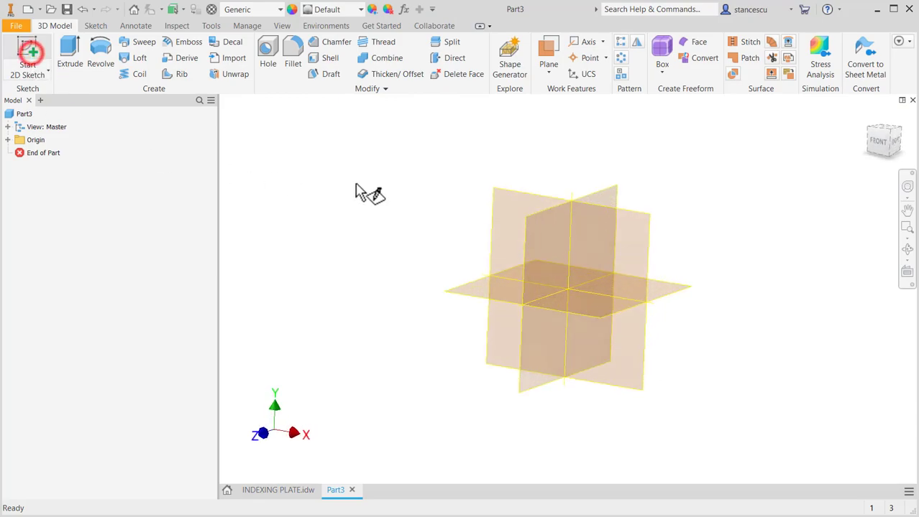
pyautogui.click(456, 282)
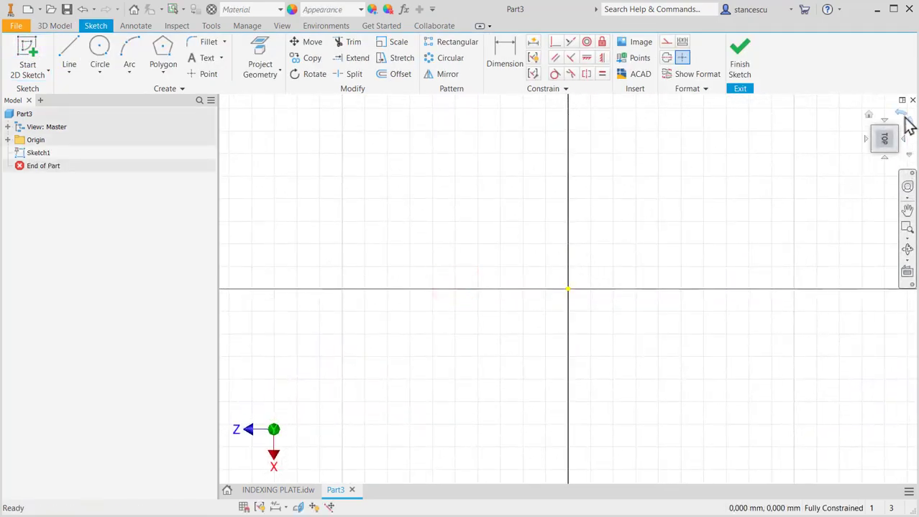
pyautogui.click(907, 122)
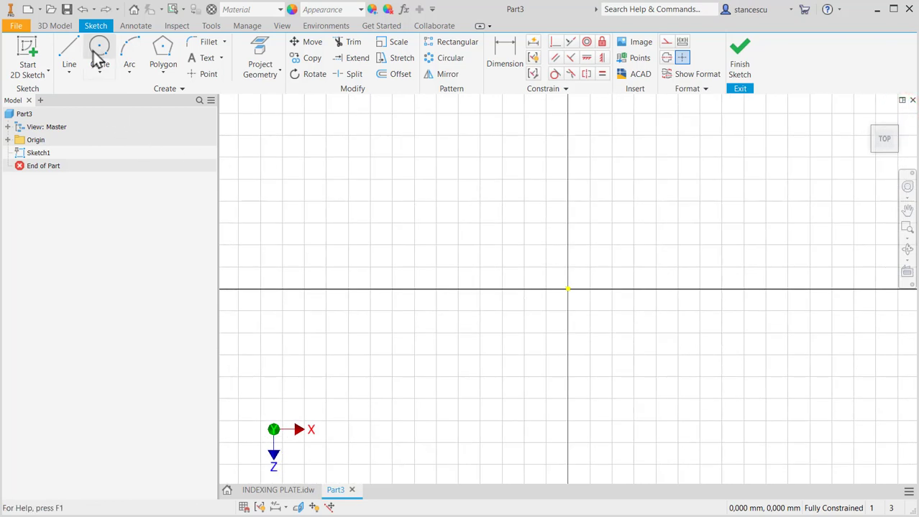
# Draw a 76 mm diameter circle centred on the sketch origin.
pyautogui.click(96, 51)
pyautogui.click(568, 289)
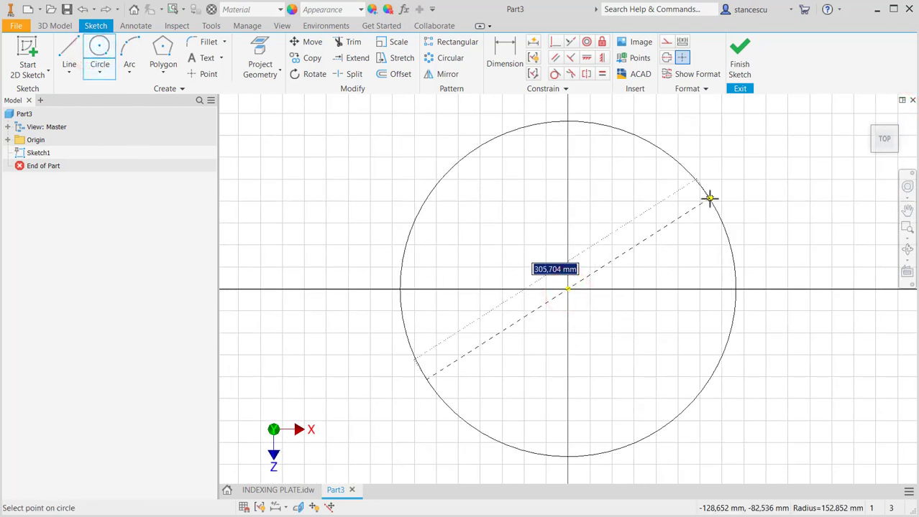
pyautogui.write('76')
pyautogui.press('Return')
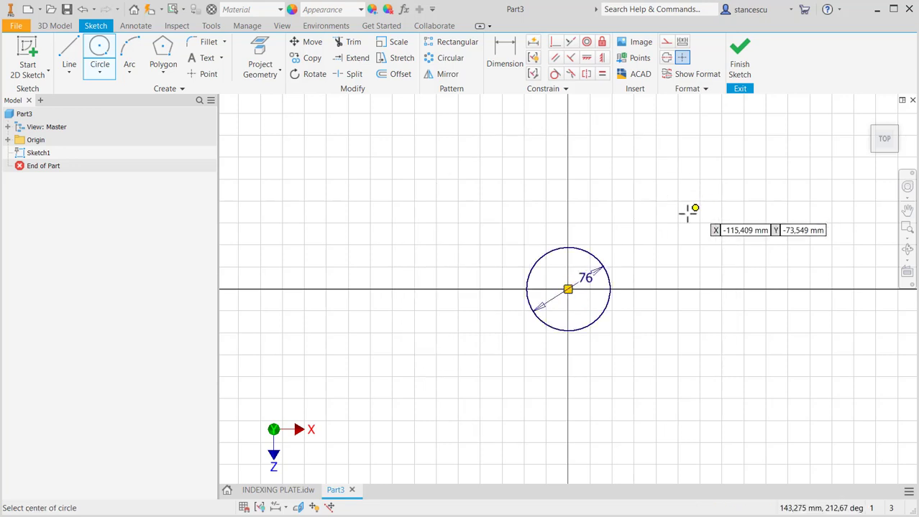
pyautogui.scroll(3, 654, 241)
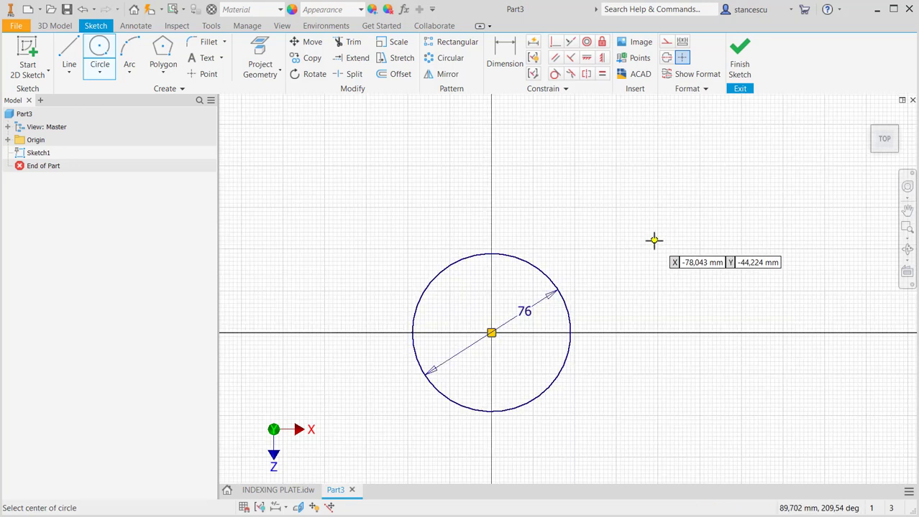
pyautogui.moveTo(645, 246); pyautogui.dragTo(556, 248, button='middle')
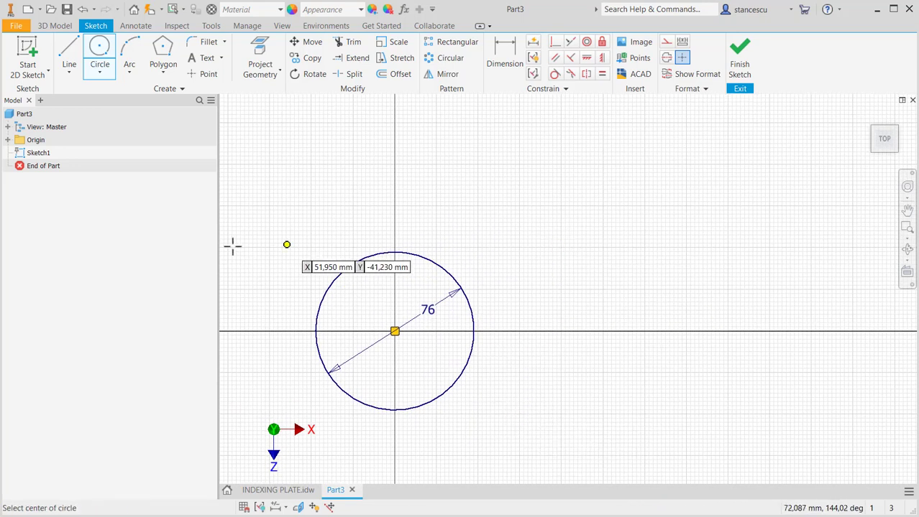
# Draw the bottom edge, a tangent arc, the right vertical edge and the arc over the right lobe.
pyautogui.click(68, 52)
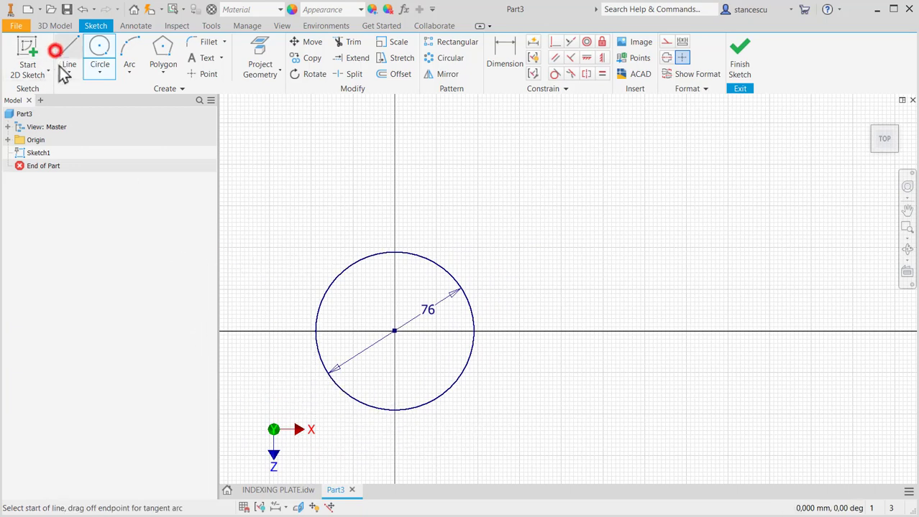
pyautogui.click(394, 410)
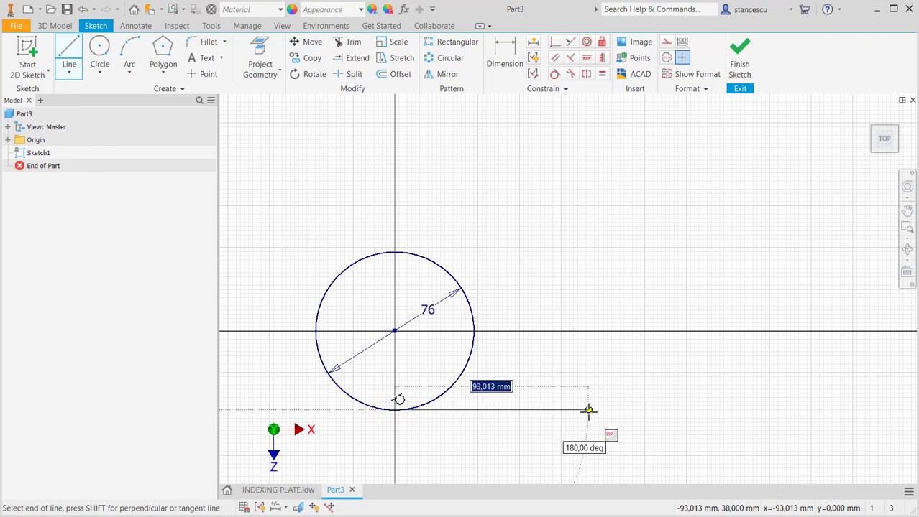
pyautogui.click(588, 411)
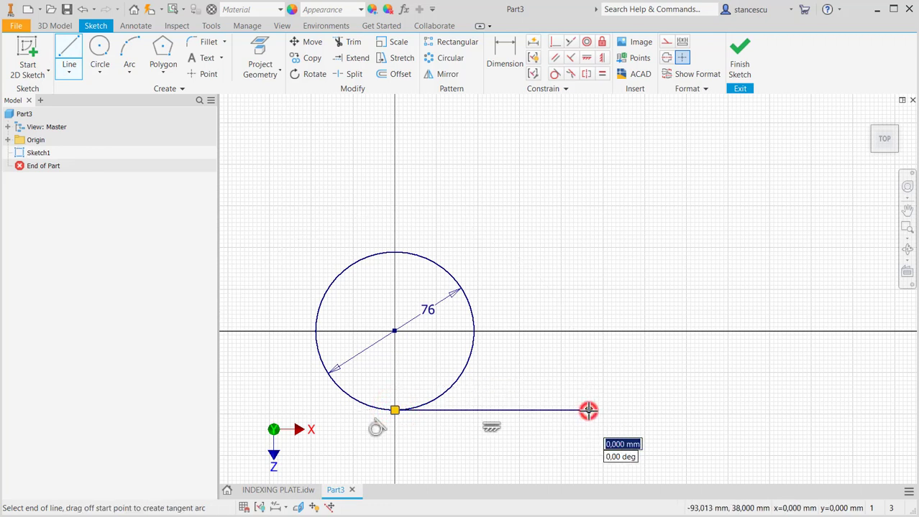
pyautogui.moveTo(588, 411); pyautogui.dragTo(622, 376)
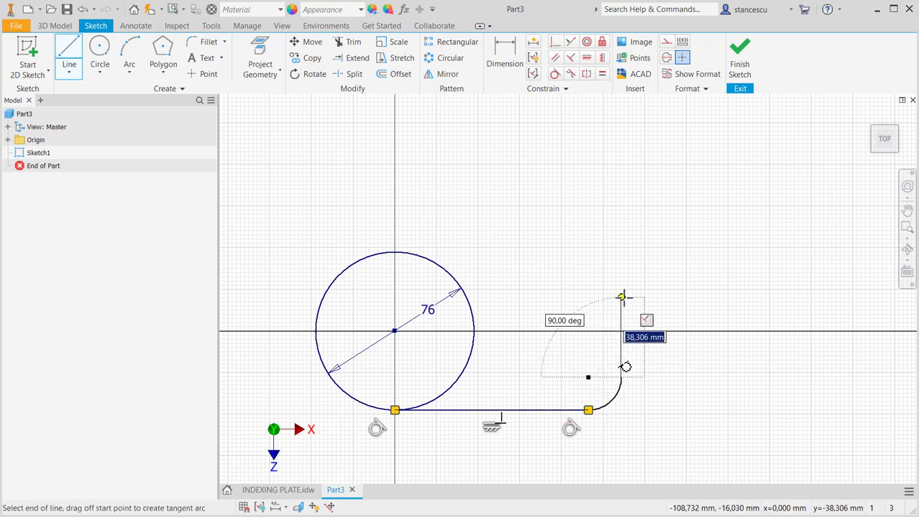
pyautogui.click(622, 297)
pyautogui.moveTo(621, 296); pyautogui.dragTo(565, 308)
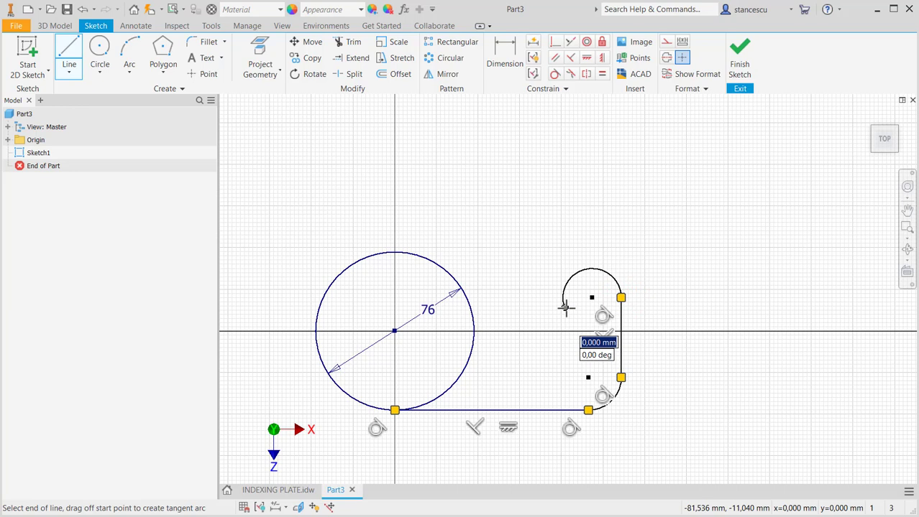
# Continue the outline with a tangent arc, tall vertical edge, slanted top edge and edge into the circle.
pyautogui.click(513, 308)
pyautogui.moveTo(512, 307); pyautogui.dragTo(497, 297)
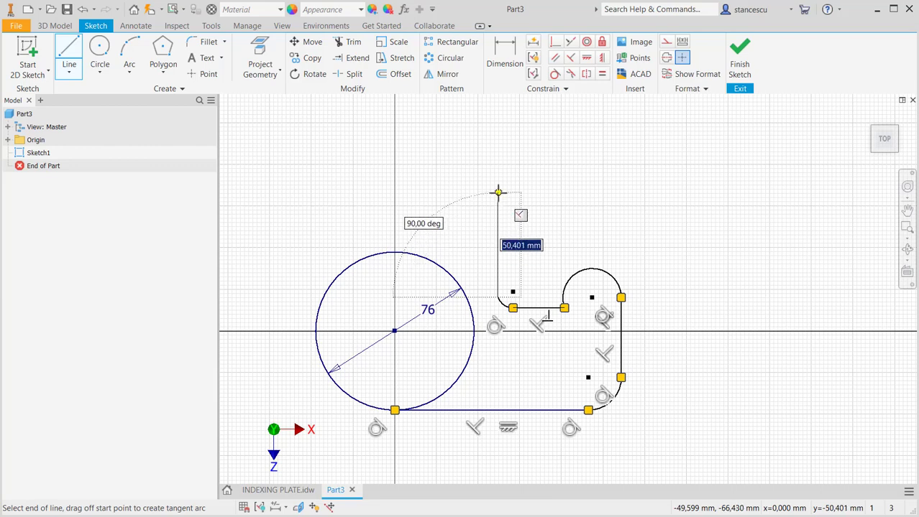
pyautogui.click(498, 192)
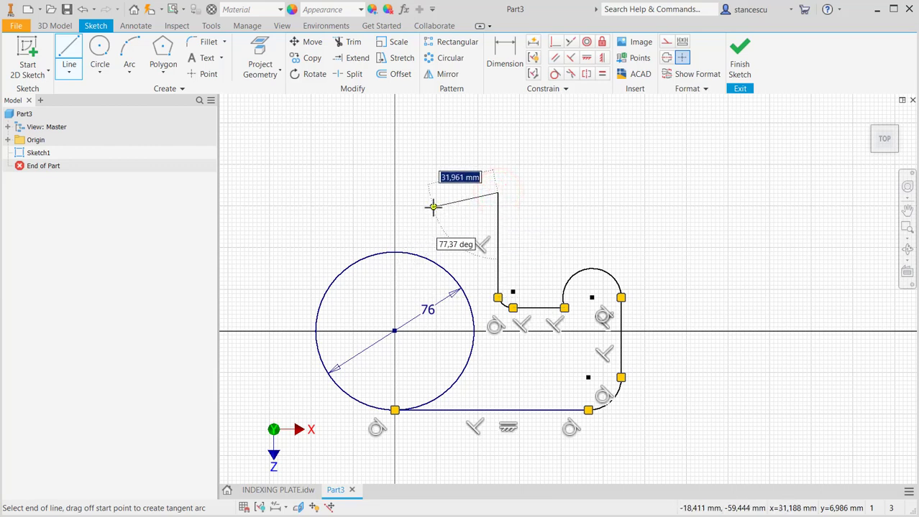
pyautogui.click(433, 208)
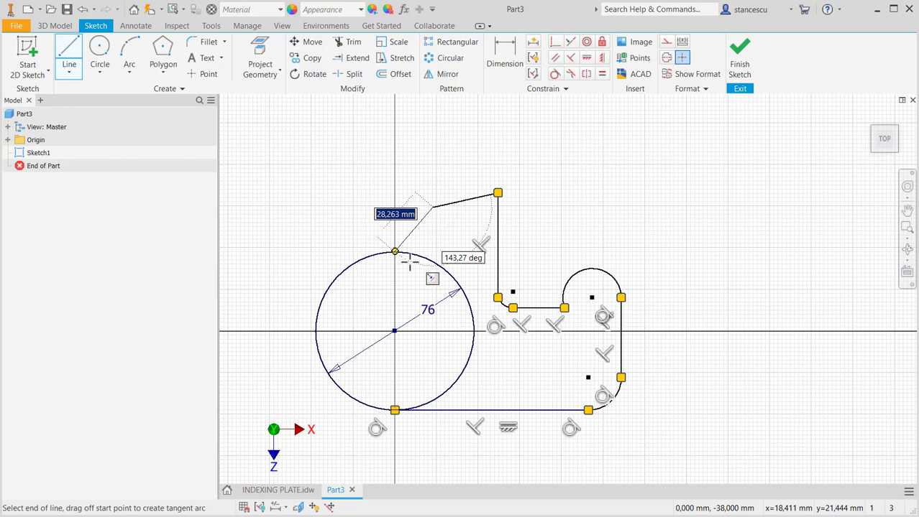
pyautogui.click(409, 271)
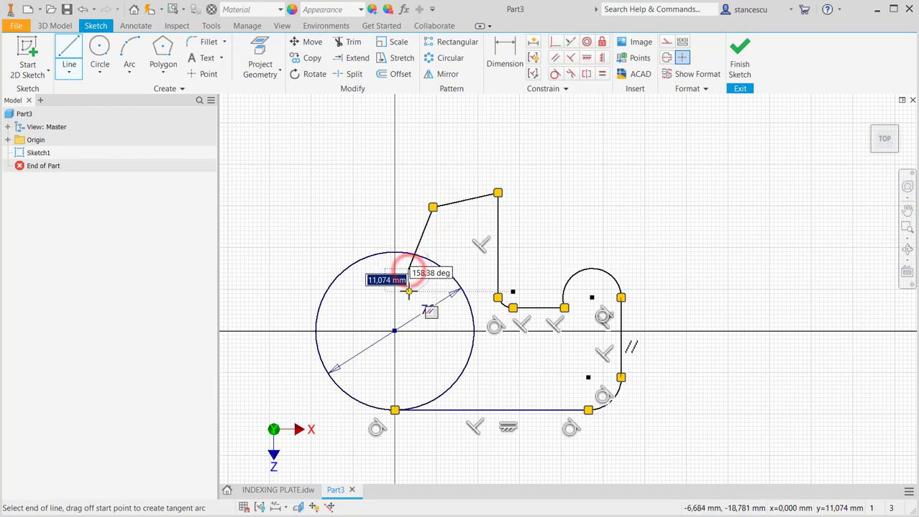
pyautogui.press('Escape')
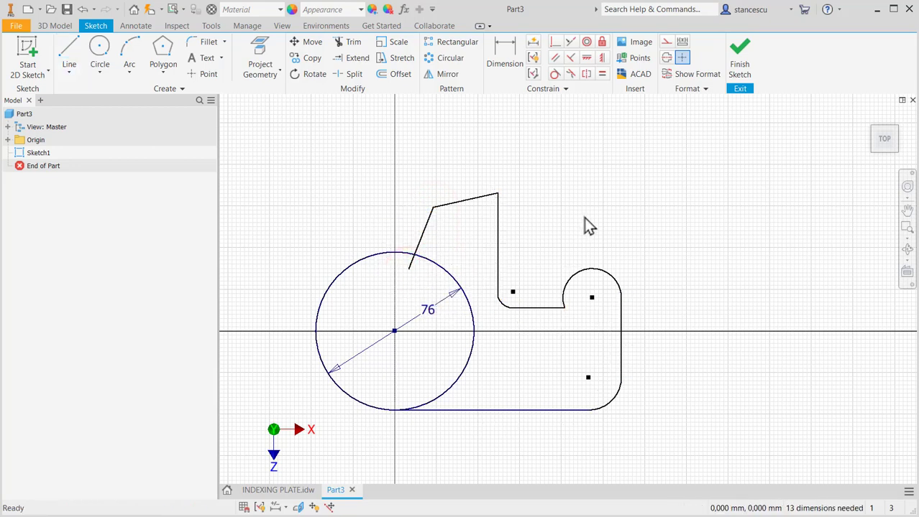
# Trim away the line stub inside the Ø76 circle.
pyautogui.click(352, 42)
pyautogui.click(411, 269)
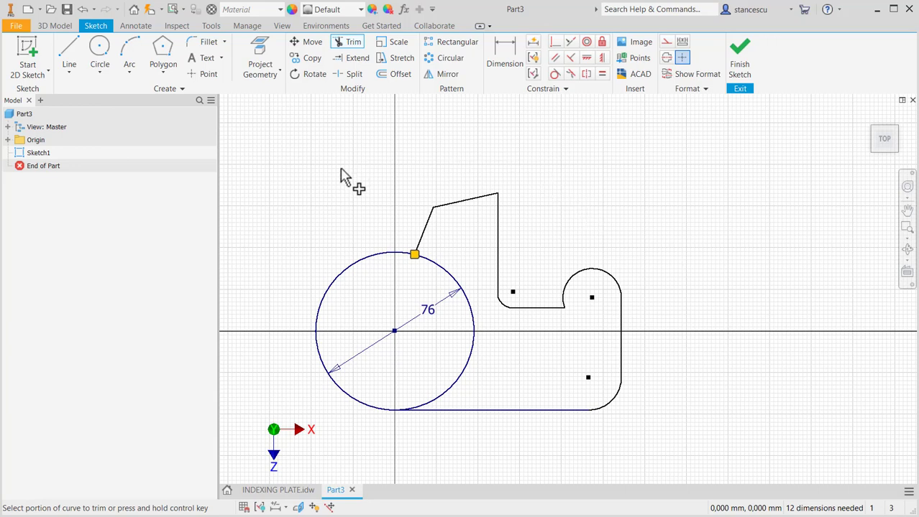
pyautogui.press('Escape')
pyautogui.scroll(5, 467, 305)
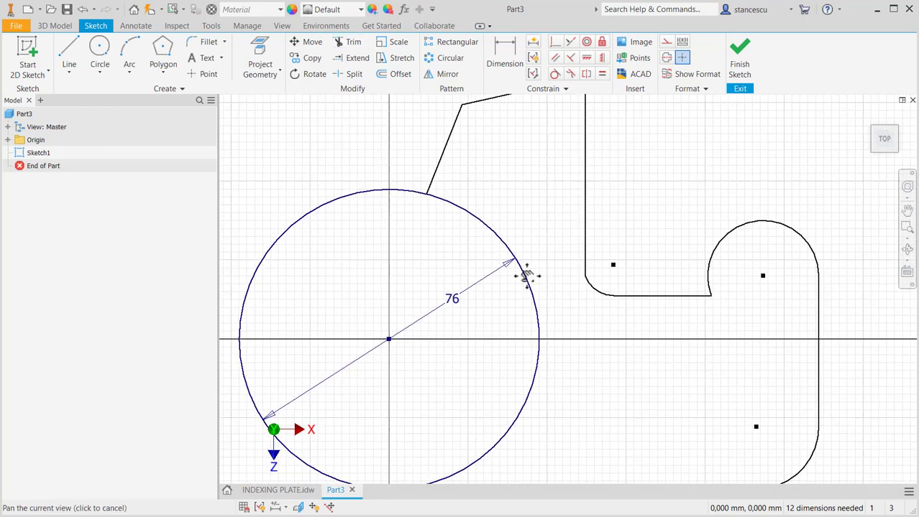
pyautogui.scroll(-3, 529, 299)
# Dimension the right edge 148 mm from the circle and the overall height 128 mm.
pyautogui.press('d')
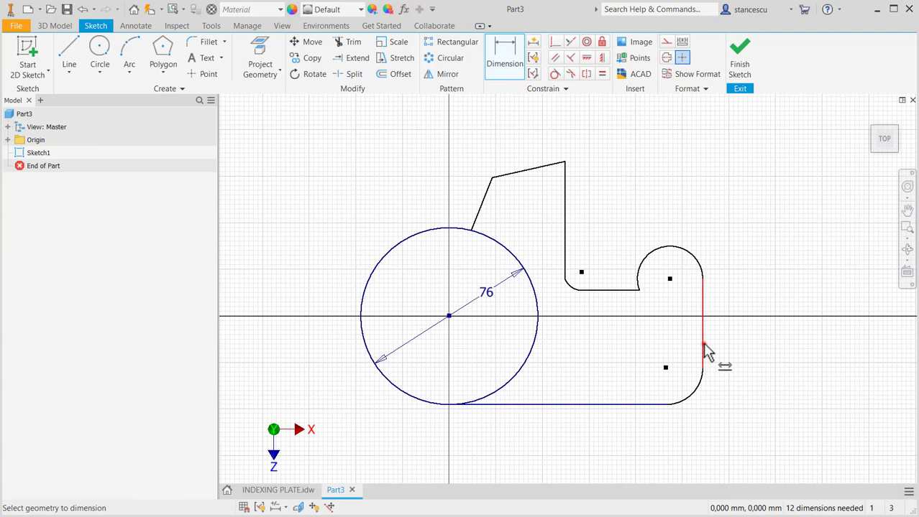
pyautogui.click(703, 345)
pyautogui.click(499, 388)
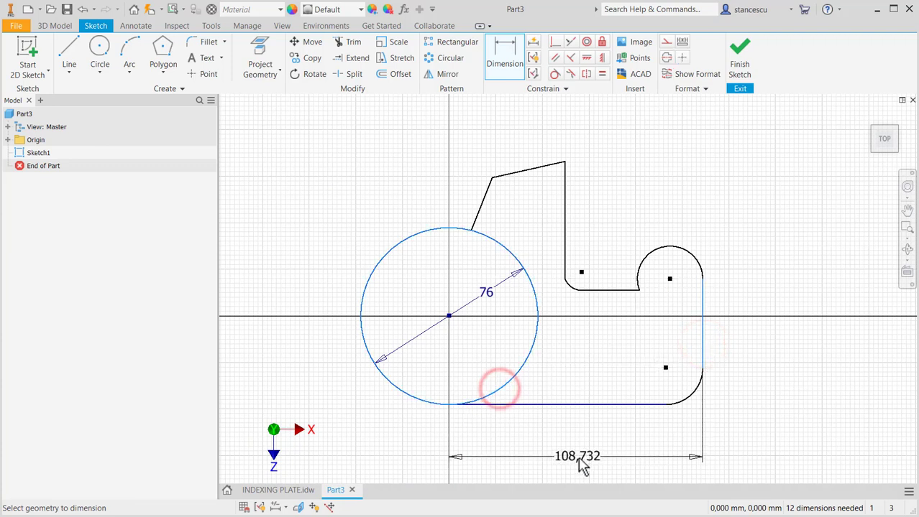
pyautogui.click(581, 466)
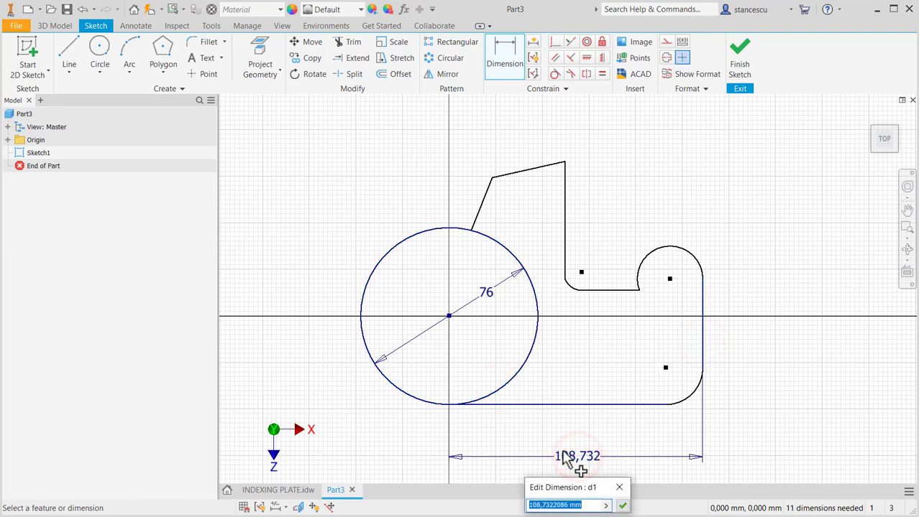
pyautogui.write('1')
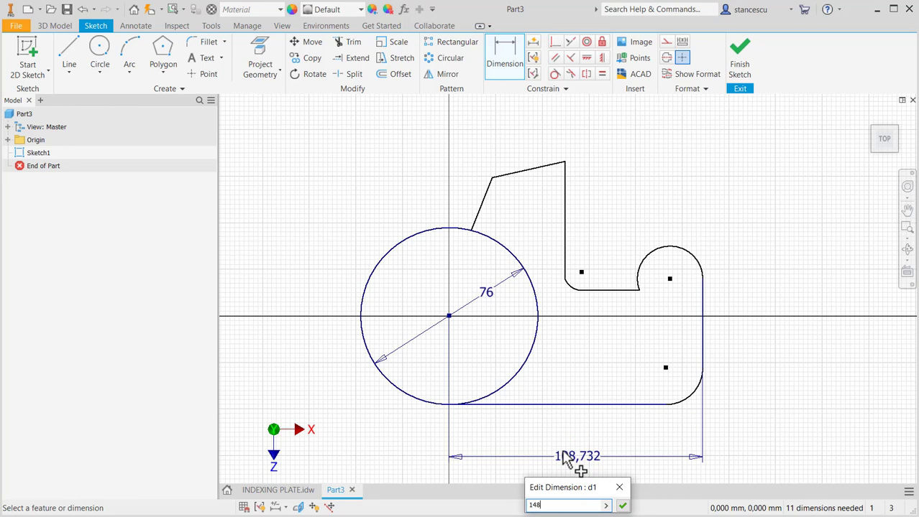
pyautogui.write('48')
pyautogui.press('Return')
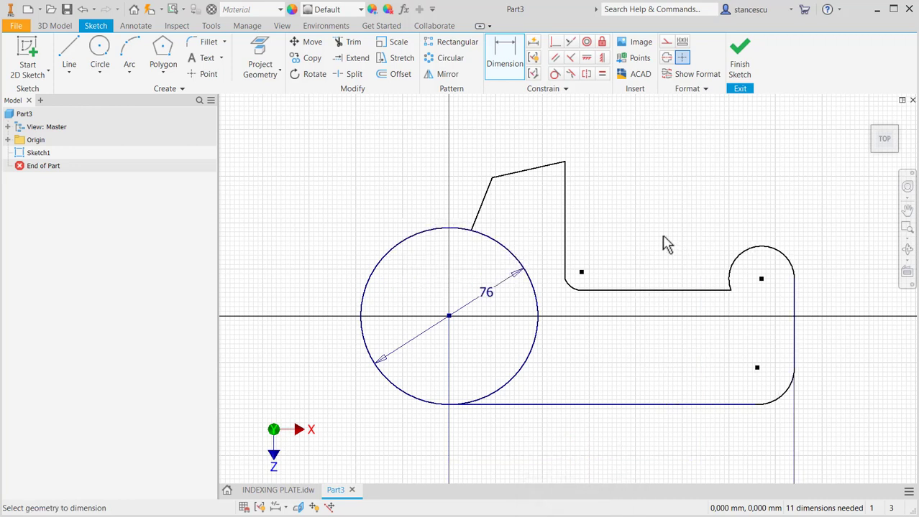
pyautogui.click(564, 163)
pyautogui.click(648, 405)
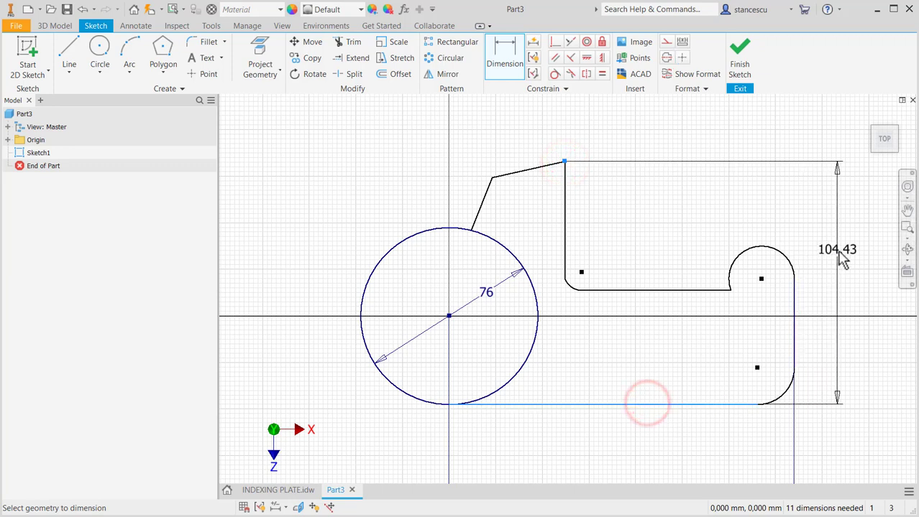
pyautogui.click(841, 262)
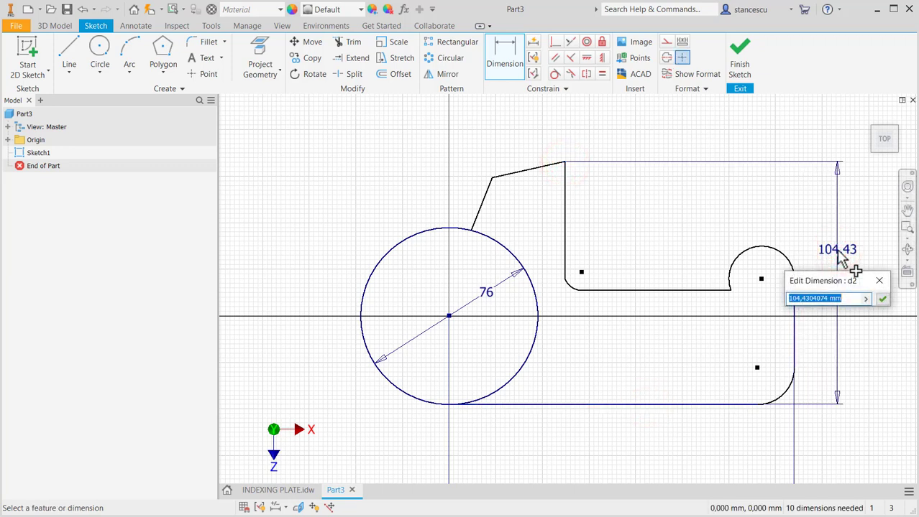
pyautogui.write('128')
pyautogui.press('Return')
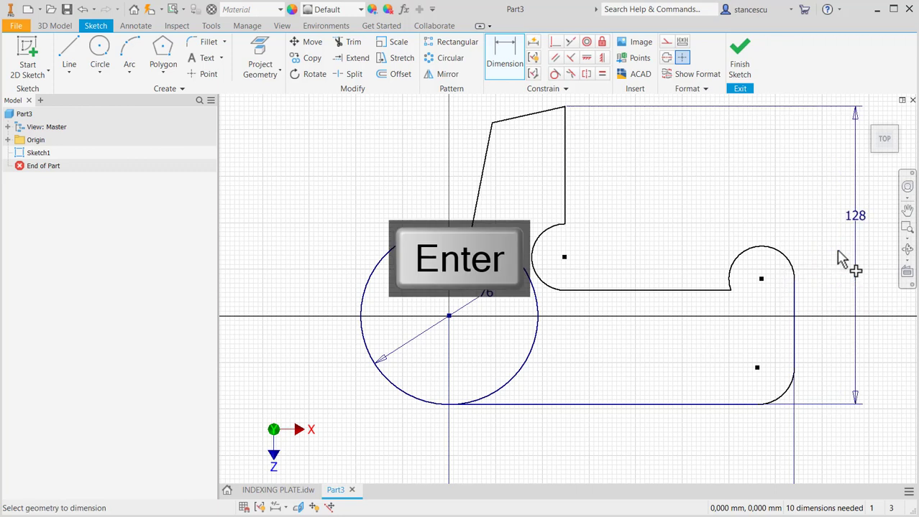
# Make the inner corner arc tangent to the tall vertical edge and drag the right lobe lower.
pyautogui.click(555, 74)
pyautogui.click(543, 237)
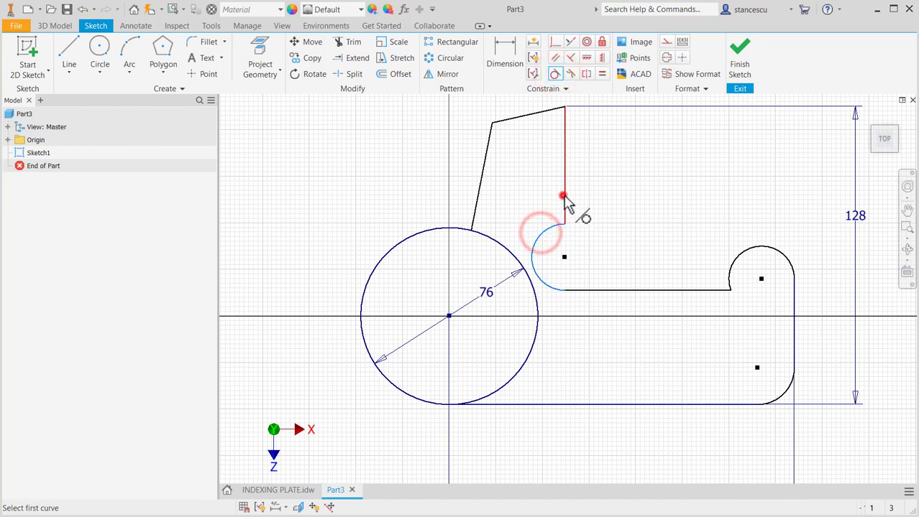
pyautogui.click(565, 195)
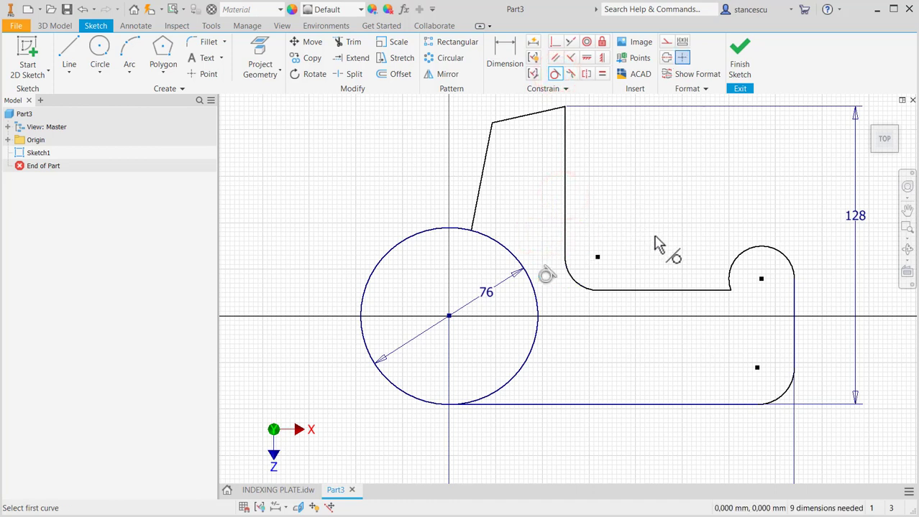
pyautogui.press('Escape')
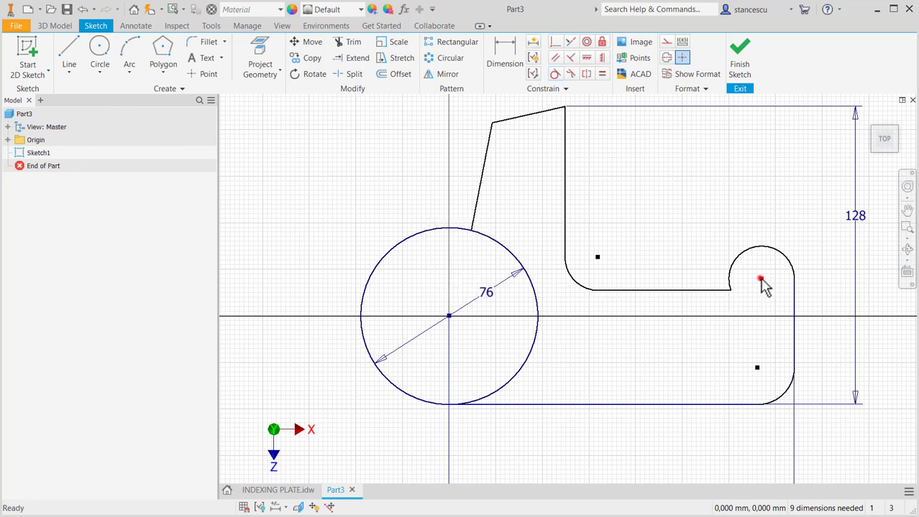
pyautogui.moveTo(760, 280); pyautogui.dragTo(757, 311)
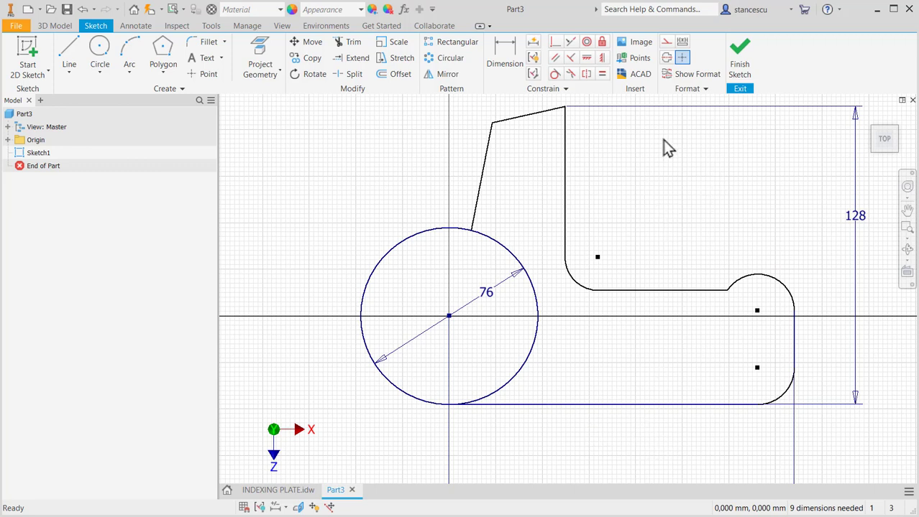
# Dimension the step edge 75 mm above the bottom edge.
pyautogui.click(505, 62)
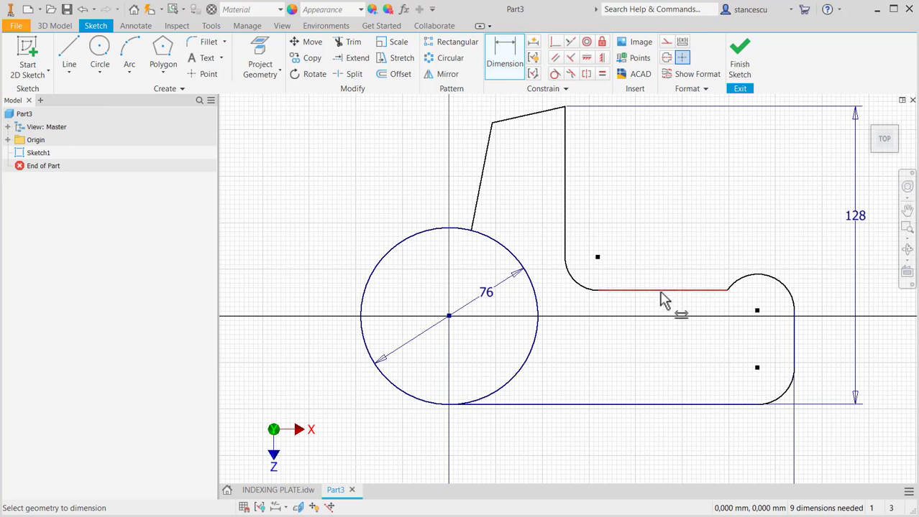
pyautogui.click(660, 290)
pyautogui.click(657, 405)
pyautogui.click(661, 361)
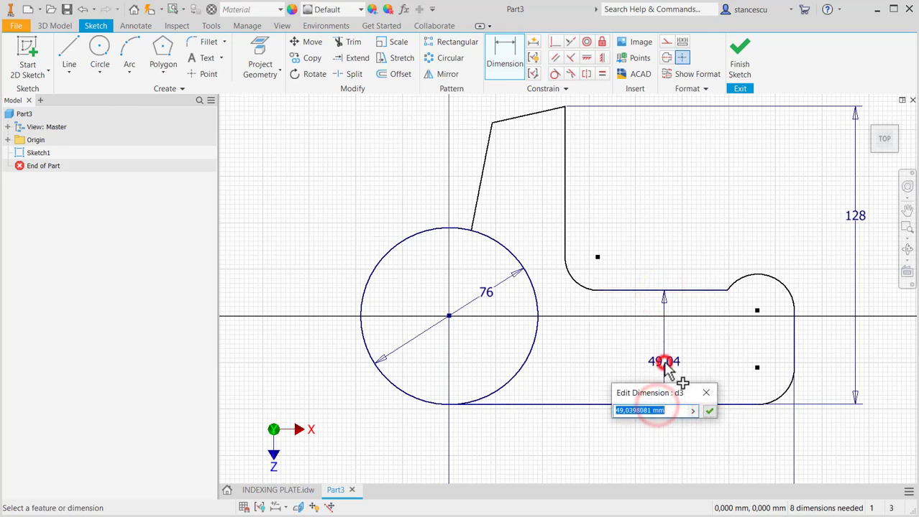
pyautogui.write('75')
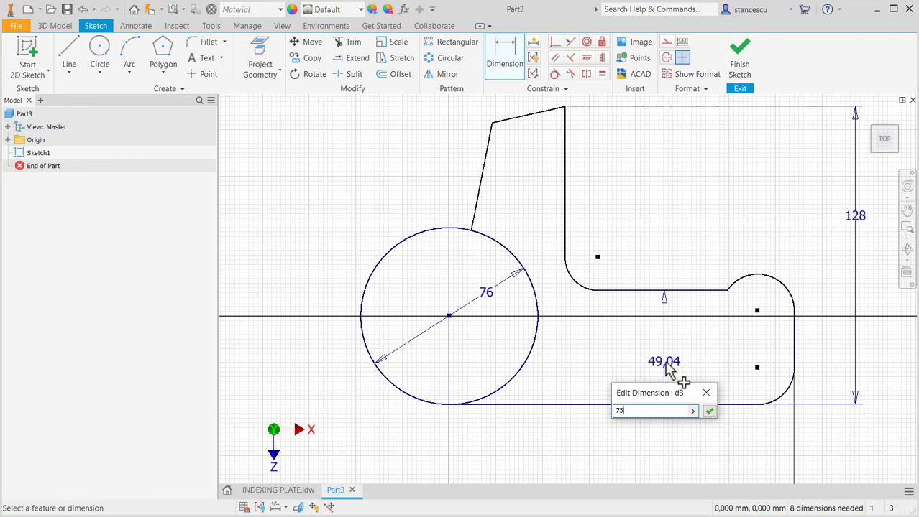
pyautogui.press('Return')
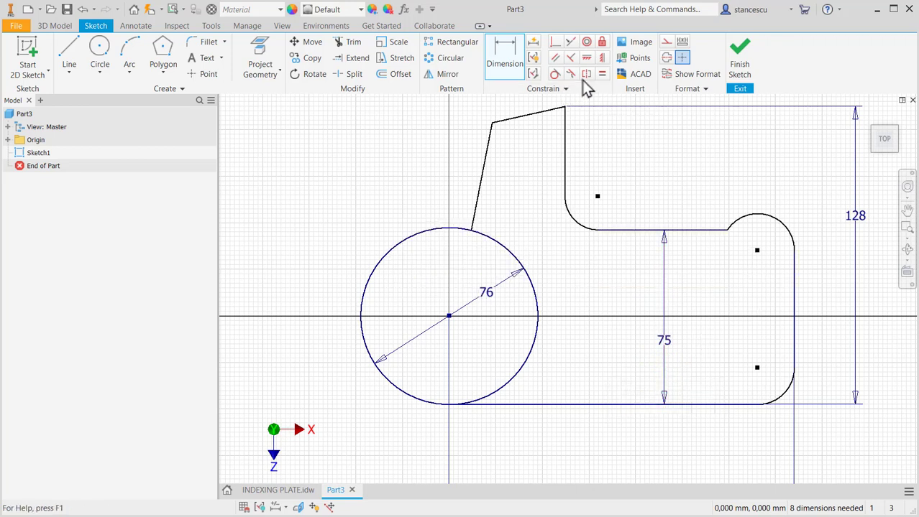
# Make the two right-hand arcs equal and give them radius 18.
pyautogui.click(601, 75)
pyautogui.click(758, 216)
pyautogui.click(779, 395)
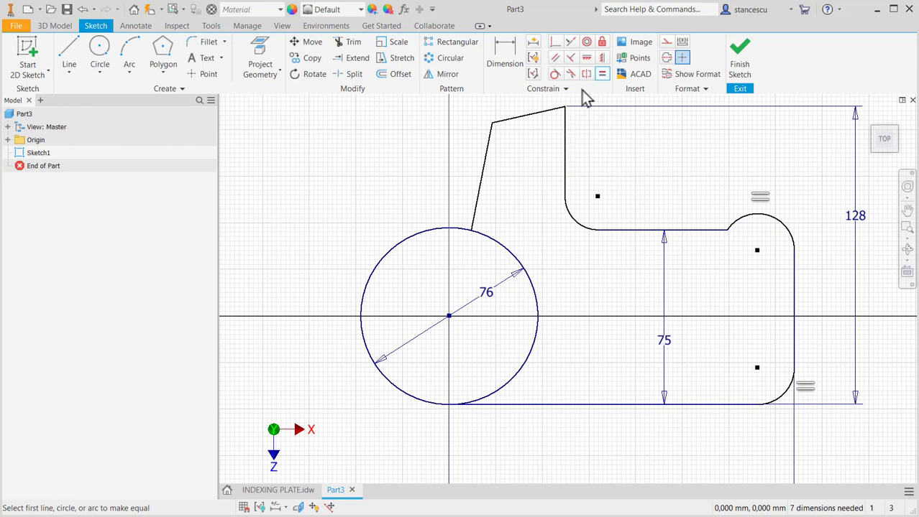
pyautogui.click(504, 55)
pyautogui.click(782, 393)
pyautogui.click(814, 431)
pyautogui.write('1')
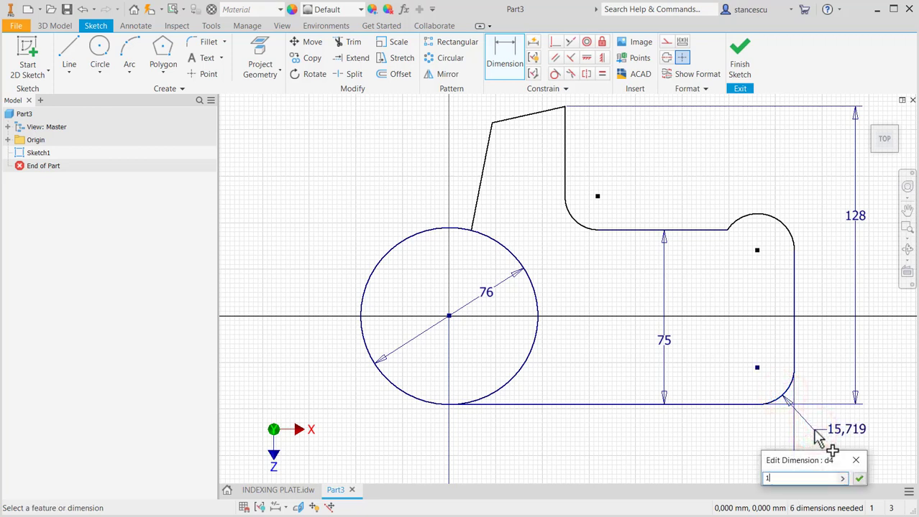
pyautogui.write('8')
pyautogui.press('Return')
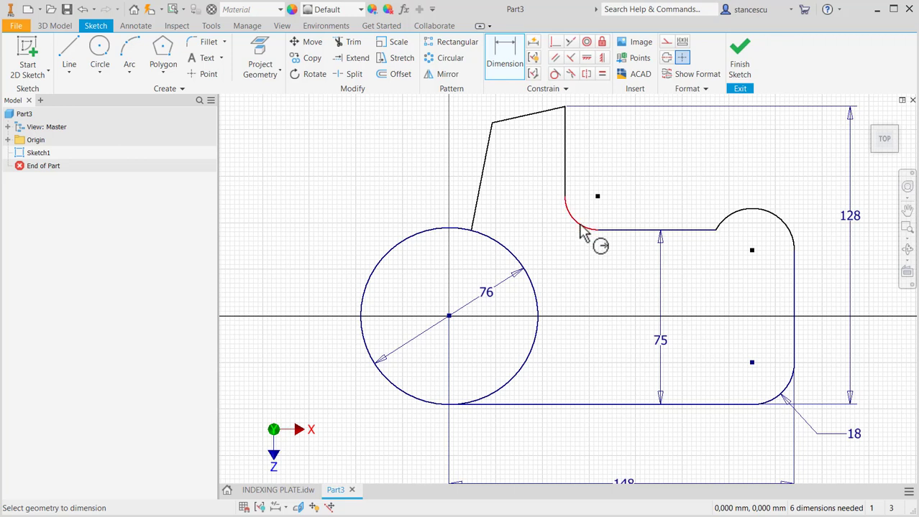
# Give the inner corner fillet R8 and slope the top edge at 5°.
pyautogui.click(579, 220)
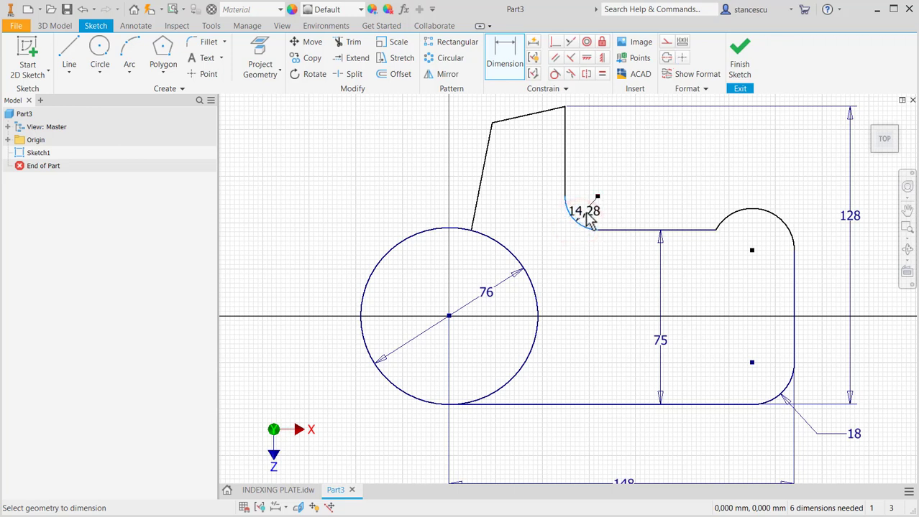
pyautogui.click(585, 214)
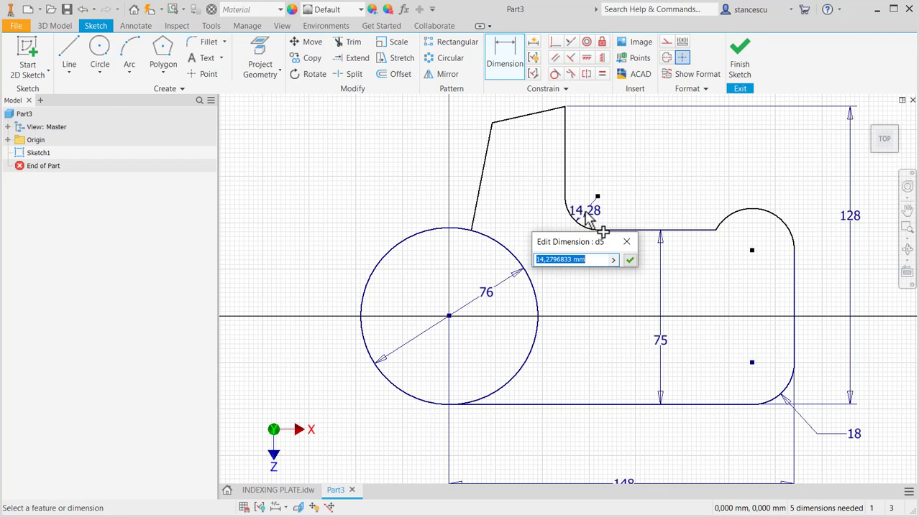
pyautogui.write('8')
pyautogui.press('Return')
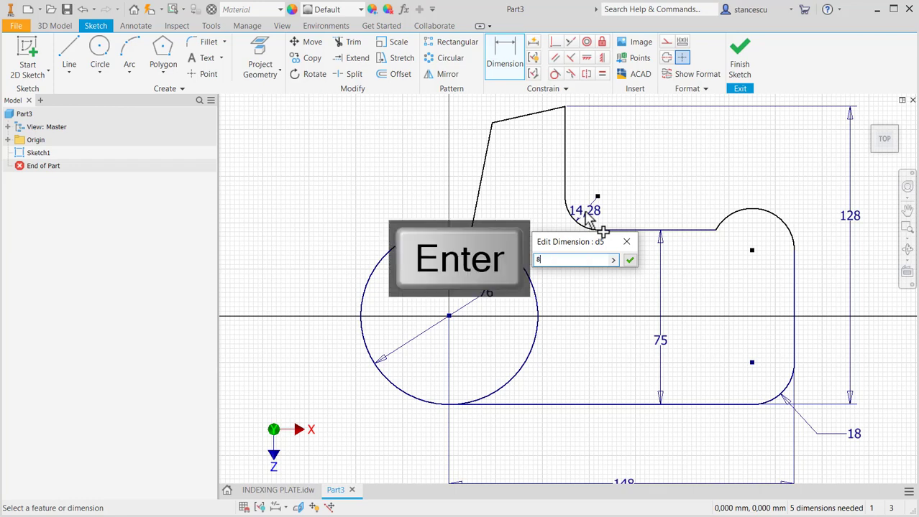
pyautogui.moveTo(629, 182)
pyautogui.mouseDown(button='middle')
pyautogui.moveTo(648, 209)
pyautogui.moveTo(652, 242)
pyautogui.mouseUp(button='middle')
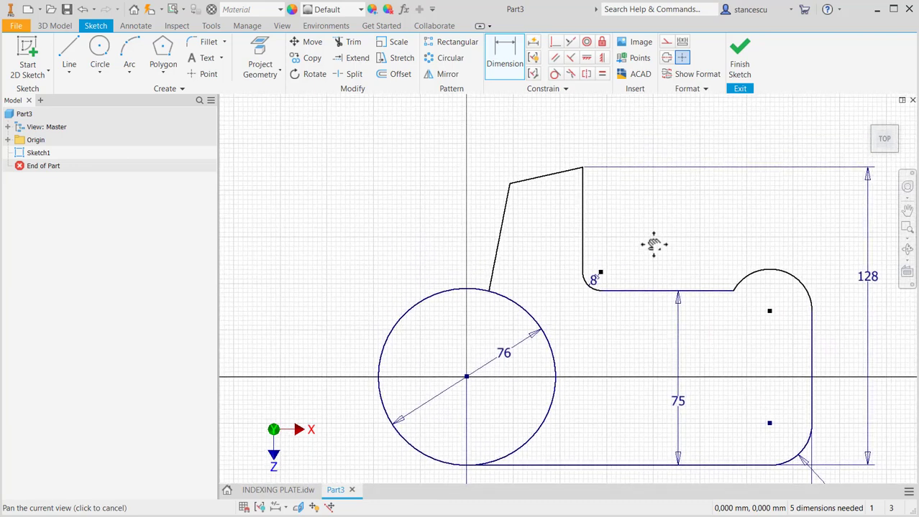
pyautogui.click(550, 181)
pyautogui.click(636, 292)
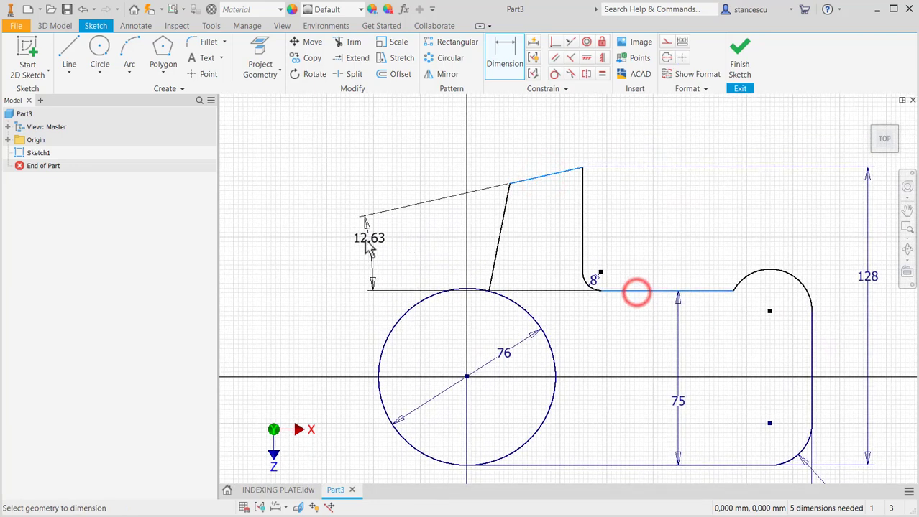
pyautogui.click(332, 259)
pyautogui.write('5')
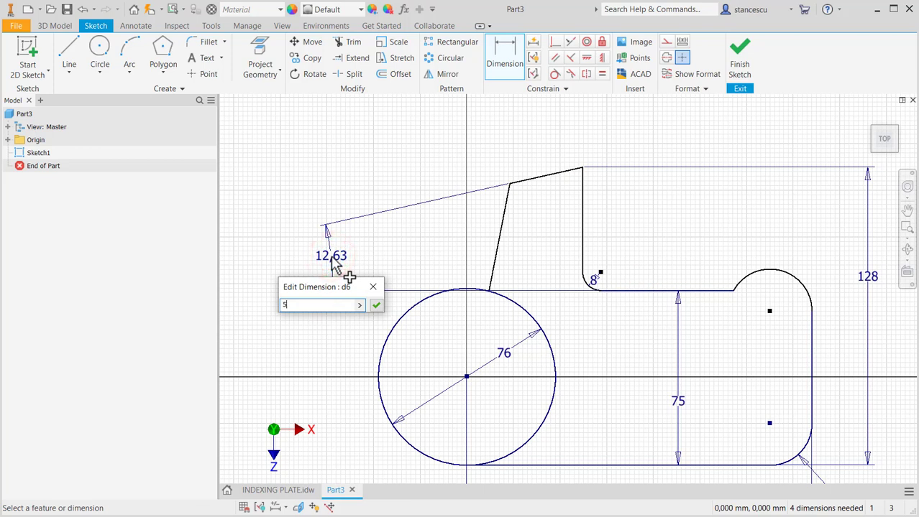
pyautogui.press('Return')
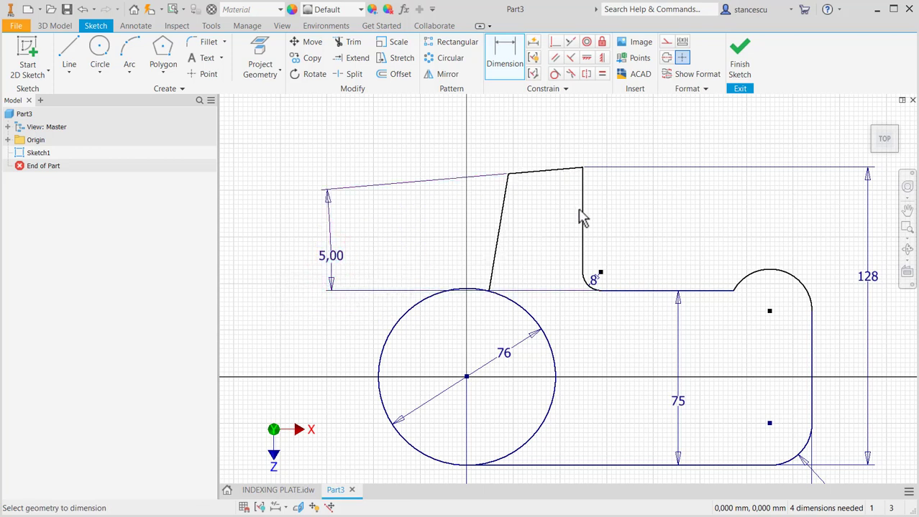
# Set the aligned length of the sloped top edge to 50.
pyautogui.click(538, 182)
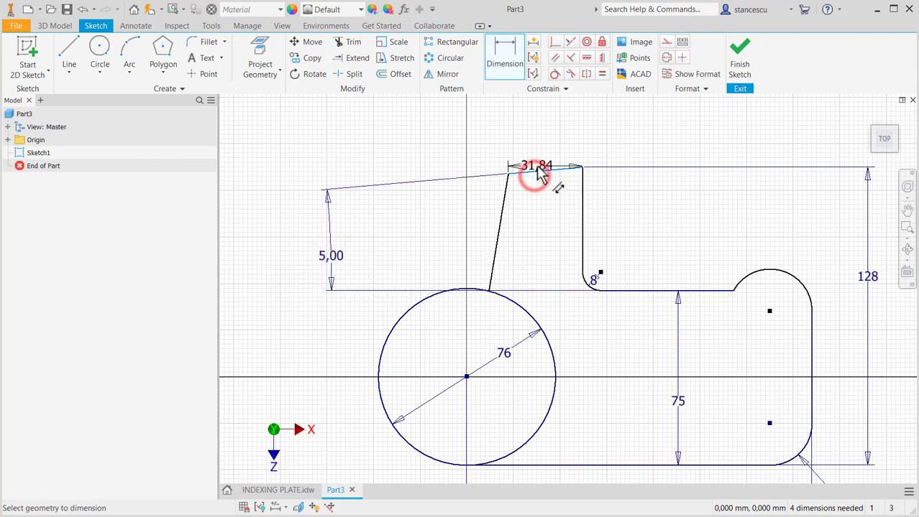
pyautogui.rightClick(537, 156)
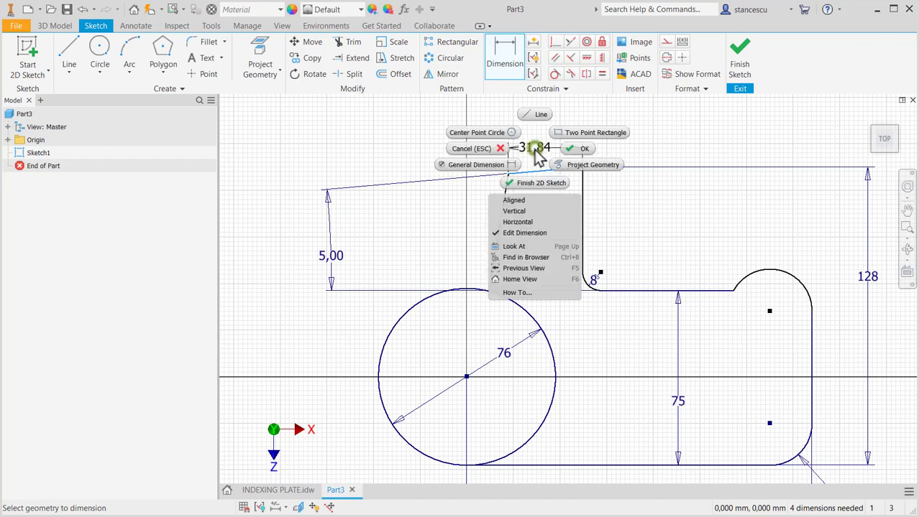
pyautogui.click(531, 201)
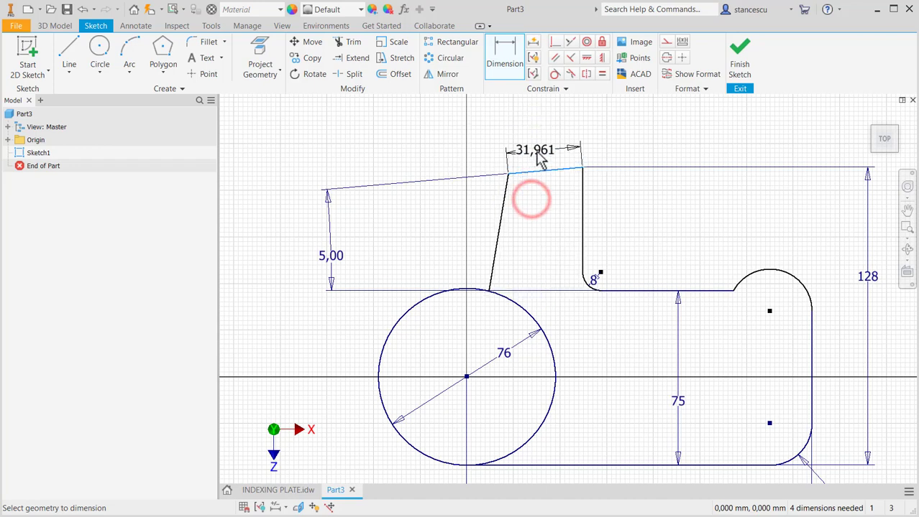
pyautogui.click(534, 148)
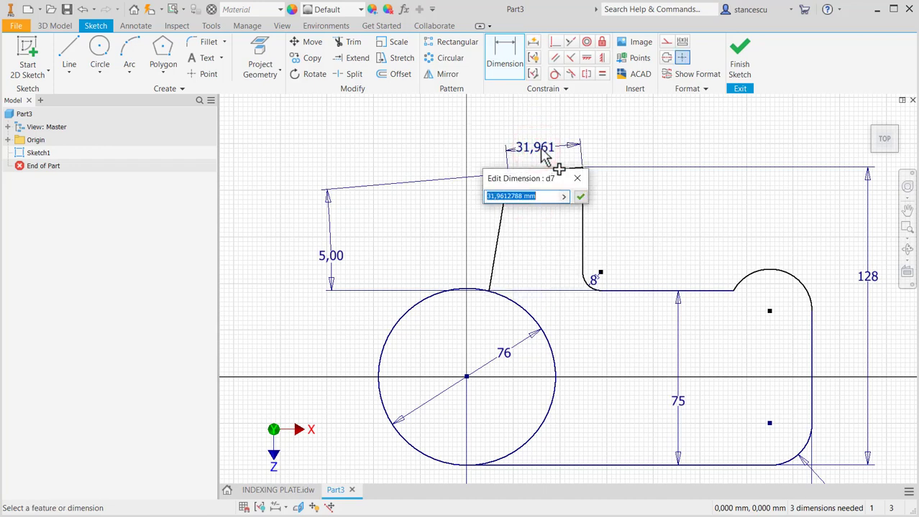
pyautogui.write('50')
pyautogui.press('Return')
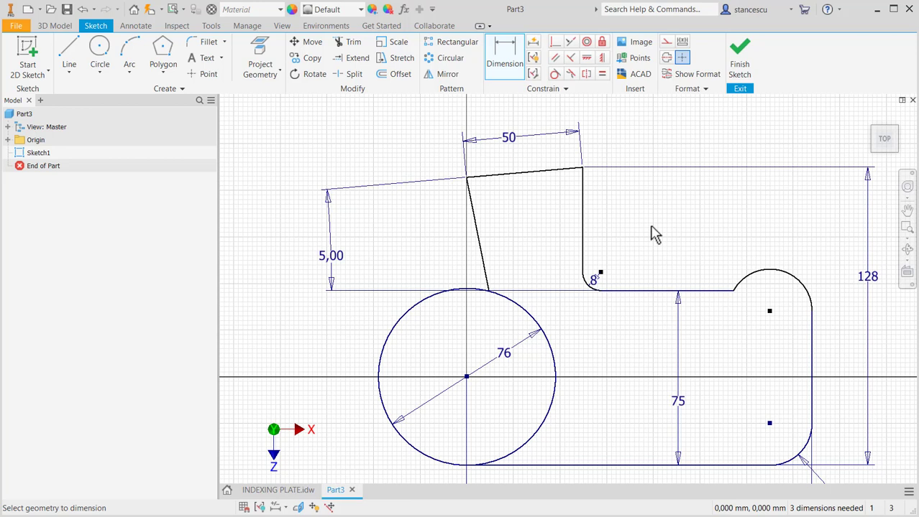
# Set the horizontal distance from the circle centre to the vertical edge to 50.
pyautogui.click(582, 238)
pyautogui.click(466, 373)
pyautogui.click(529, 107)
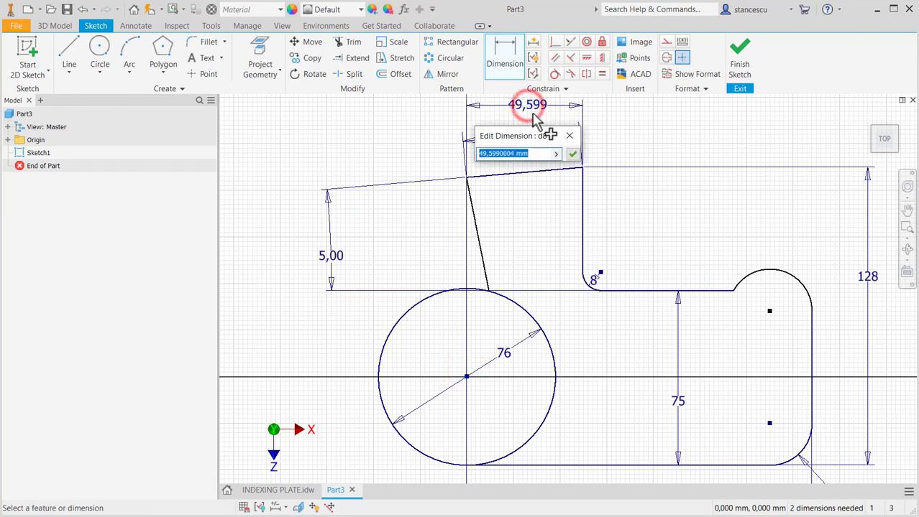
pyautogui.write('50')
pyautogui.press('Return')
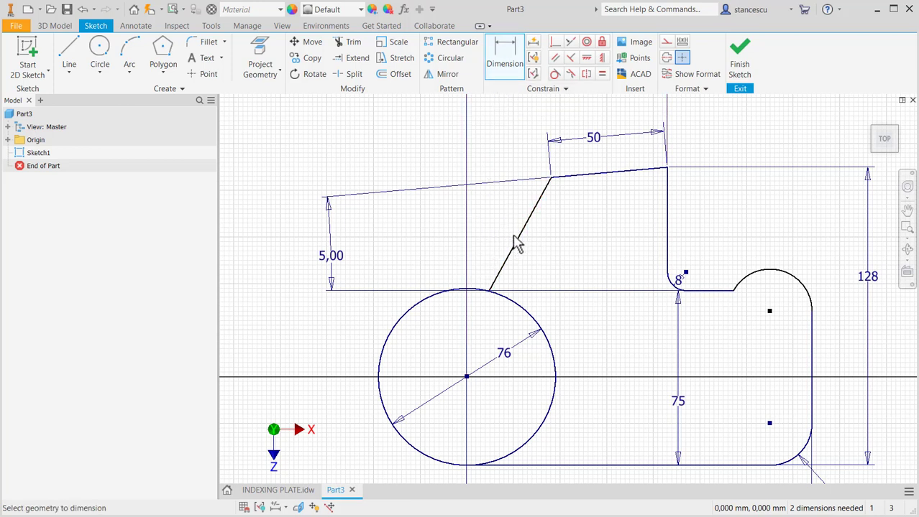
# Set a 35° angle between the slanted line and the vertical edge.
pyautogui.click(517, 238)
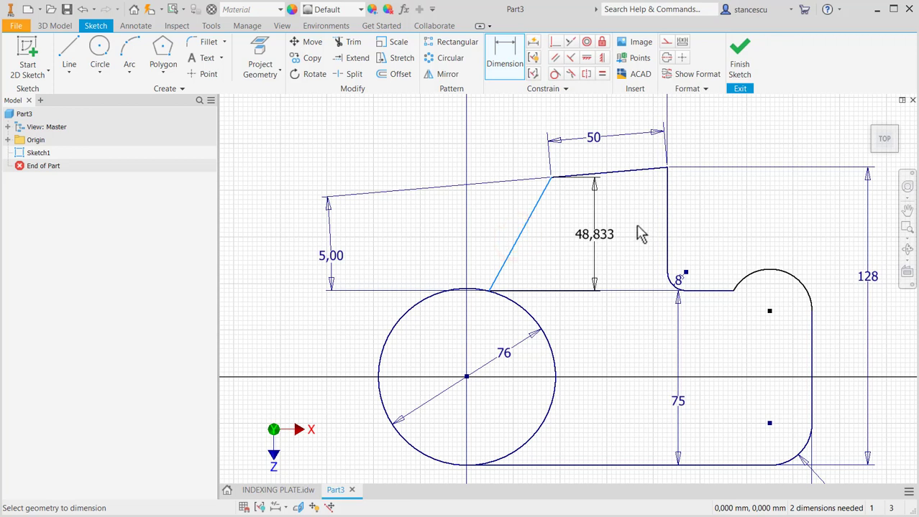
pyautogui.click(668, 218)
pyautogui.click(587, 241)
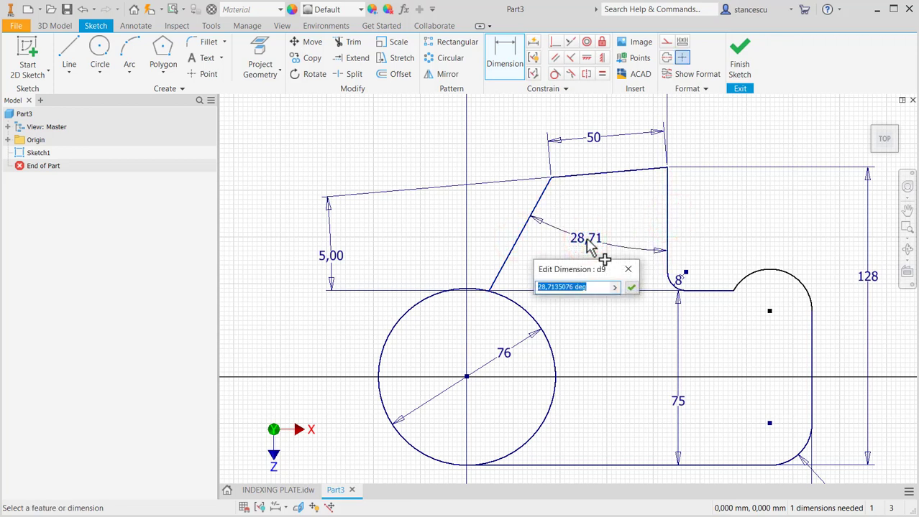
pyautogui.write('35')
pyautogui.press('Return')
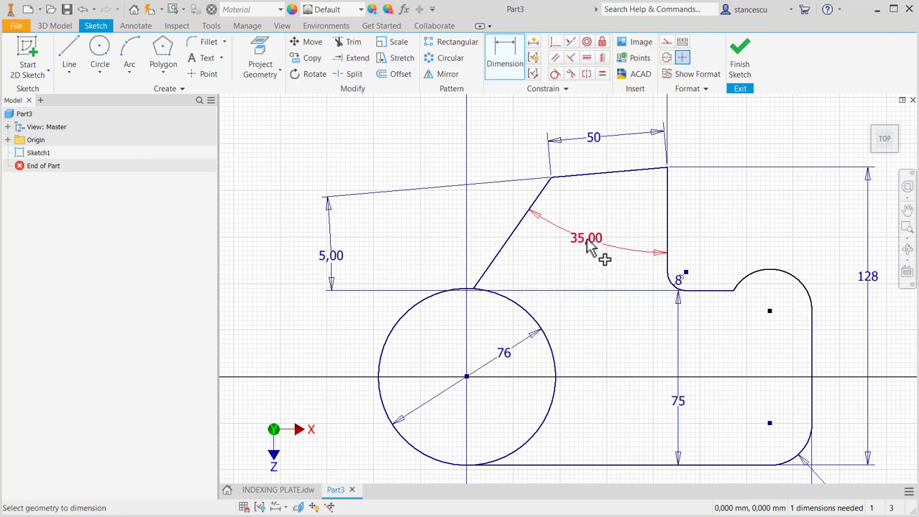
pyautogui.moveTo(620, 337); pyautogui.dragTo(624, 299, button='middle')
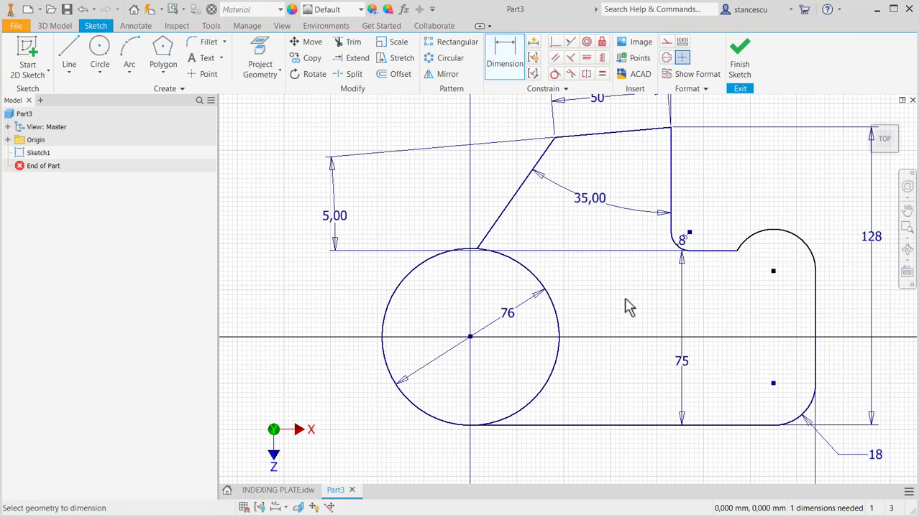
# Space the two right arc centres 44 apart and trim the inner half of the Ø76 circle.
pyautogui.press('d')
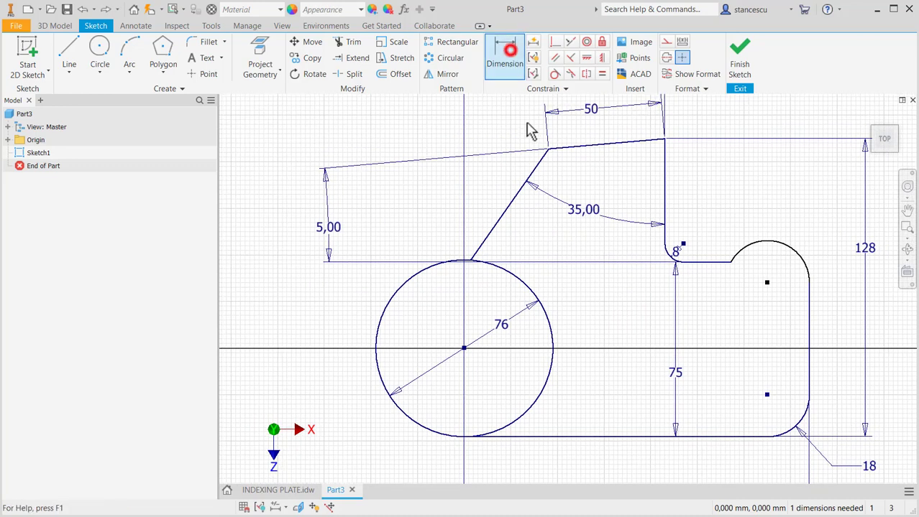
pyautogui.click(803, 263)
pyautogui.click(800, 427)
pyautogui.click(725, 327)
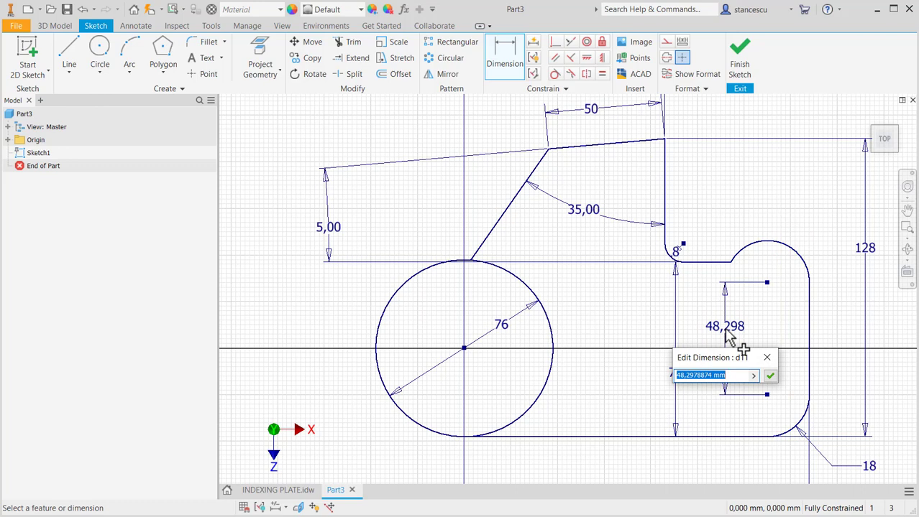
pyautogui.write('44')
pyautogui.press('Return')
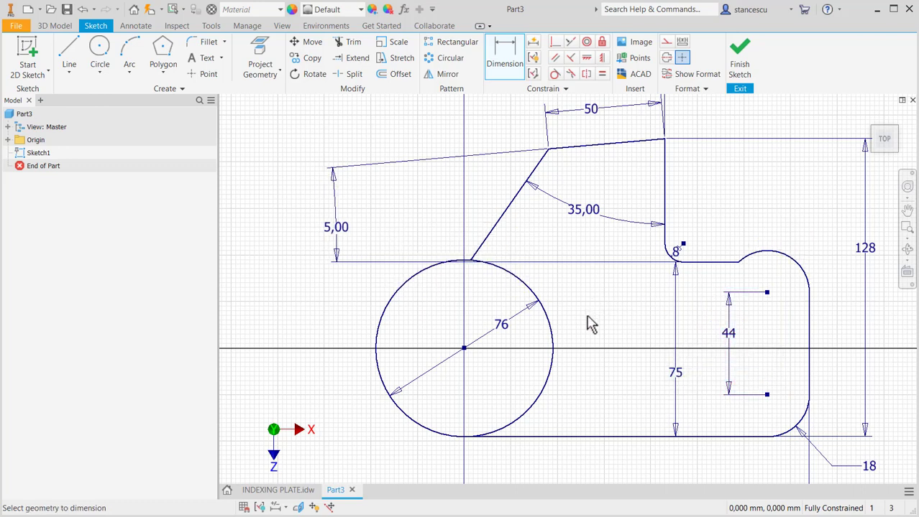
pyautogui.click(351, 43)
pyautogui.click(534, 294)
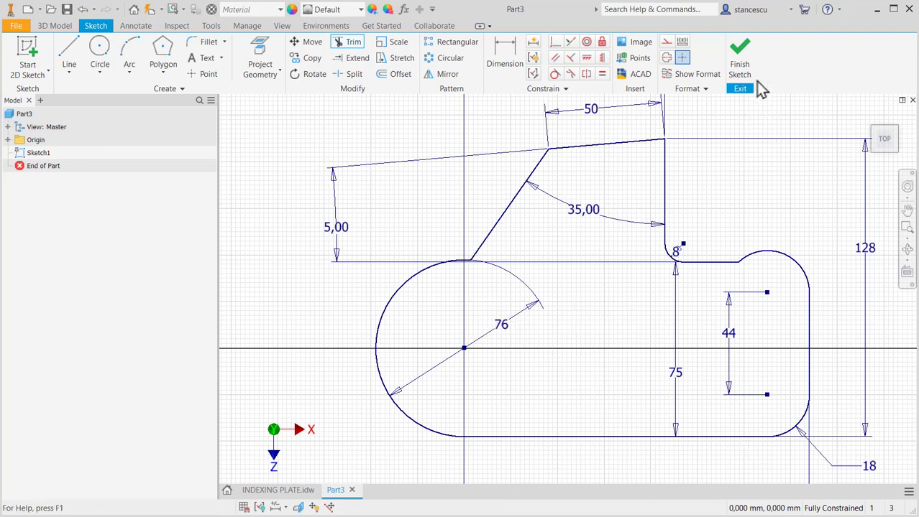
# Finish the sketch and check section A-A in the INDEXING PLATE drawing.
pyautogui.click(740, 58)
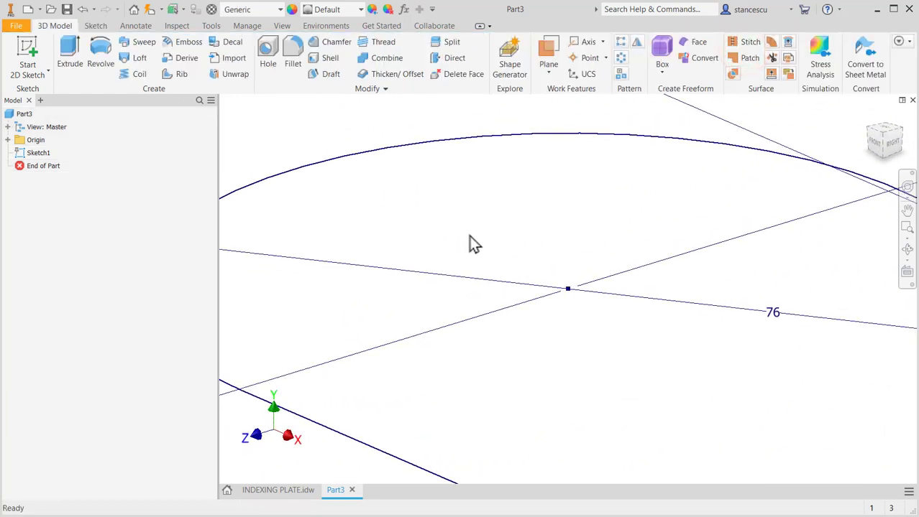
pyautogui.press('F6')
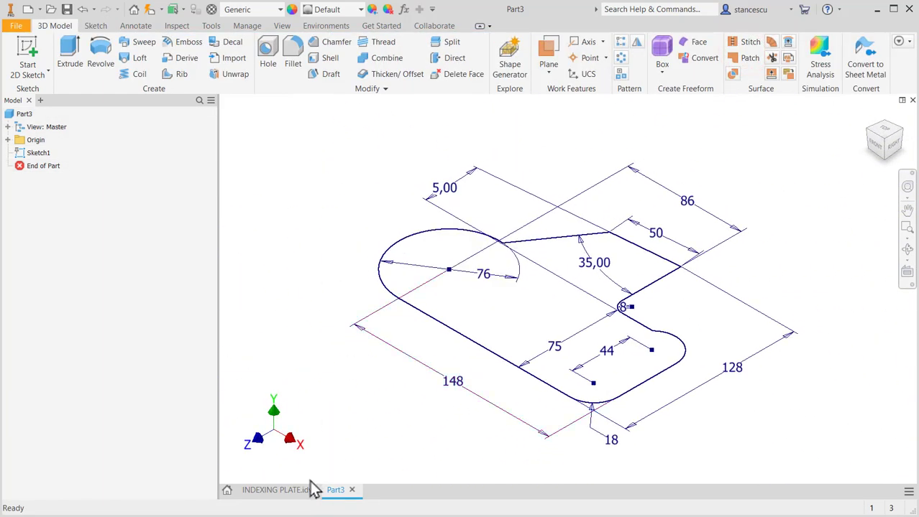
pyautogui.click(302, 493)
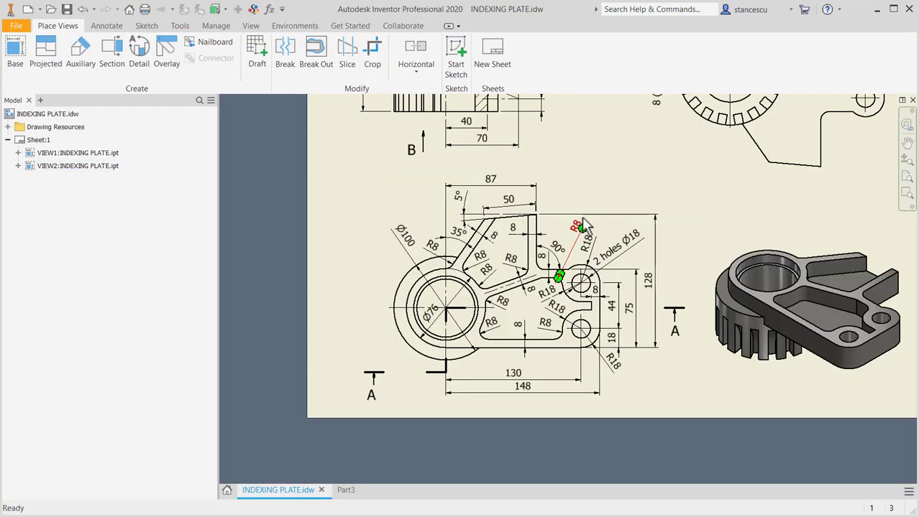
pyautogui.moveTo(582, 223); pyautogui.dragTo(585, 353, button='middle')
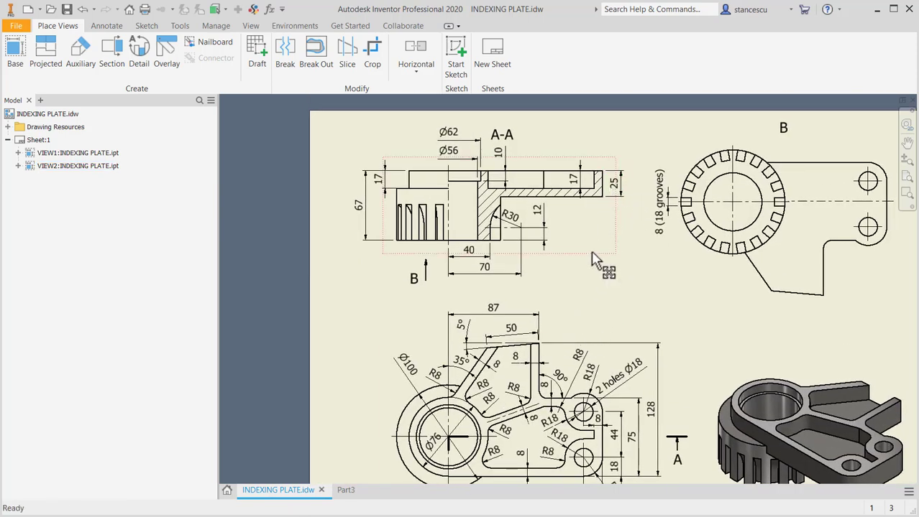
# Back in Part3, extrude the profile 25 mm as a new solid.
pyautogui.click(345, 490)
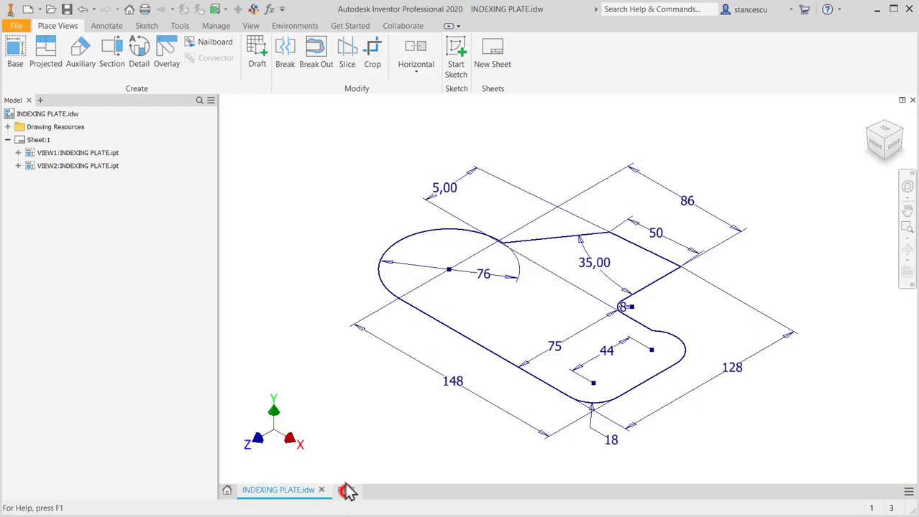
pyautogui.click(64, 54)
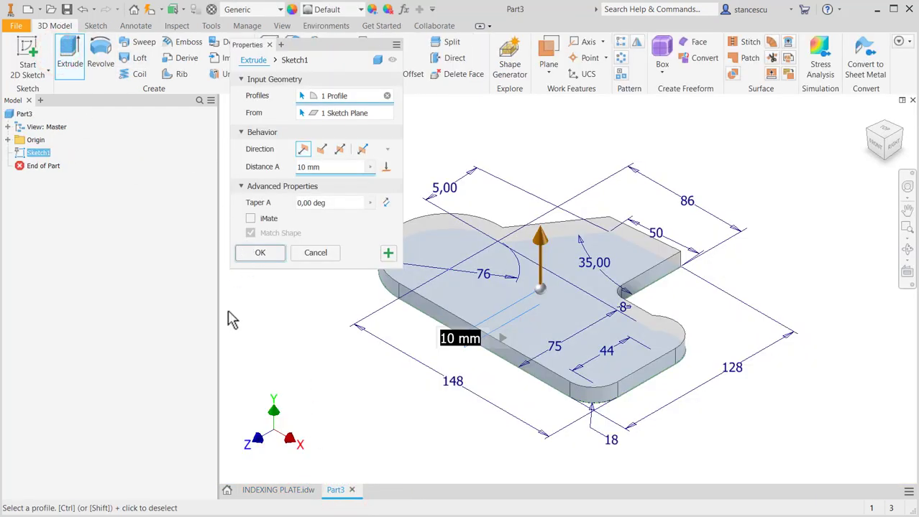
pyautogui.write('25')
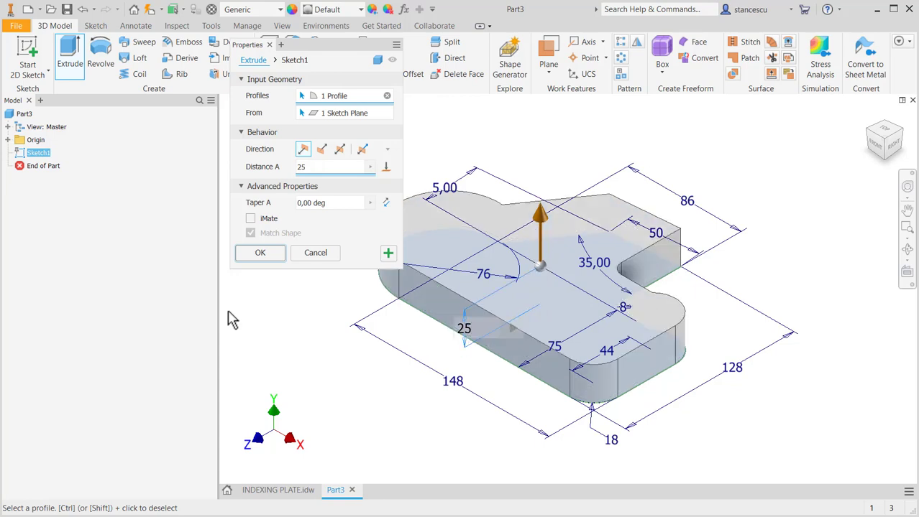
pyautogui.click(259, 254)
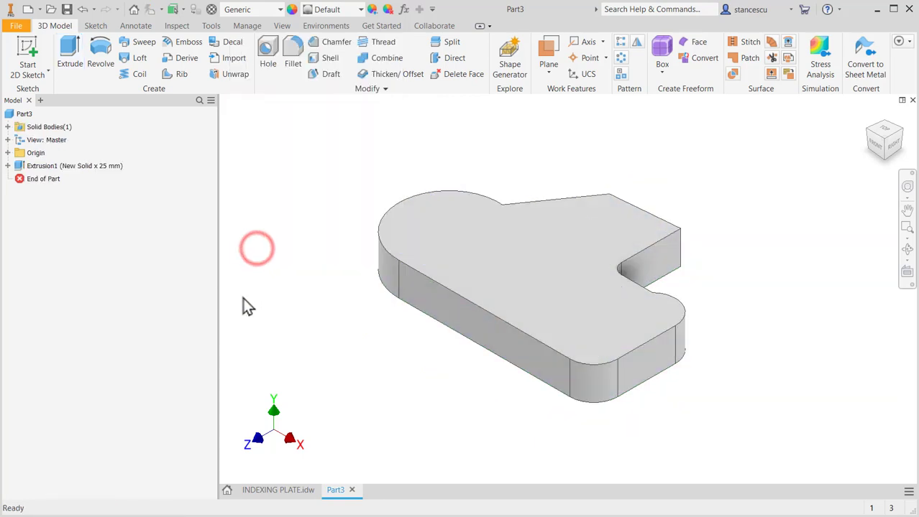
# Pan around the INDEXING PLATE drawing to read section A-A's 17 mm and 67 mm heights.
pyautogui.click(278, 492)
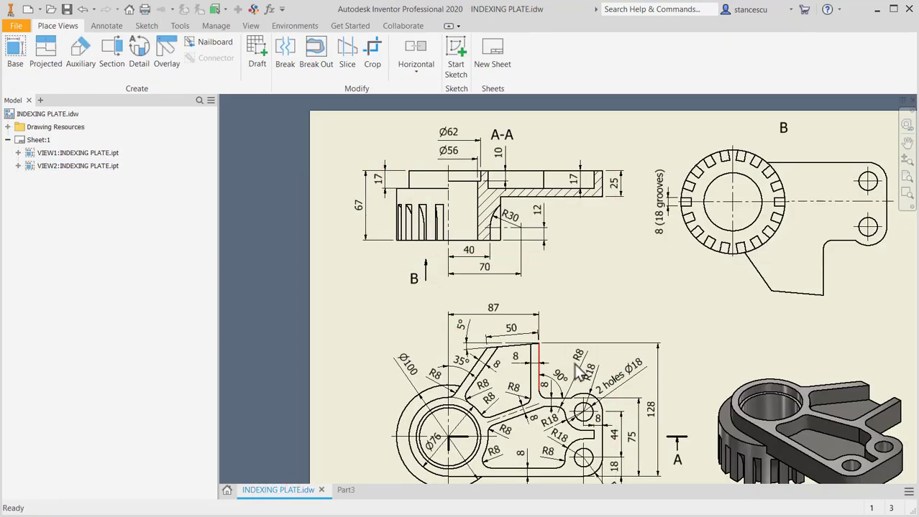
pyautogui.moveTo(615, 403); pyautogui.dragTo(615, 321, button='middle')
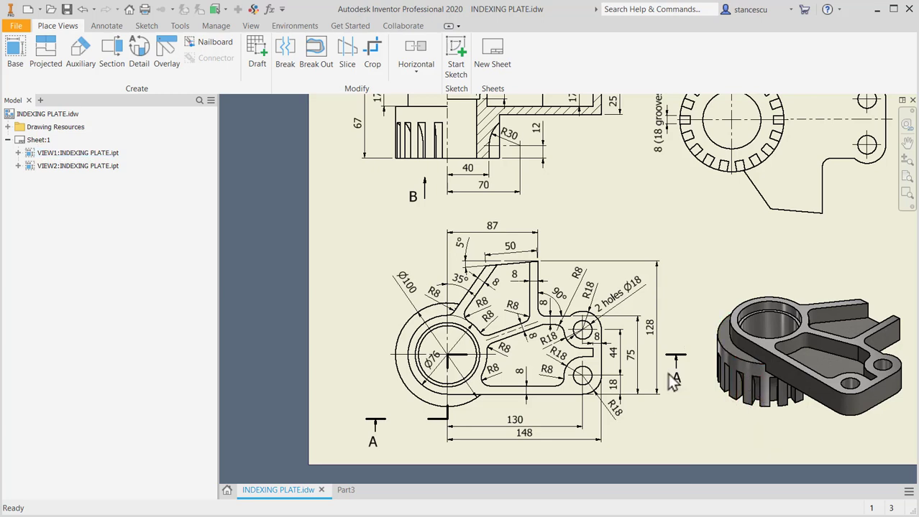
pyautogui.moveTo(585, 213); pyautogui.dragTo(591, 263, button='middle')
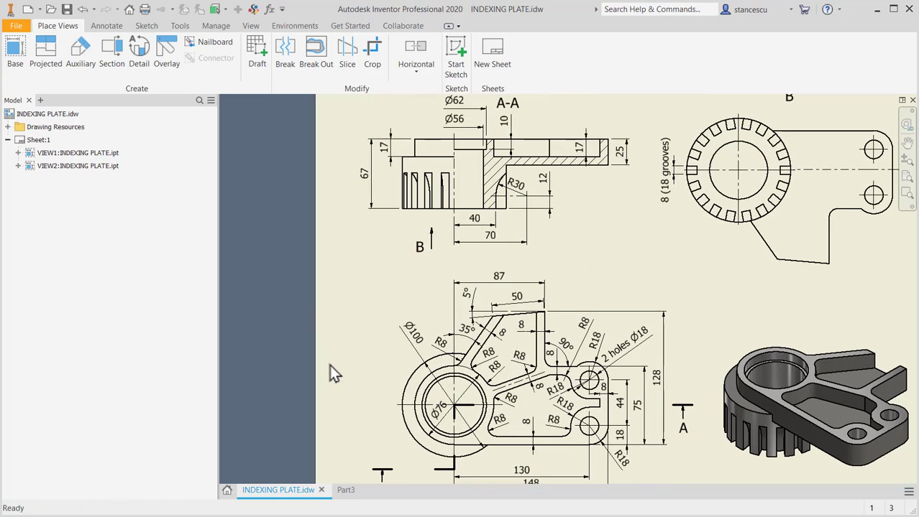
pyautogui.moveTo(331, 383); pyautogui.dragTo(341, 353, button='middle')
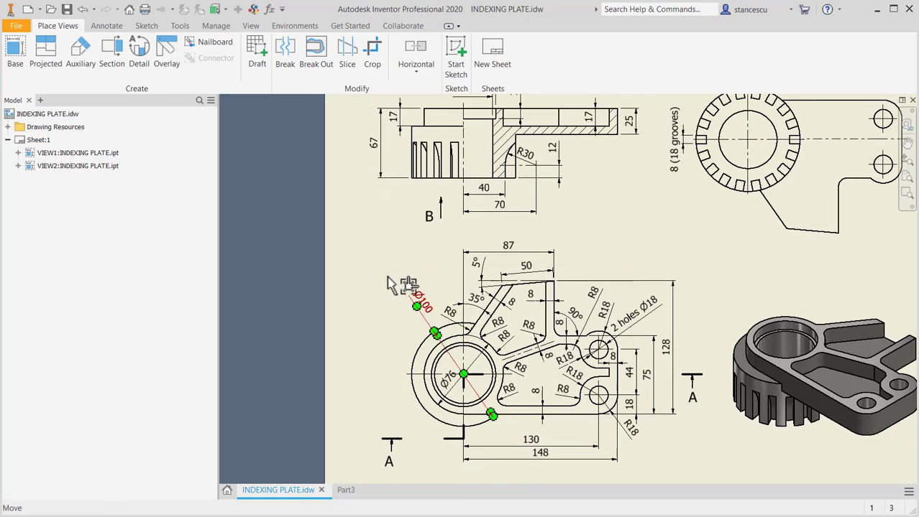
pyautogui.moveTo(369, 201); pyautogui.dragTo(353, 275, button='middle')
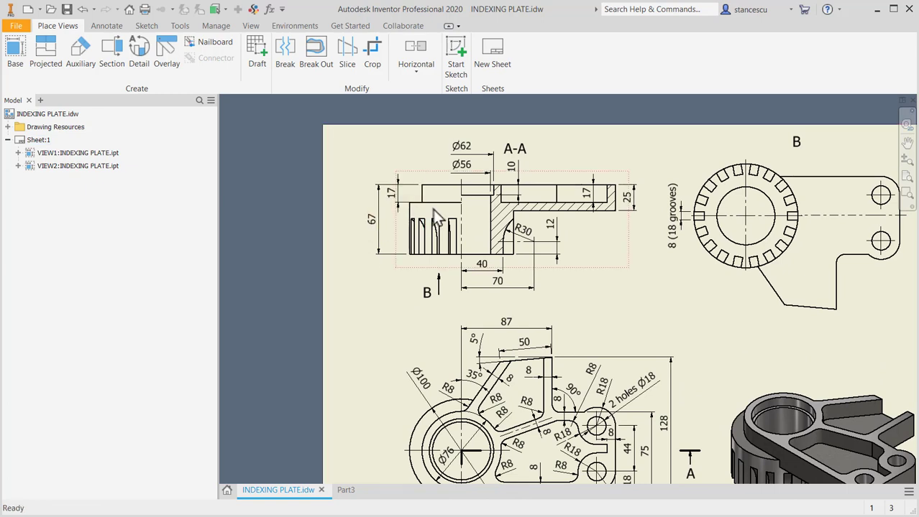
pyautogui.click(378, 229)
pyautogui.moveTo(374, 309); pyautogui.dragTo(311, 282, button='middle')
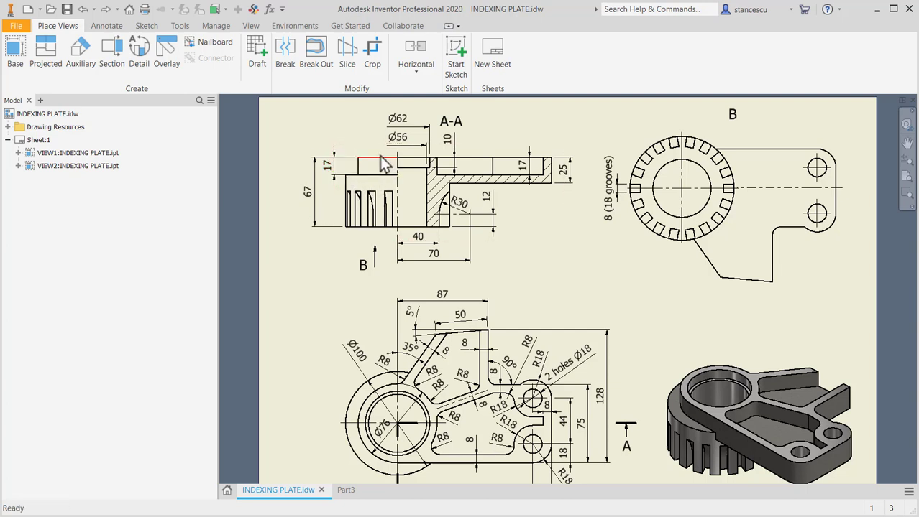
# In Part3, add Work Plane1 offset -17 mm from the plate's top face.
pyautogui.click(343, 491)
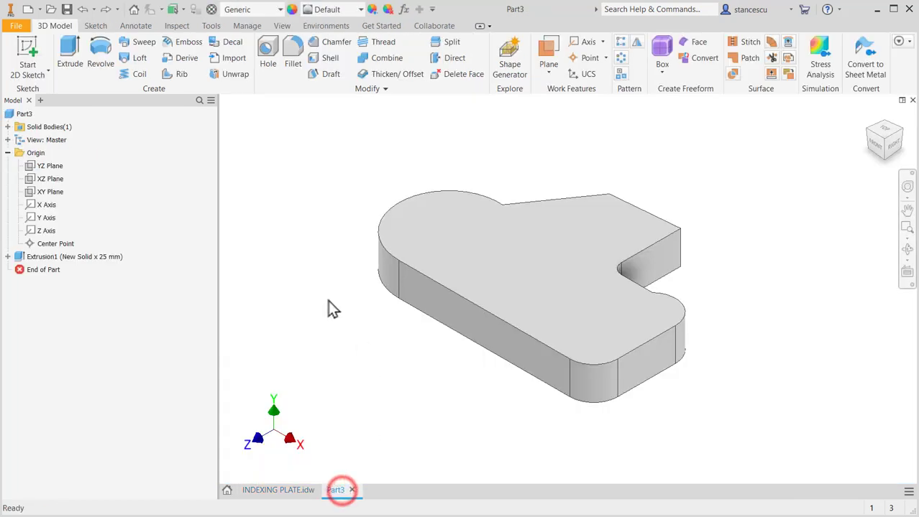
pyautogui.click(552, 50)
pyautogui.click(436, 233)
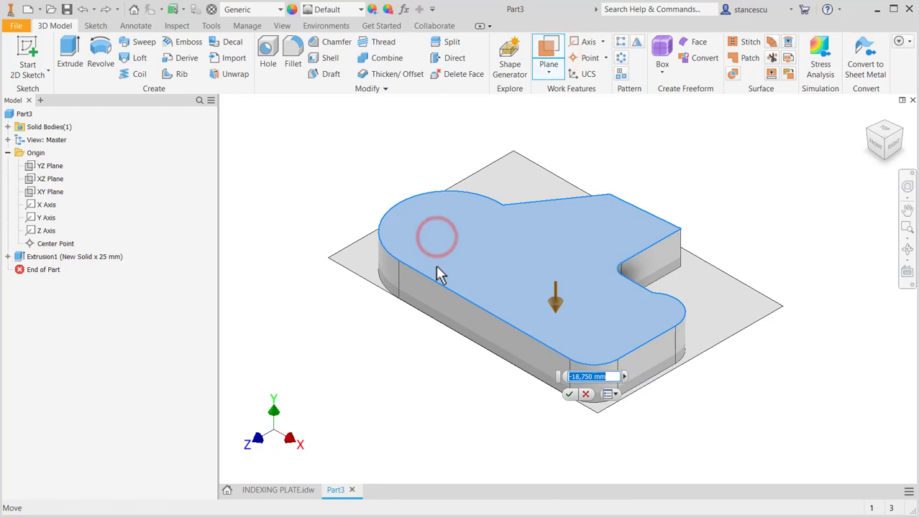
pyautogui.write('-17')
pyautogui.press('Return')
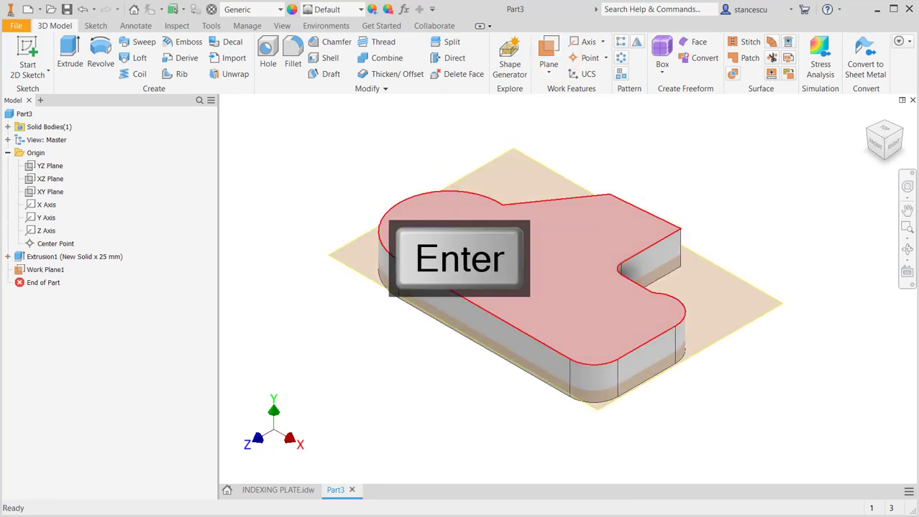
# Sketch a 100 mm circle centred on the origin on Work Plane1.
pyautogui.click(349, 263)
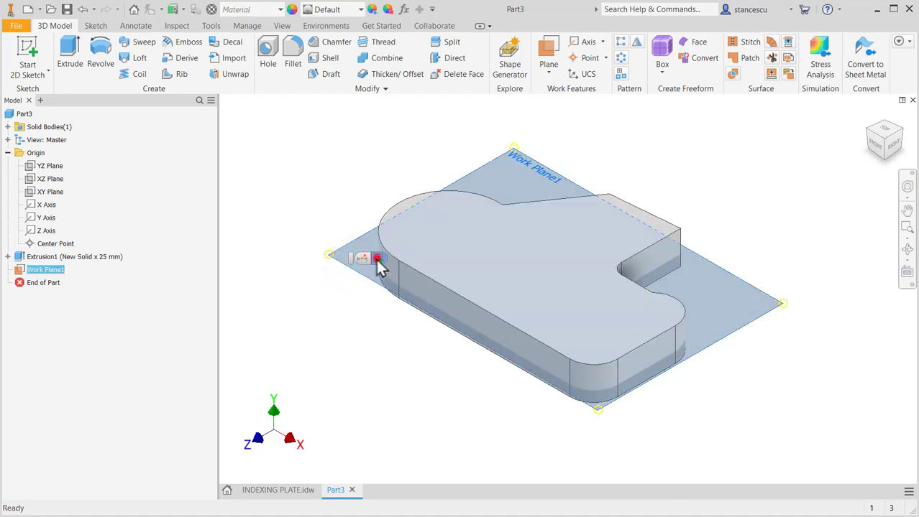
pyautogui.click(376, 260)
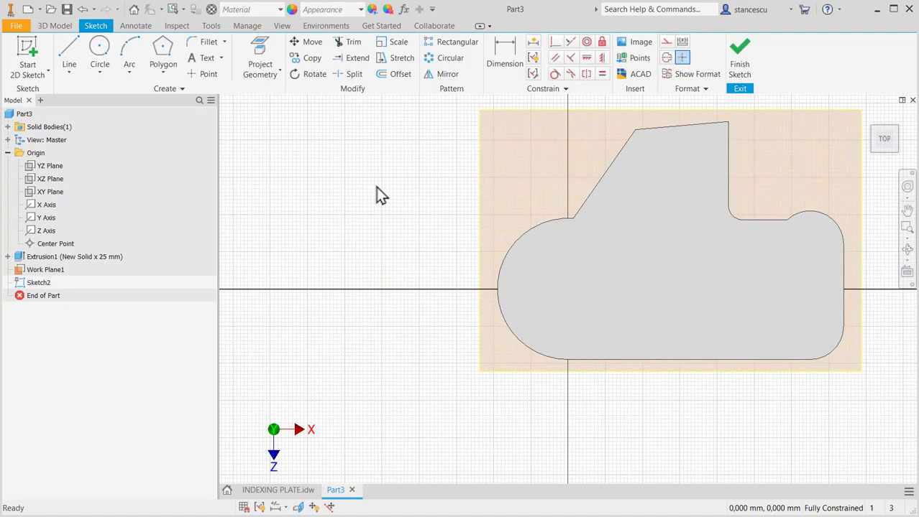
pyautogui.press('F7')
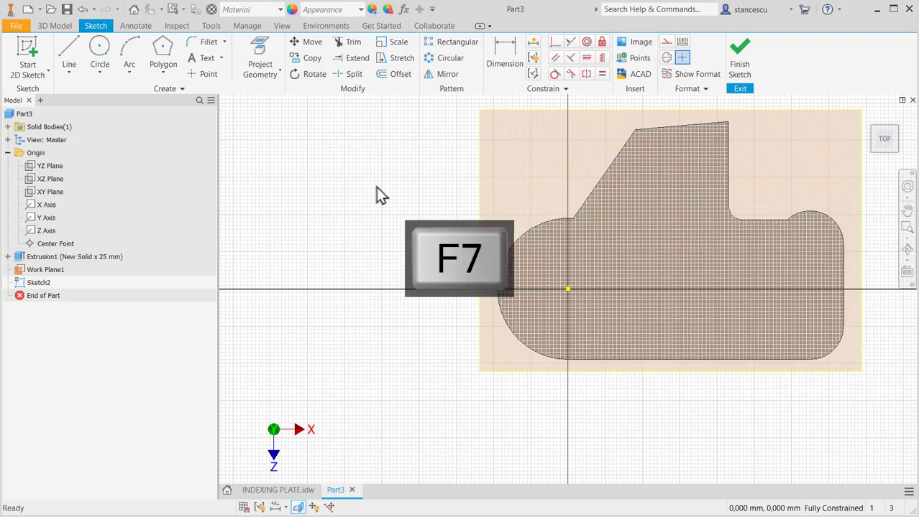
pyautogui.click(100, 45)
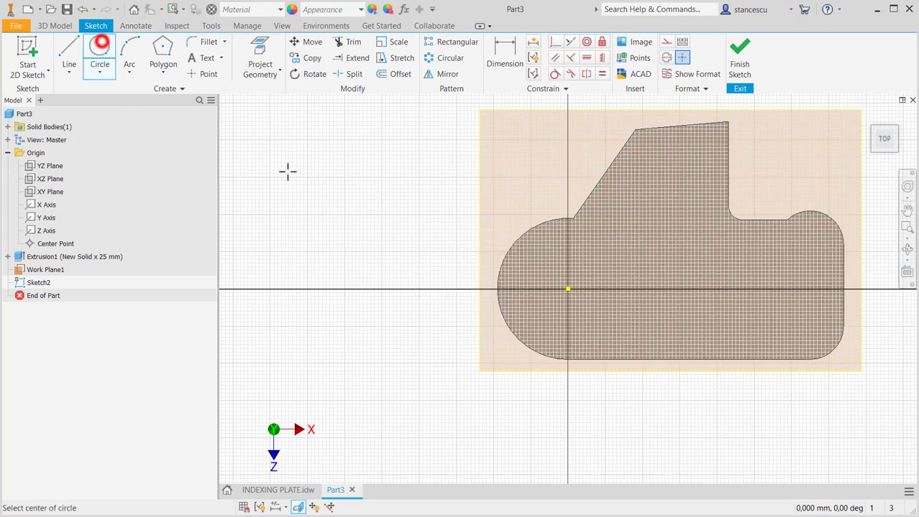
pyautogui.click(568, 288)
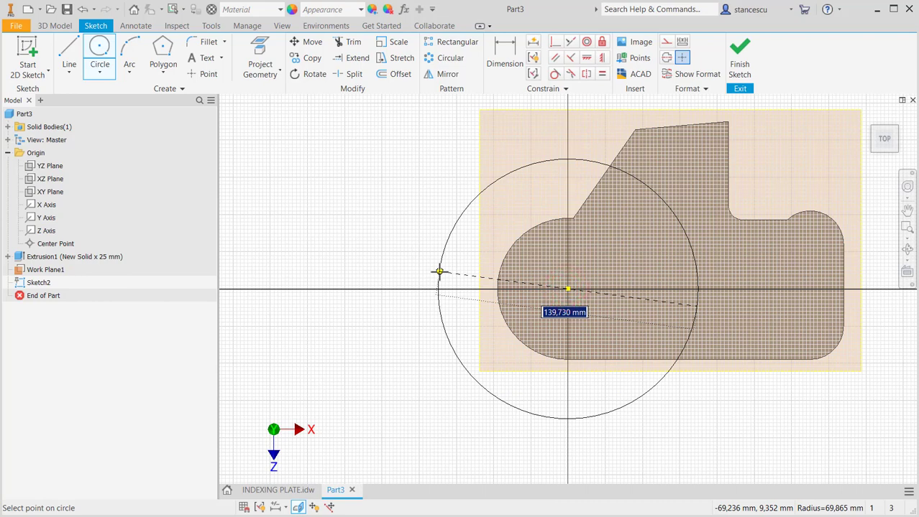
pyautogui.press('Return')
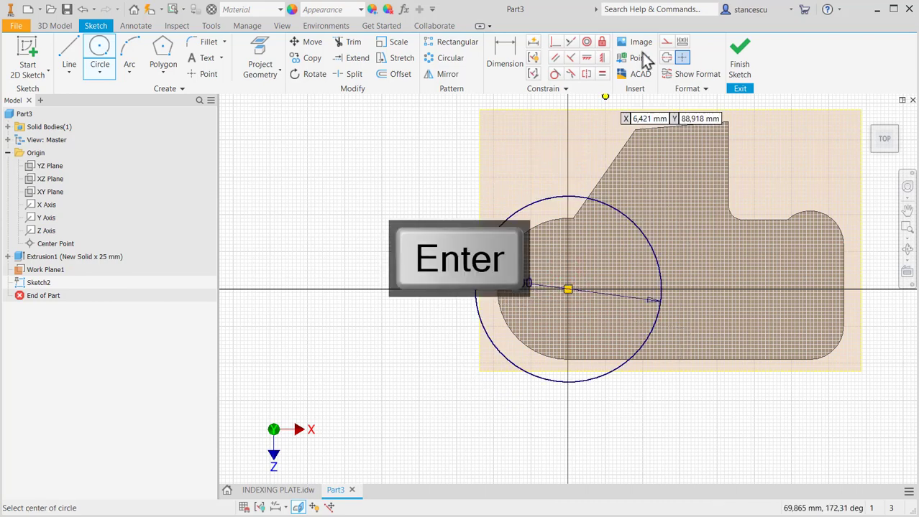
# Finish the sketch and extrude the Ø100 circle downward, depth 67-17, as a joined cylinder.
pyautogui.click(740, 52)
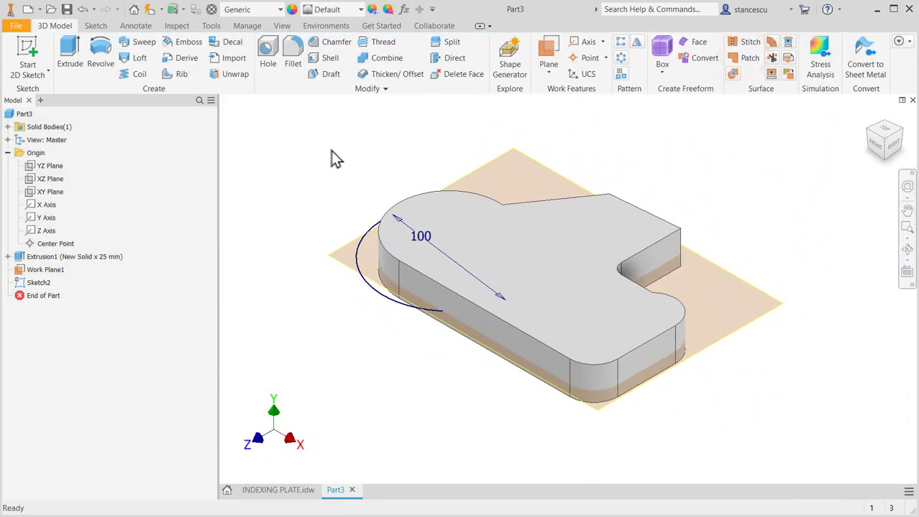
pyautogui.click(72, 51)
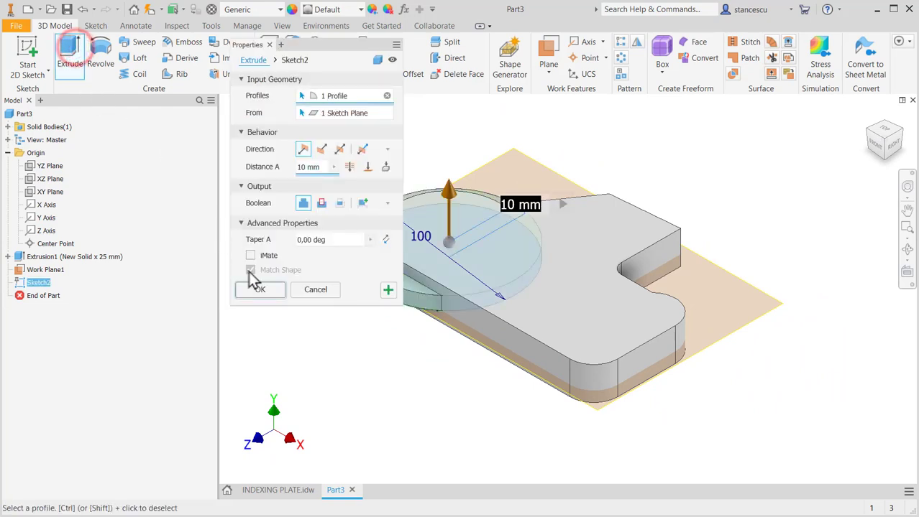
pyautogui.click(321, 151)
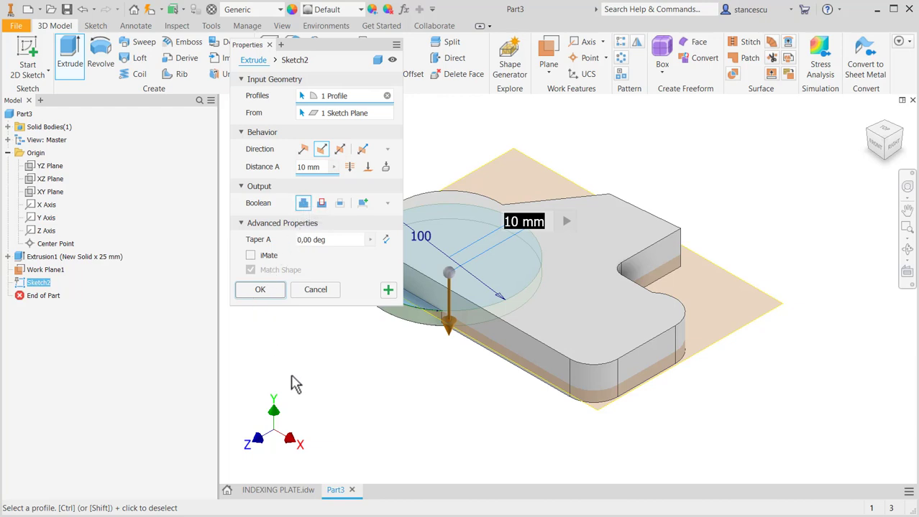
pyautogui.write('67-17')
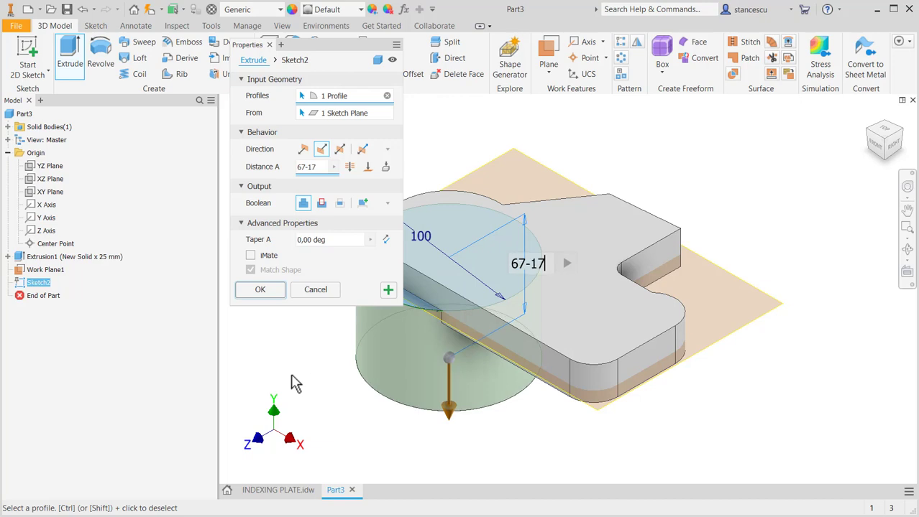
pyautogui.press('Return')
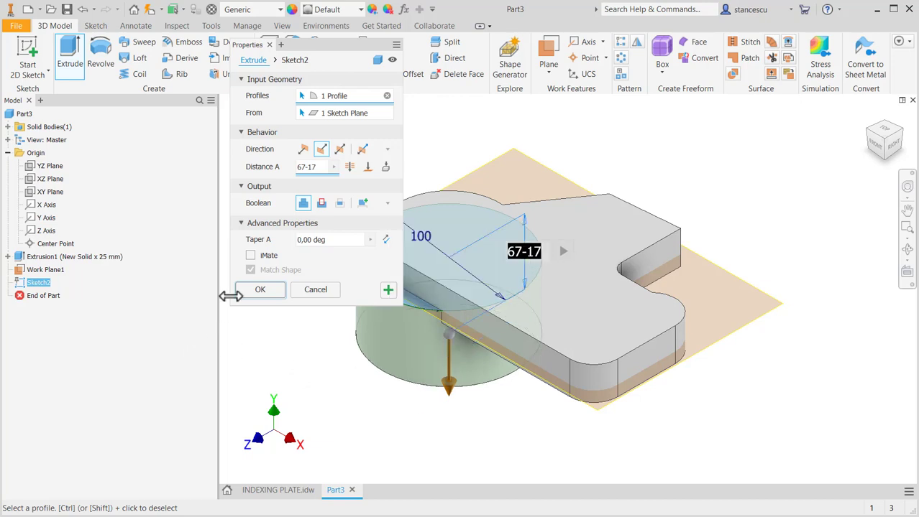
pyautogui.click(254, 284)
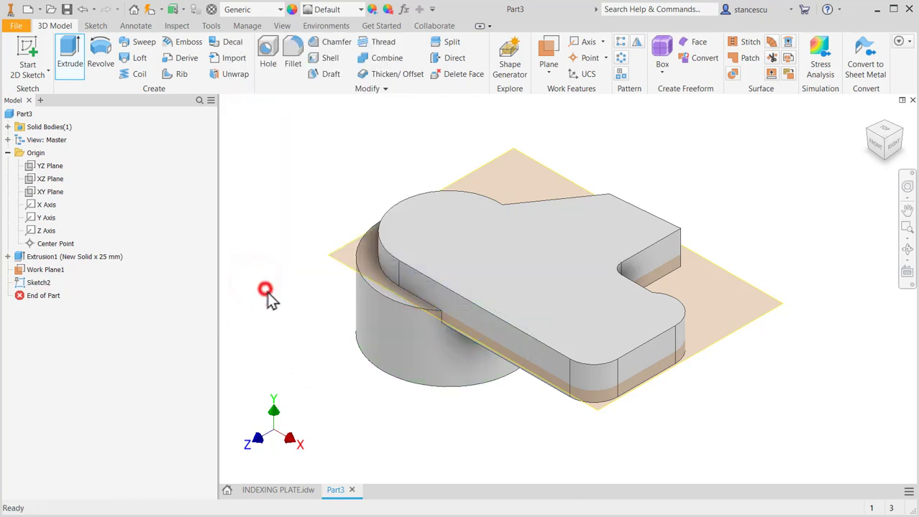
# Hide Work Plane1, inspect the part from all sides, then return to INDEXING PLATE.idw.
pyautogui.rightClick(783, 316)
pyautogui.click(813, 323)
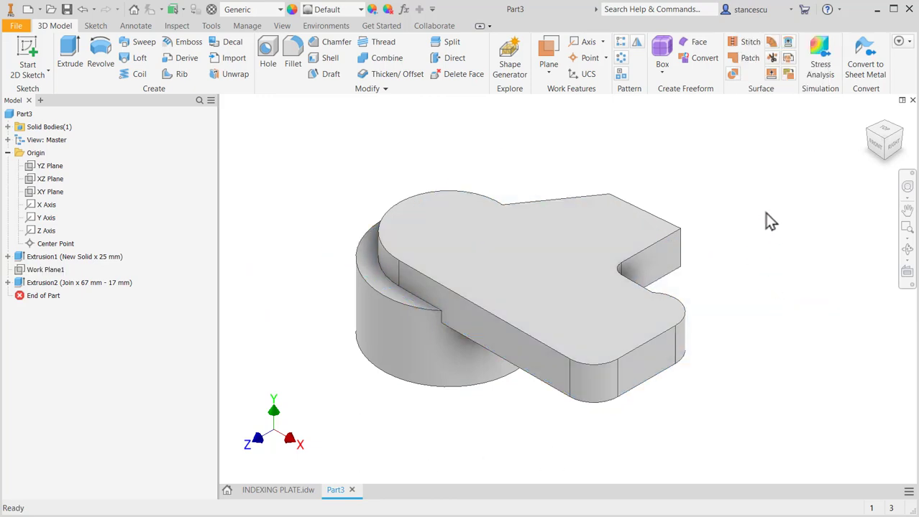
pyautogui.keyDown('shift'); pyautogui.moveTo(491, 411); pyautogui.dragTo(517, 403, button='middle'); pyautogui.keyUp('shift')
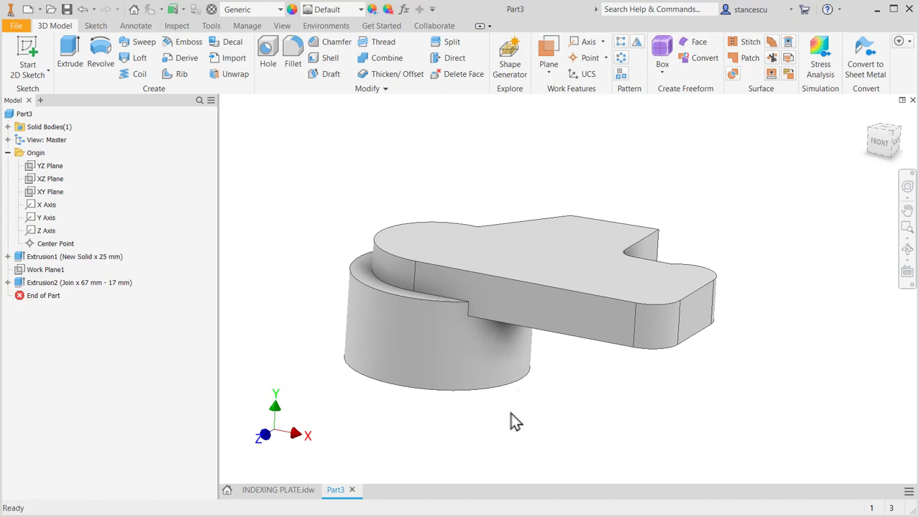
pyautogui.press('F6')
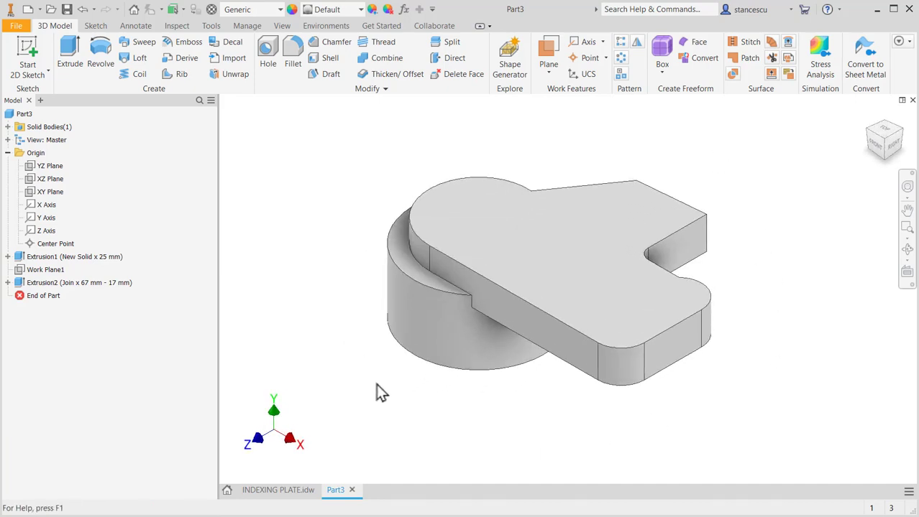
pyautogui.click(278, 489)
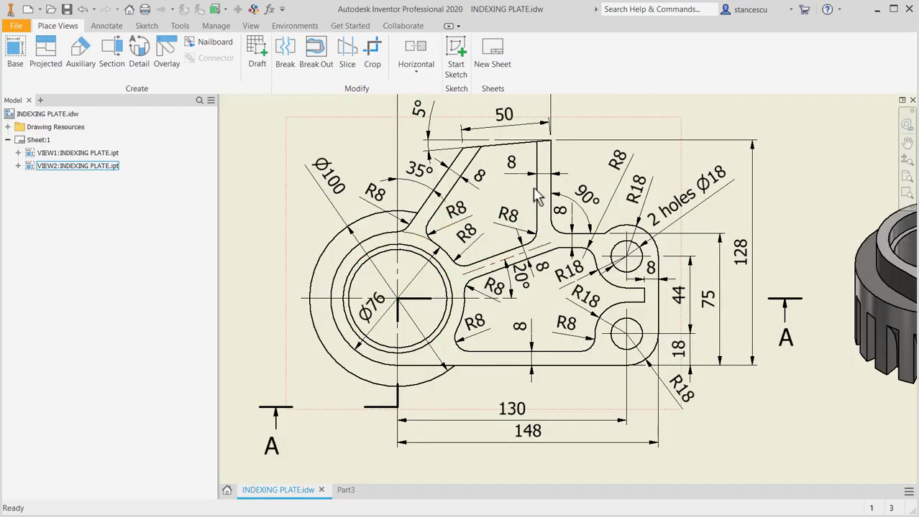
# Inspect the 35° and slanted 8 dimensions, then drag the 20° dimension closer to the slanted edge.
pyautogui.click(435, 179)
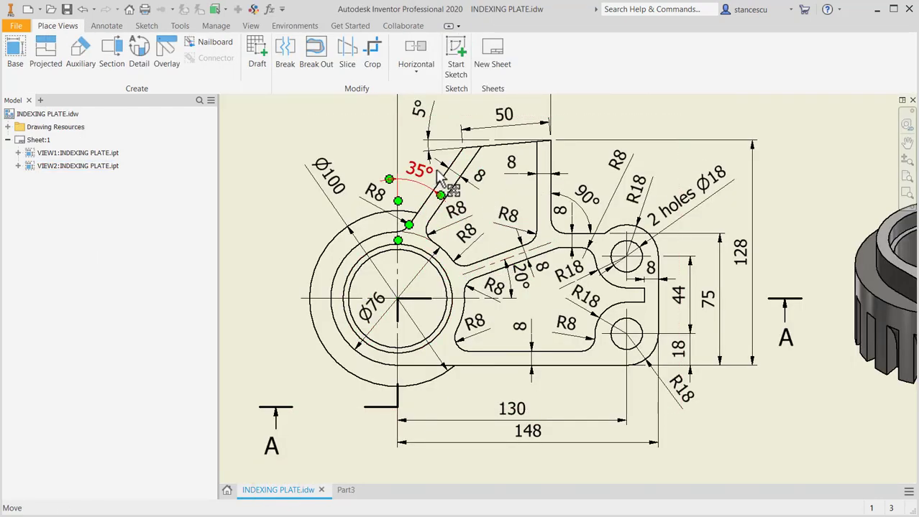
pyautogui.click(450, 180)
pyautogui.click(510, 163)
pyautogui.press('Escape')
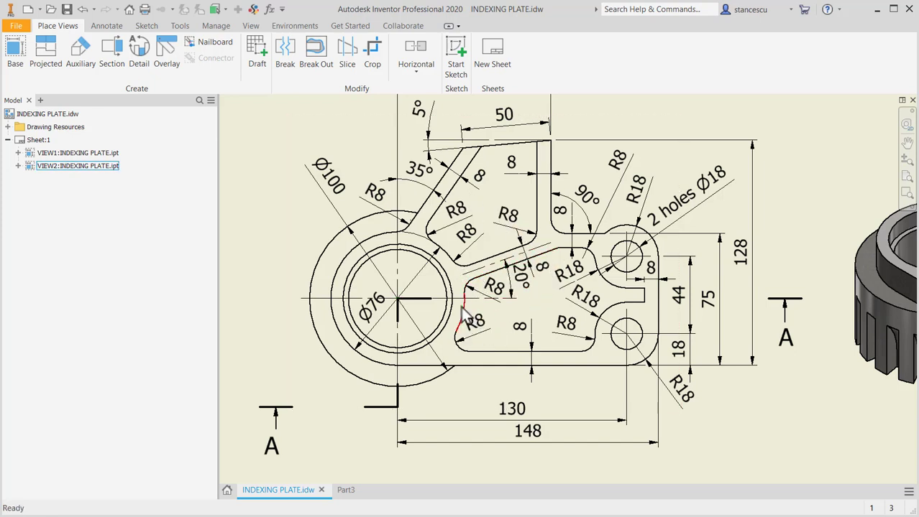
pyautogui.moveTo(523, 293); pyautogui.dragTo(525, 245)
# Create Sketch4 on Part3's top face and convert the left outline arc to construction geometry.
pyautogui.click(352, 493)
pyautogui.click(596, 247)
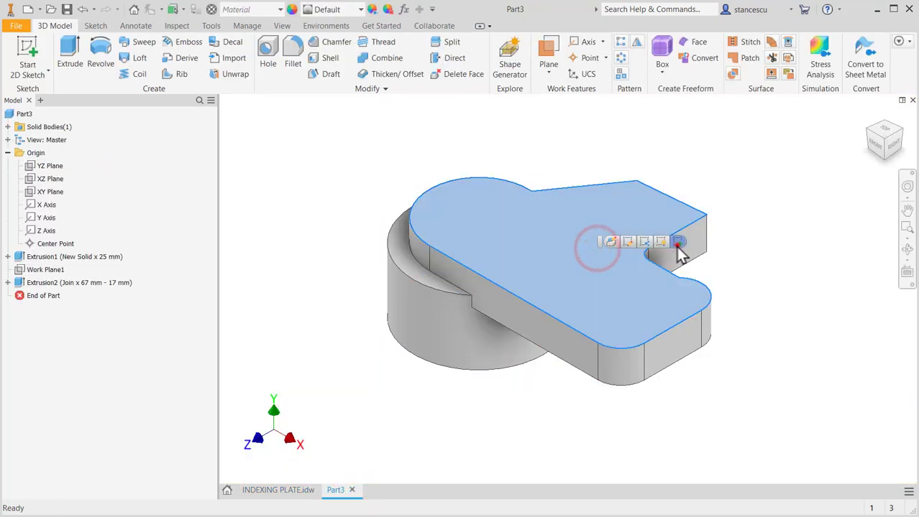
pyautogui.click(676, 243)
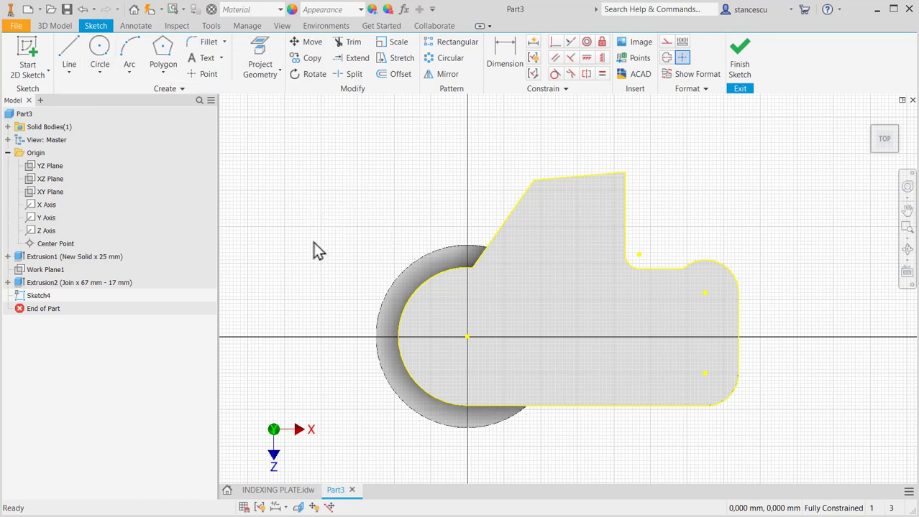
pyautogui.moveTo(321, 241); pyautogui.dragTo(568, 453)
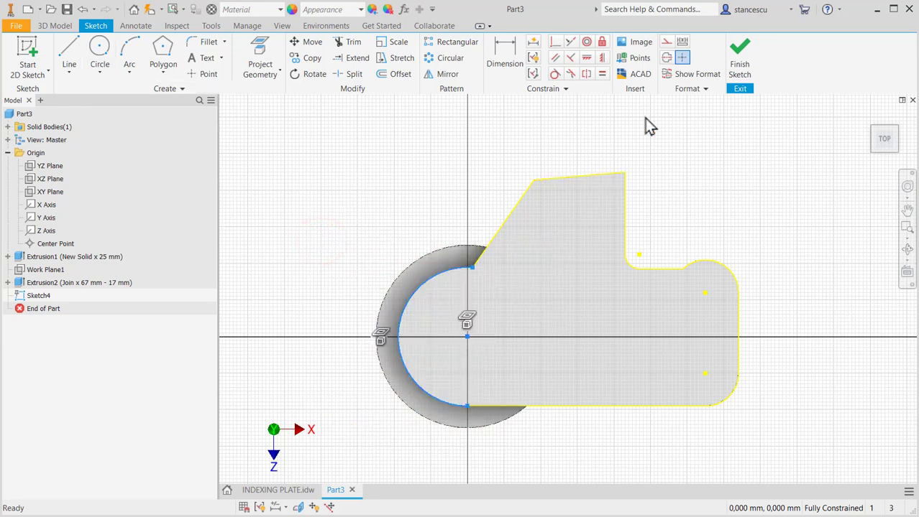
pyautogui.click(667, 43)
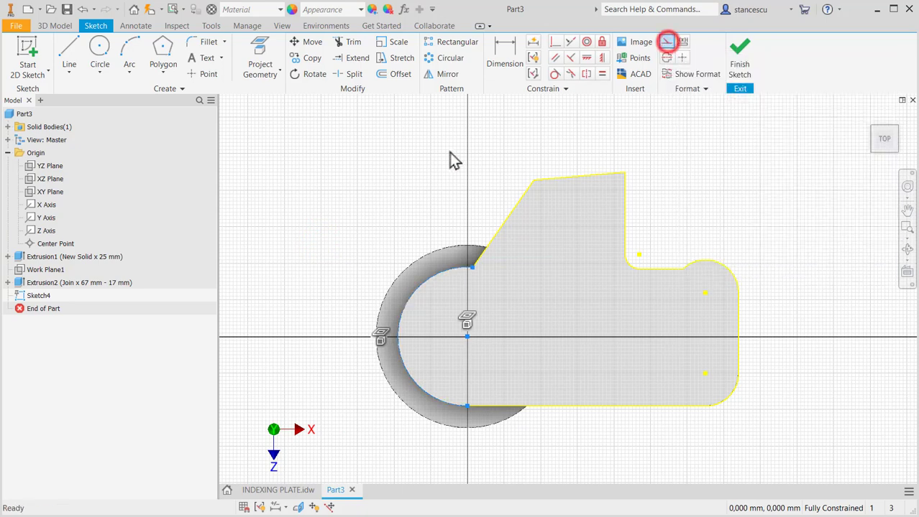
pyautogui.click(358, 170)
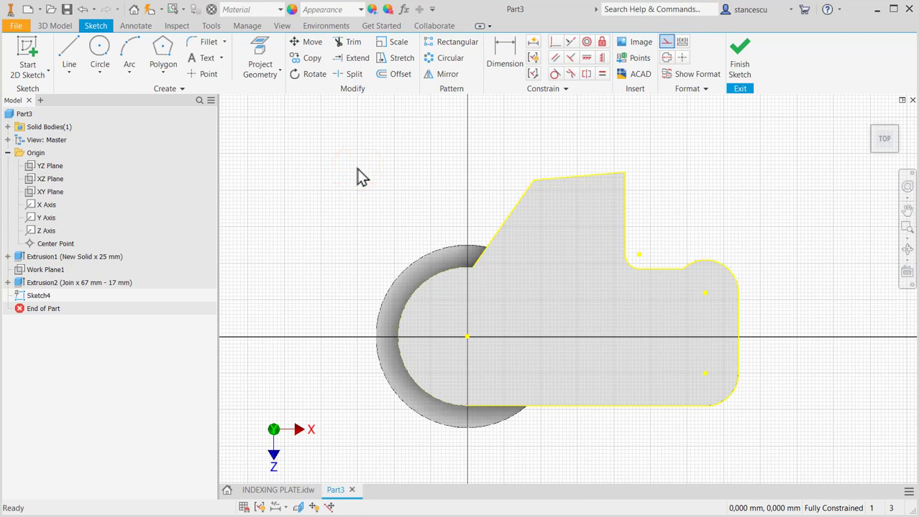
# Draw a Ø76 circle centred at the sketch origin.
pyautogui.click(101, 58)
pyautogui.click(467, 337)
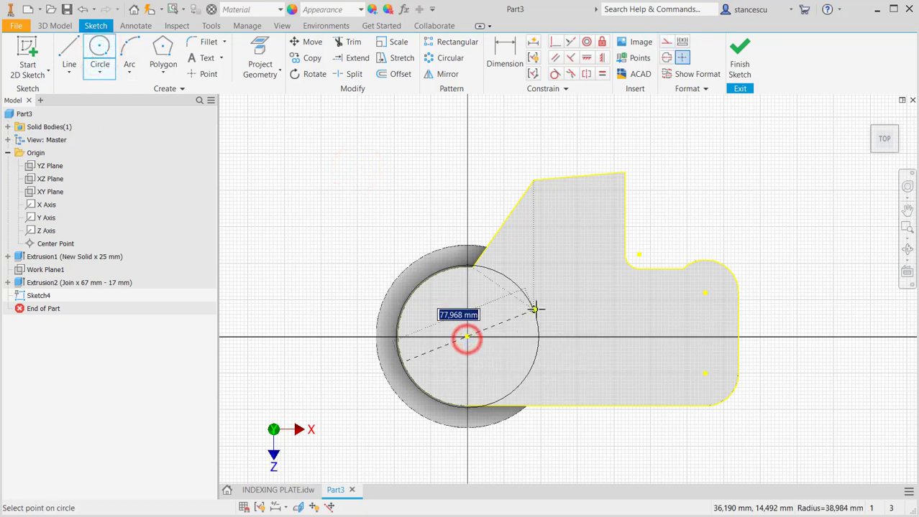
pyautogui.click(471, 267)
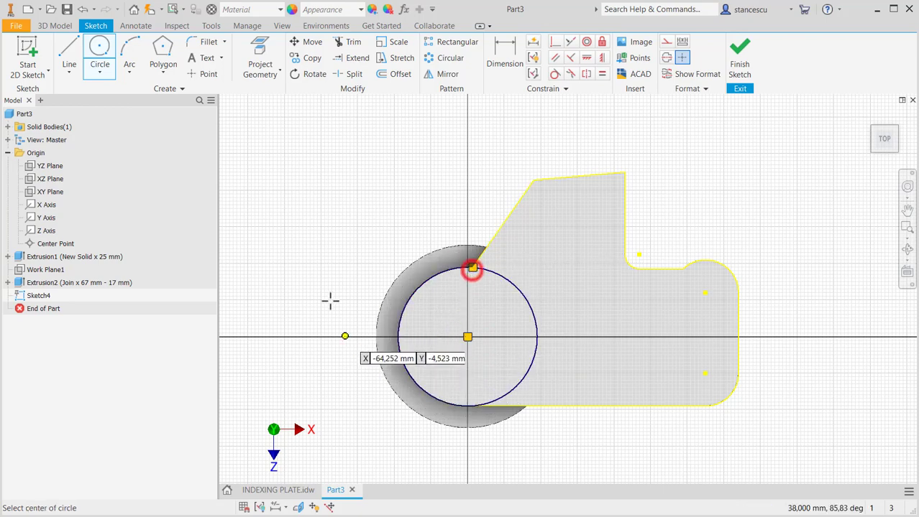
# Draw the slanted, vertical and horizontal lines roughing out the inner pocket right of the circle.
pyautogui.click(70, 57)
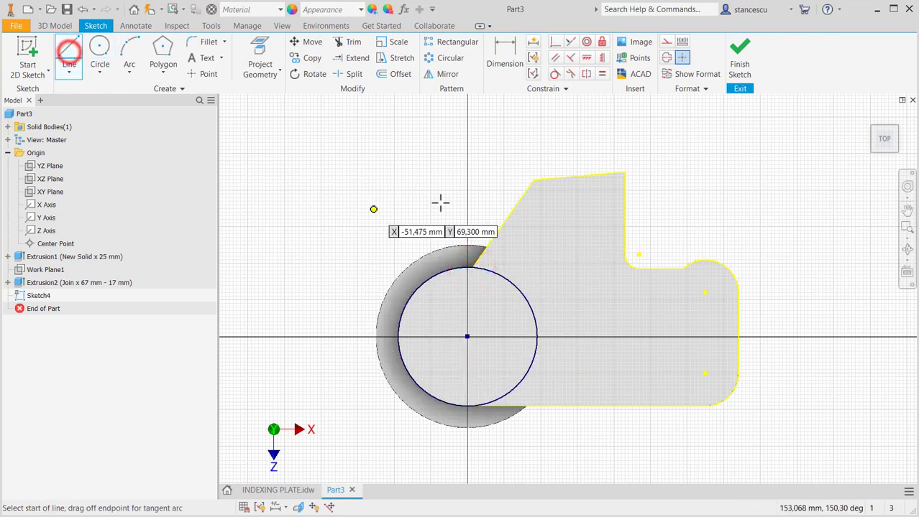
pyautogui.click(554, 179)
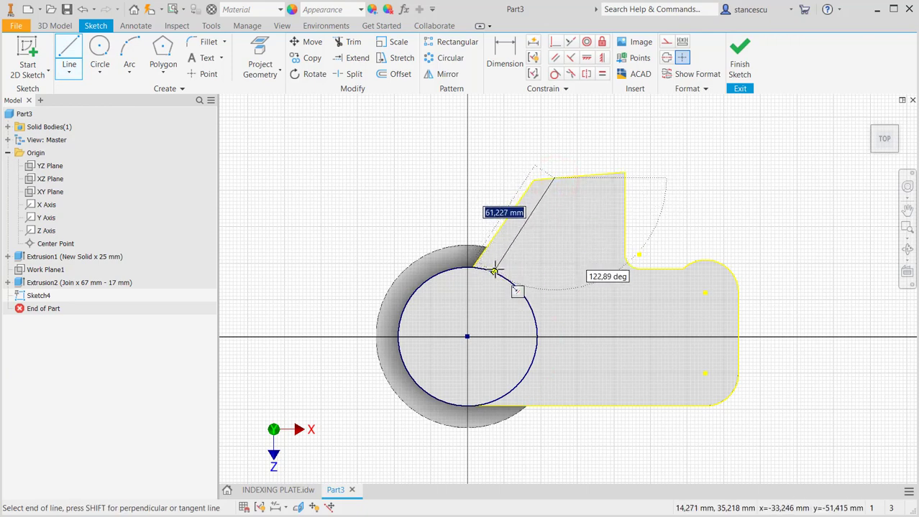
pyautogui.click(494, 271)
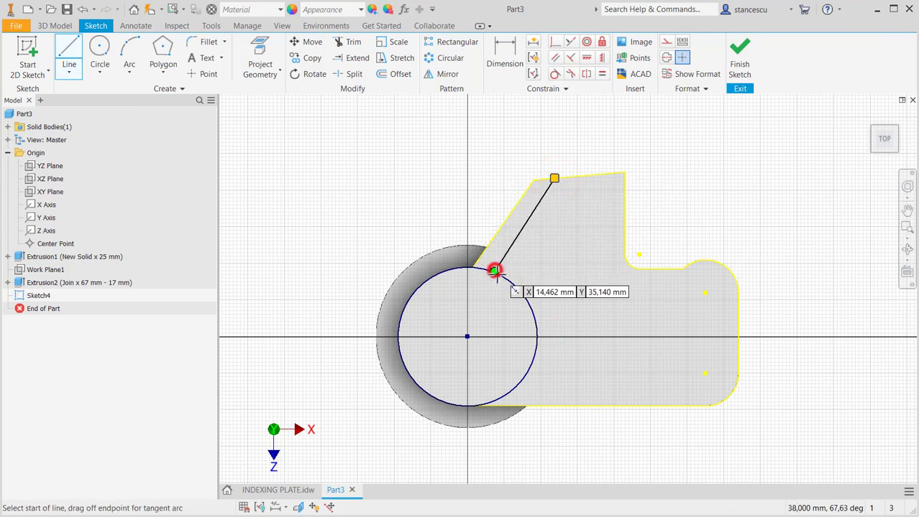
pyautogui.click(528, 304)
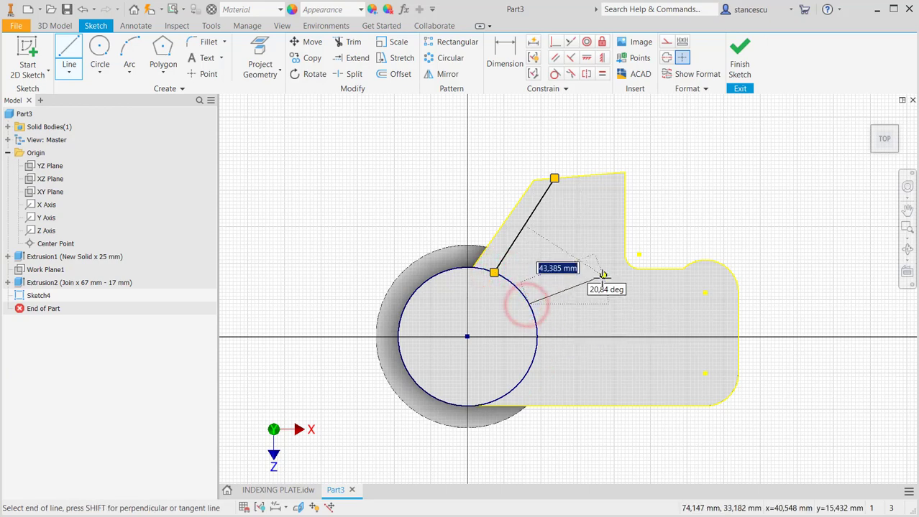
pyautogui.click(601, 277)
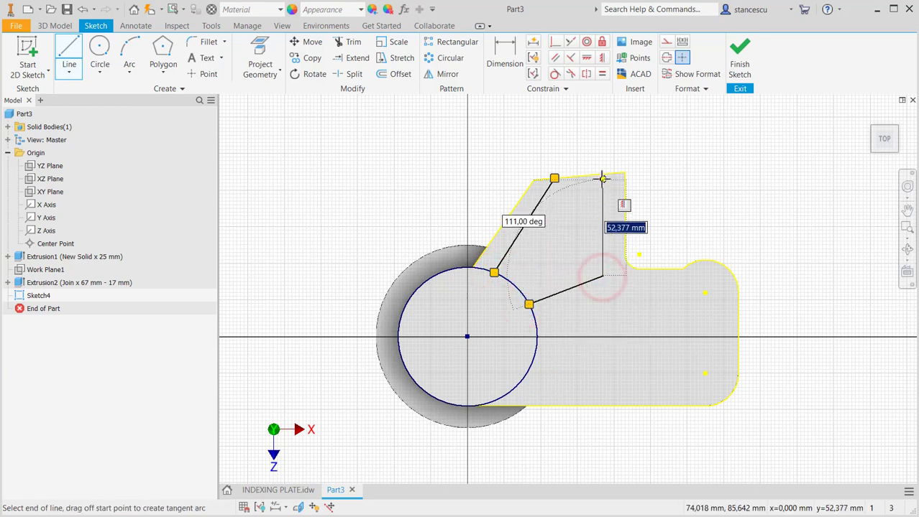
pyautogui.click(601, 175)
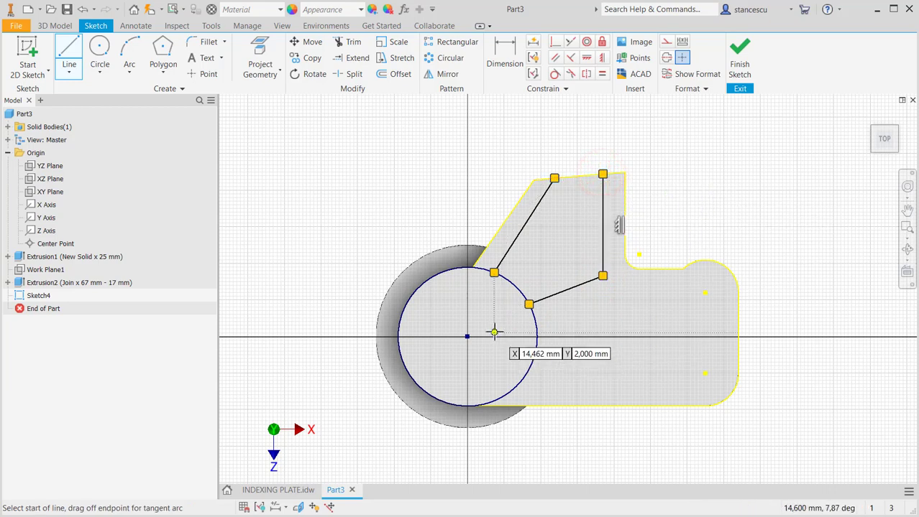
pyautogui.click(529, 305)
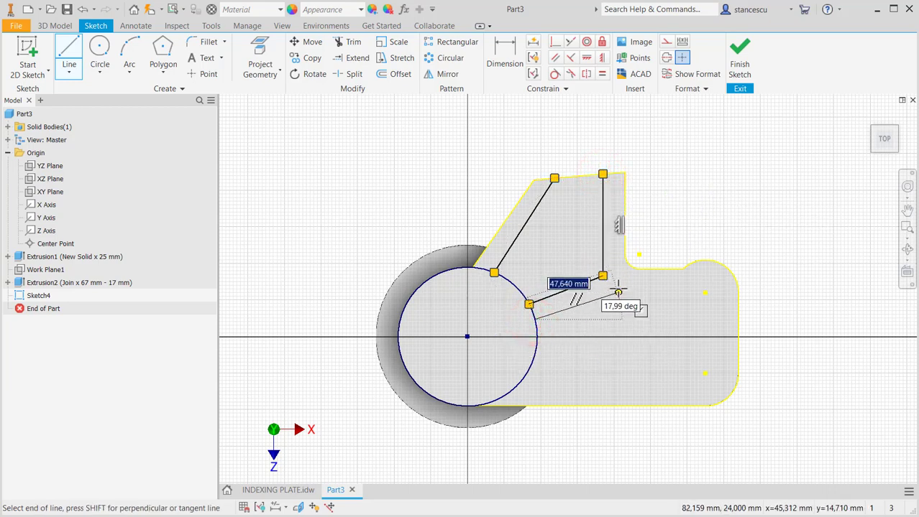
pyautogui.click(618, 291)
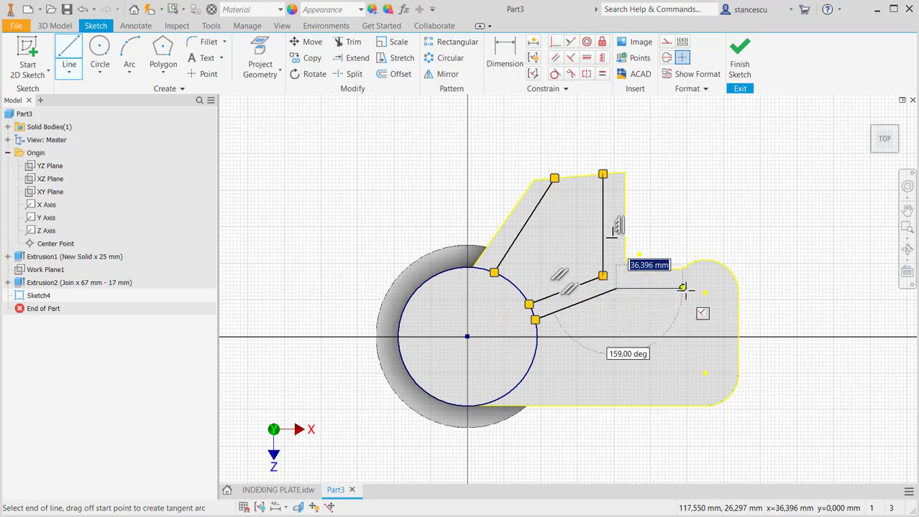
pyautogui.click(687, 290)
pyautogui.moveTo(687, 289); pyautogui.dragTo(676, 308)
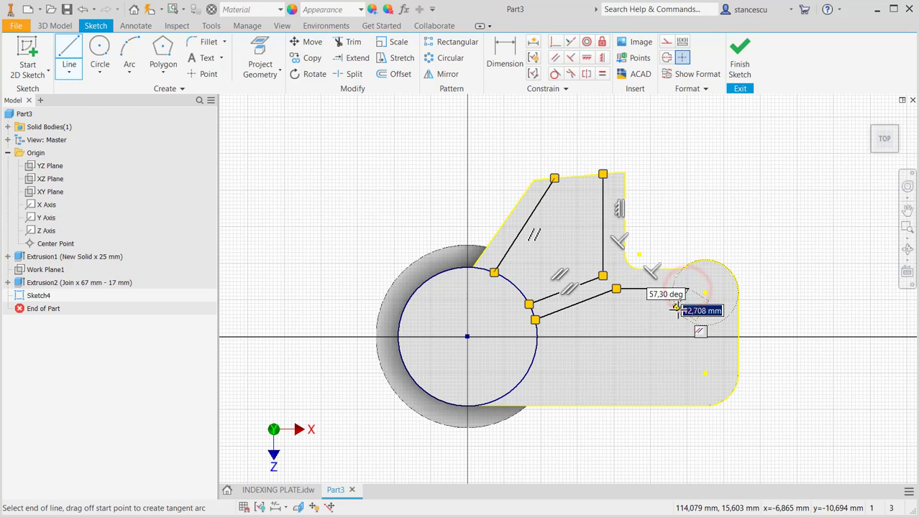
pyautogui.press('Escape')
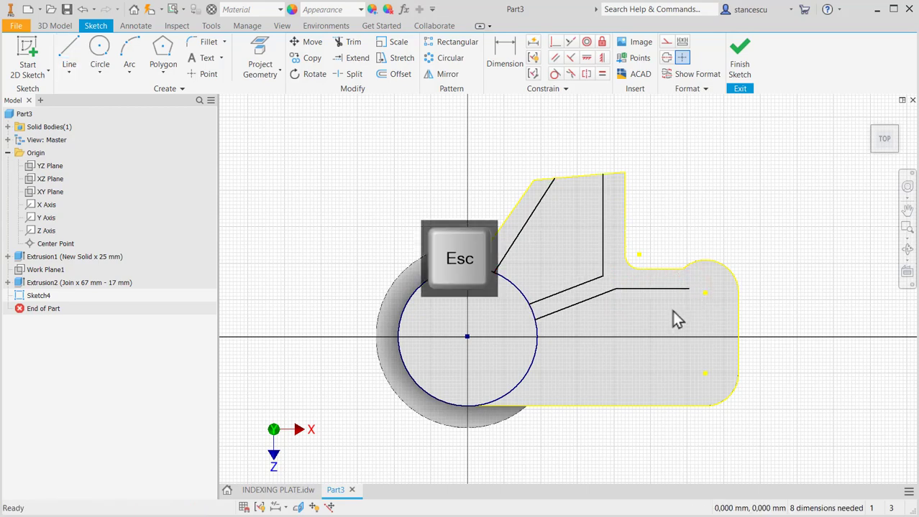
# Make the right-side arc and edge construction, then add a Ø36 circle with a second circle below.
pyautogui.click(727, 273)
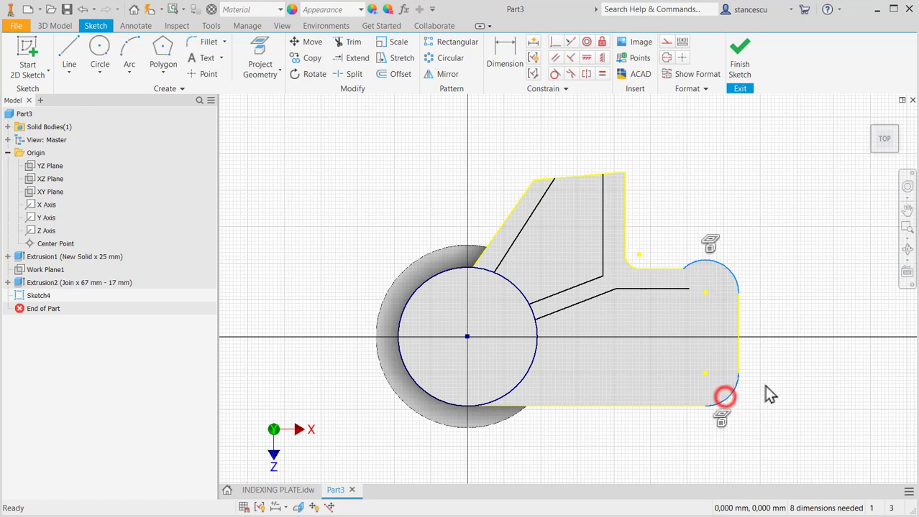
pyautogui.click(736, 351)
pyautogui.click(666, 43)
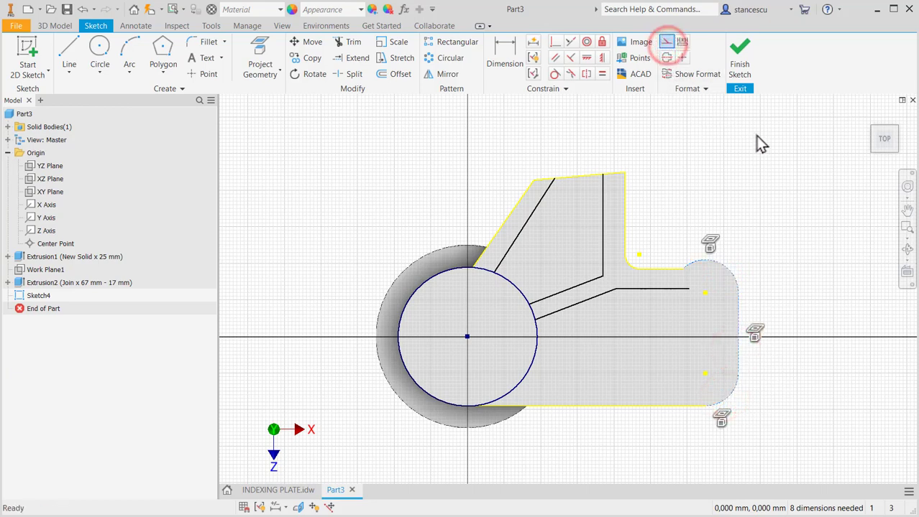
pyautogui.click(103, 60)
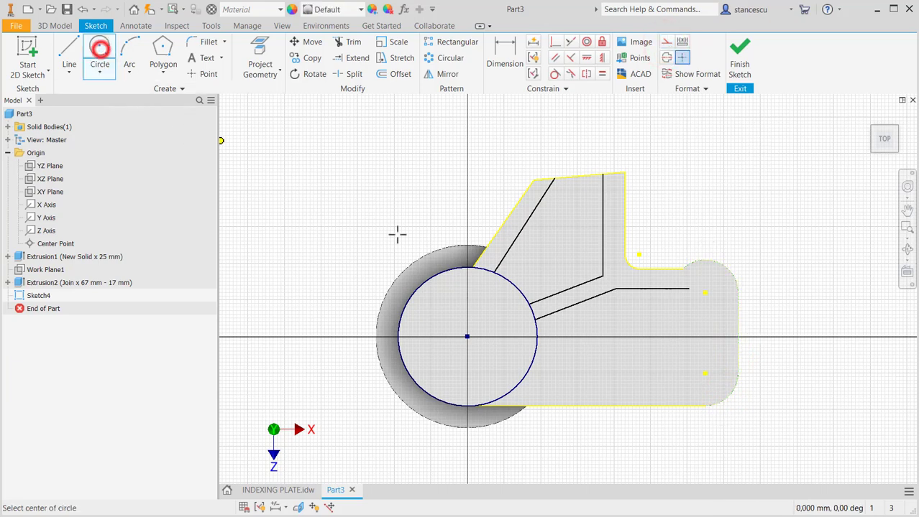
pyautogui.click(705, 293)
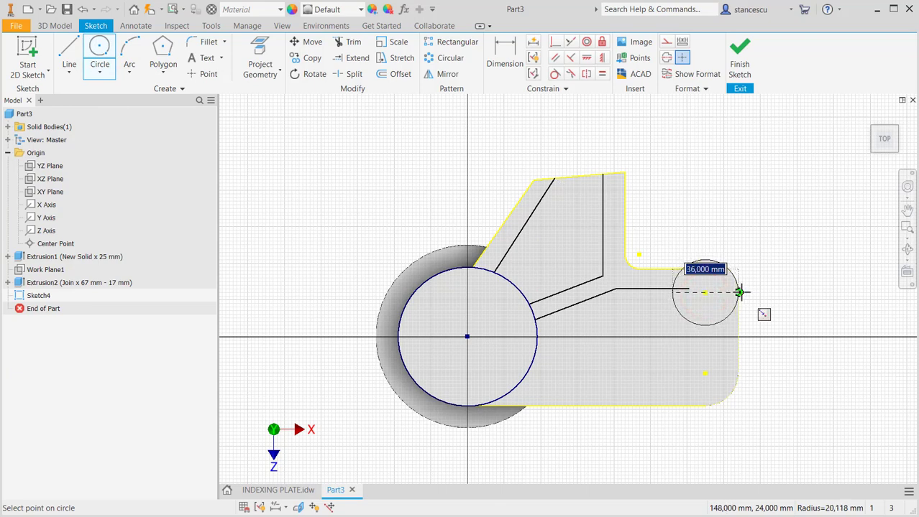
pyautogui.click(739, 293)
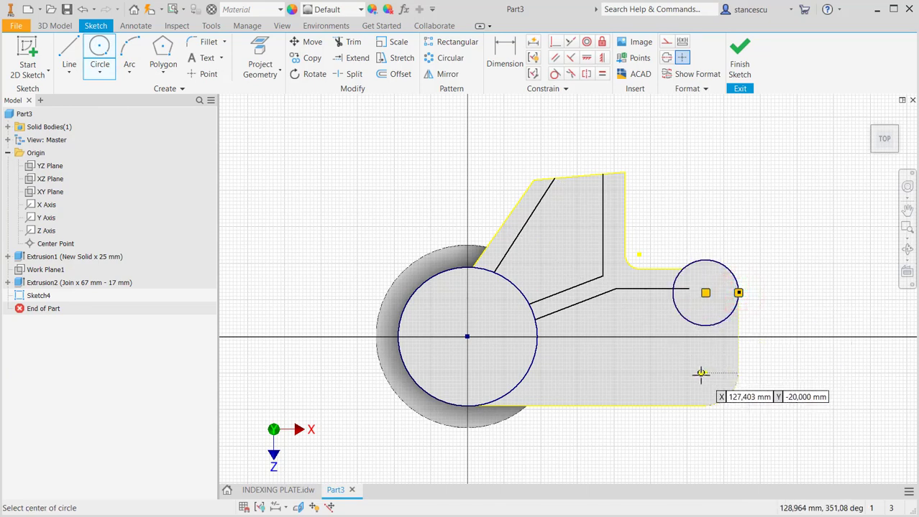
pyautogui.click(705, 373)
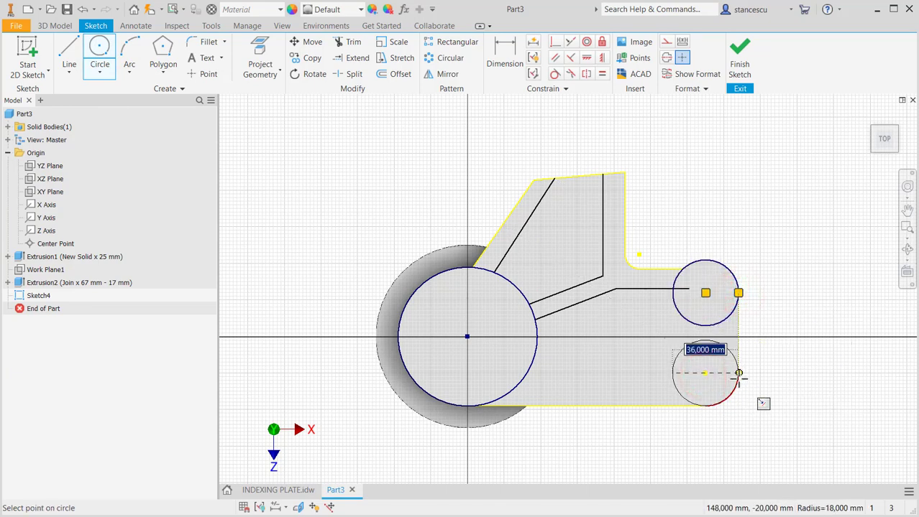
pyautogui.click(738, 373)
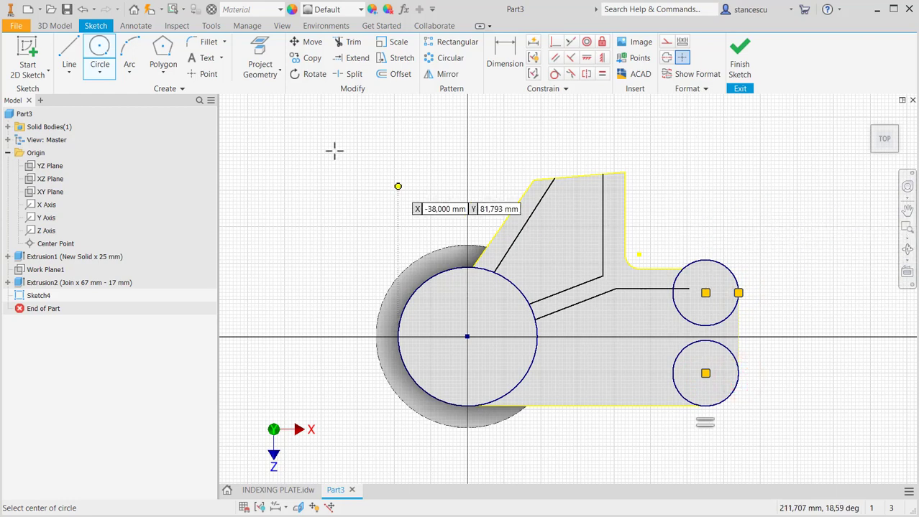
# Draw the stepped notch with an 8 mm vertical side between the two right circles.
pyautogui.click(69, 47)
pyautogui.scroll(2, 676, 309)
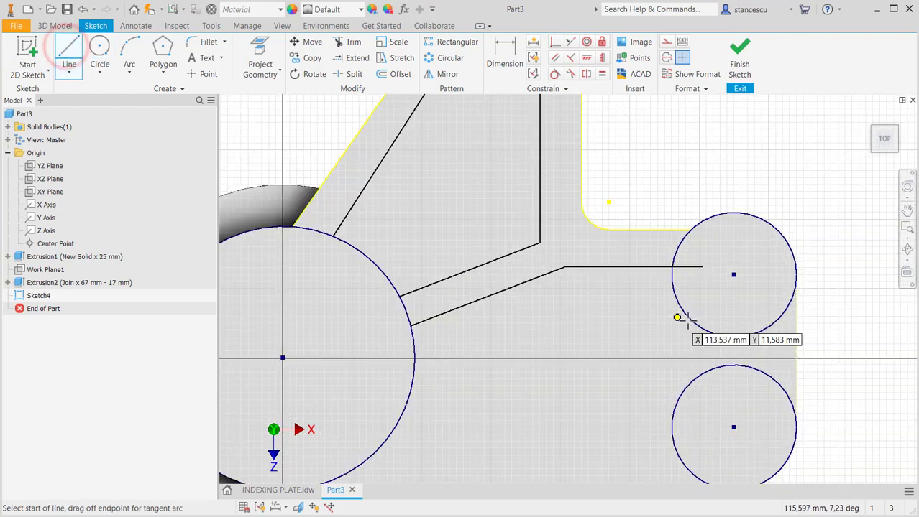
pyautogui.moveTo(686, 321); pyautogui.dragTo(622, 233, button='middle')
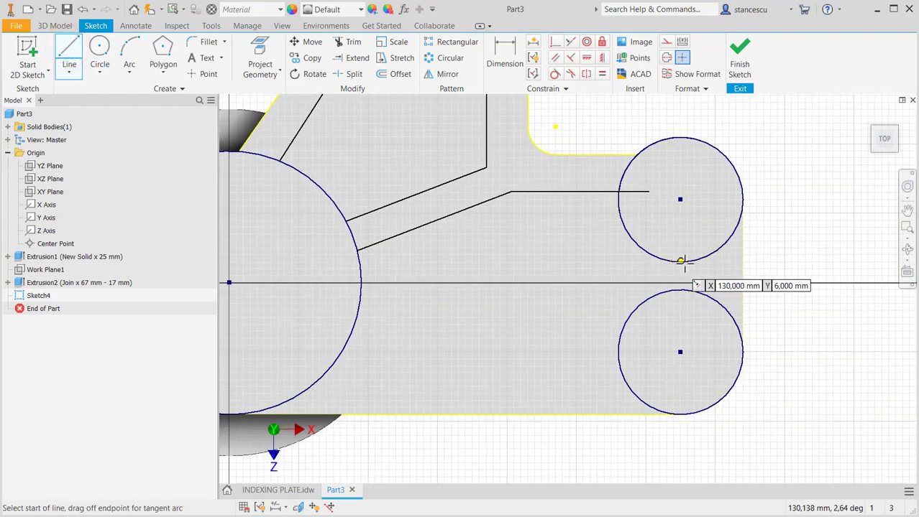
pyautogui.click(680, 261)
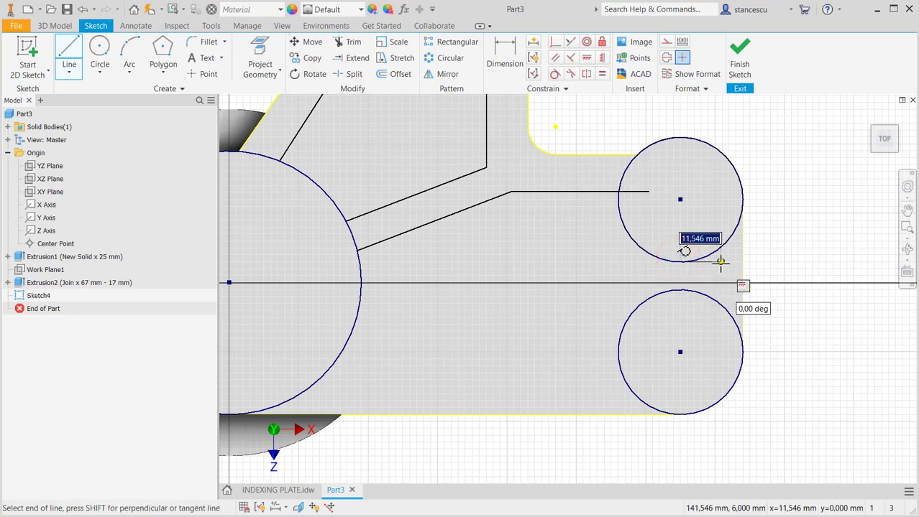
pyautogui.click(718, 262)
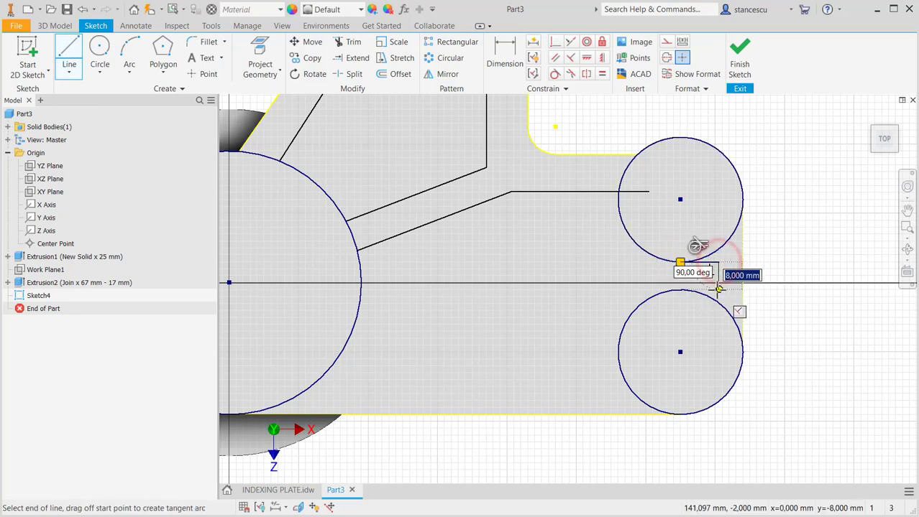
pyautogui.scroll(3, 718, 293)
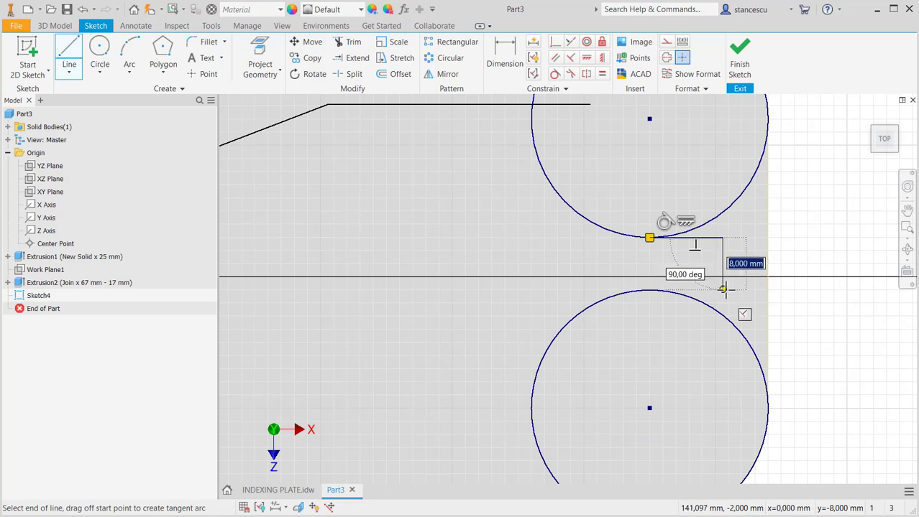
pyautogui.click(722, 291)
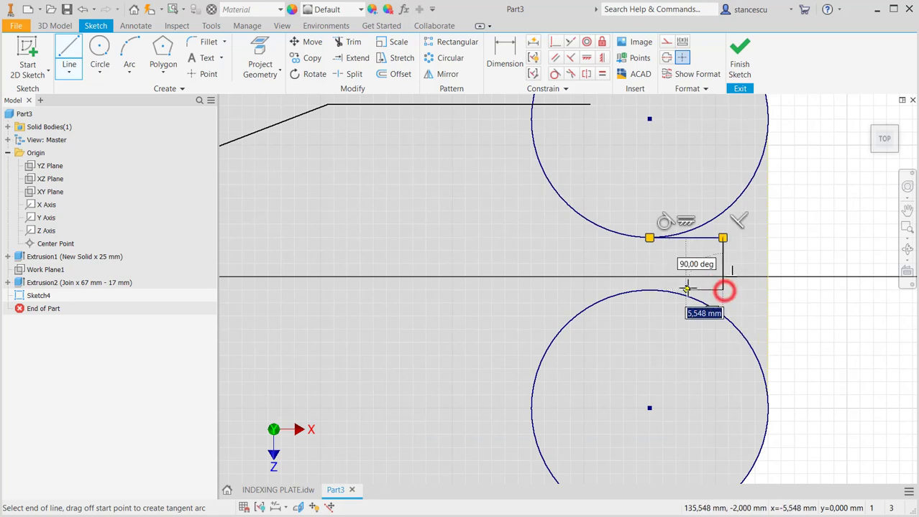
pyautogui.click(649, 289)
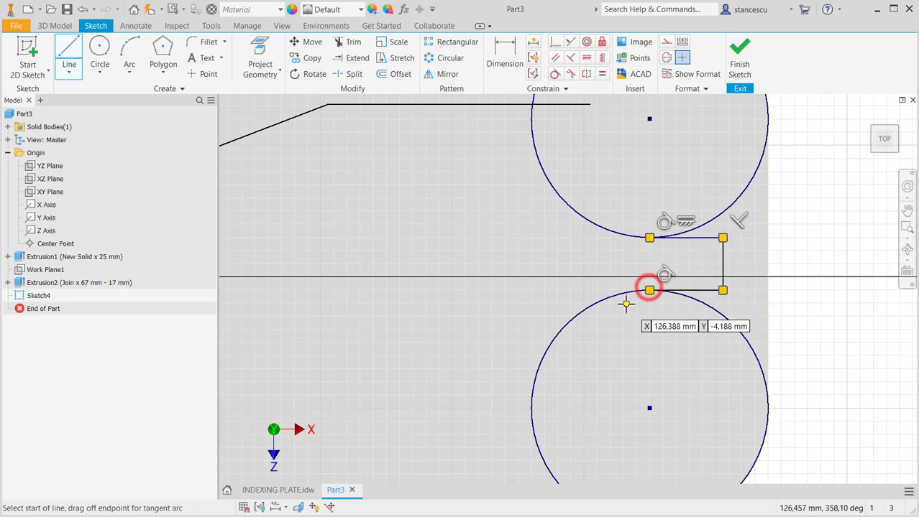
# Draw a horizontal line from the Ø76 circle to the lower right circle.
pyautogui.scroll(-2, 626, 304)
pyautogui.moveTo(620, 322); pyautogui.dragTo(778, 245, button='middle')
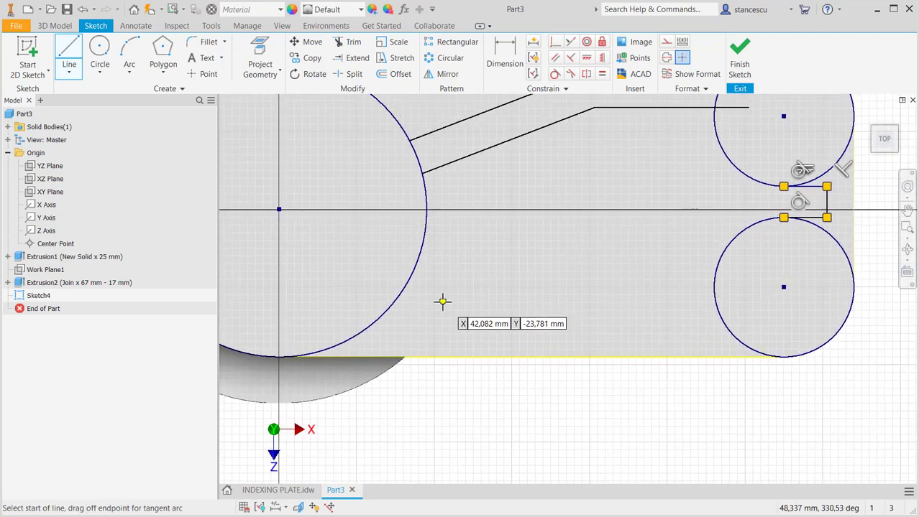
pyautogui.click(384, 314)
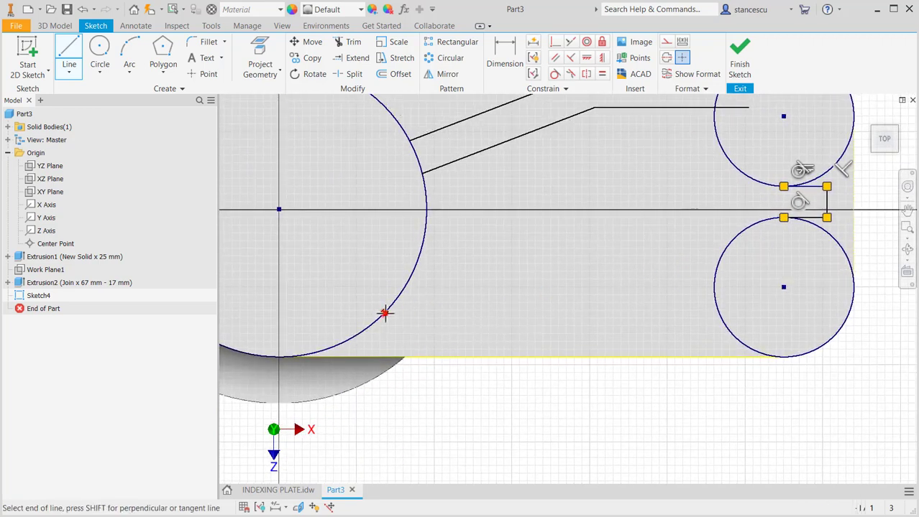
pyautogui.click(718, 314)
pyautogui.press('Escape')
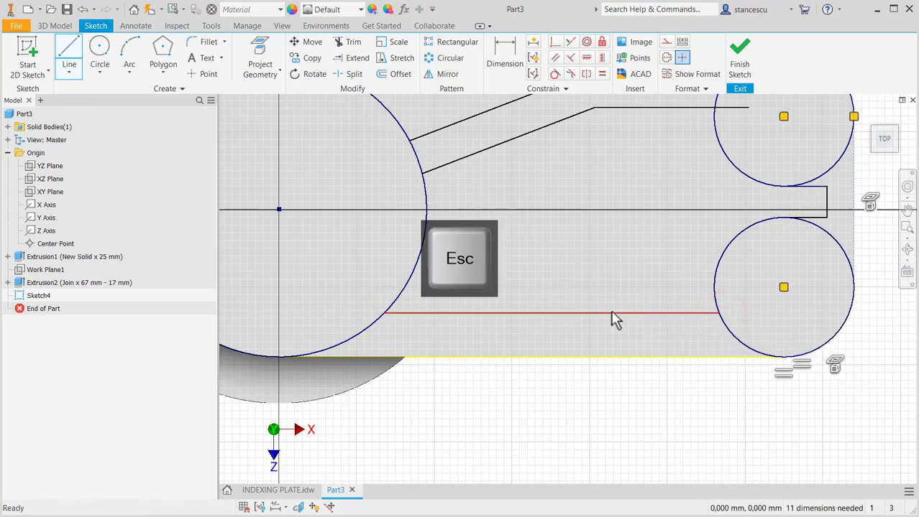
# Dimension the new horizontal line 8 mm from the bottom edge.
pyautogui.click(503, 57)
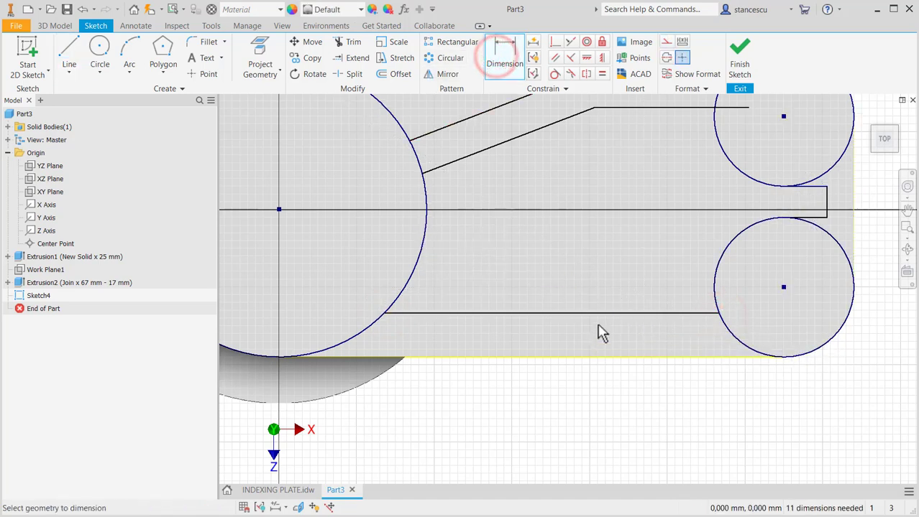
pyautogui.click(609, 312)
pyautogui.click(608, 357)
pyautogui.click(607, 352)
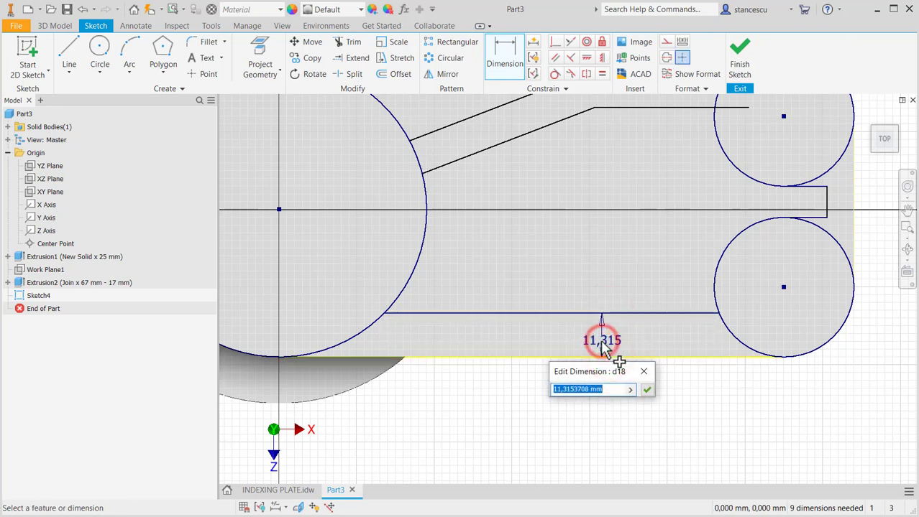
pyautogui.press('Return')
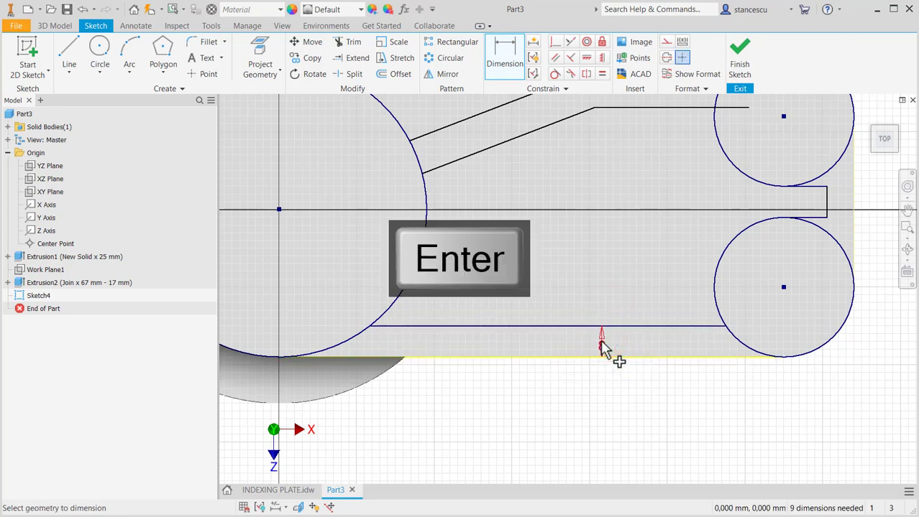
# Trim the line end overhanging inside the upper circle.
pyautogui.scroll(-3, 630, 262)
pyautogui.moveTo(632, 263); pyautogui.dragTo(634, 360, button='middle')
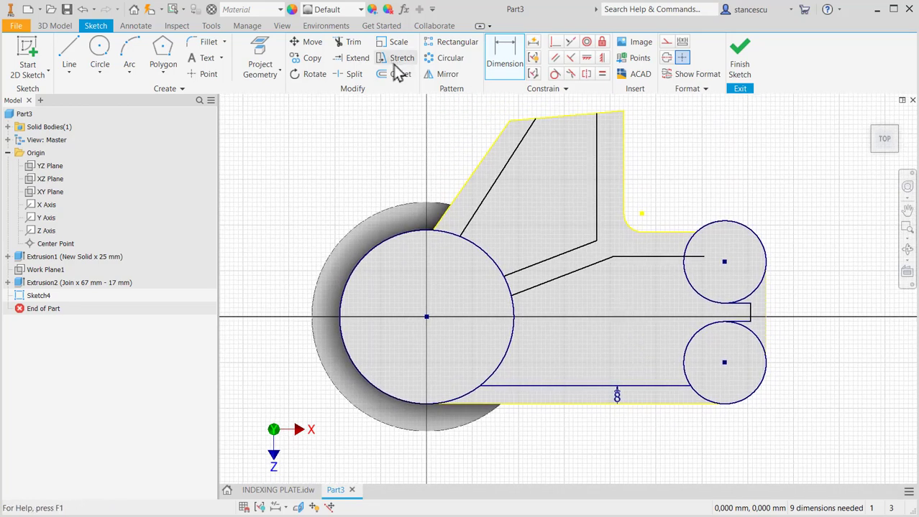
pyautogui.click(344, 42)
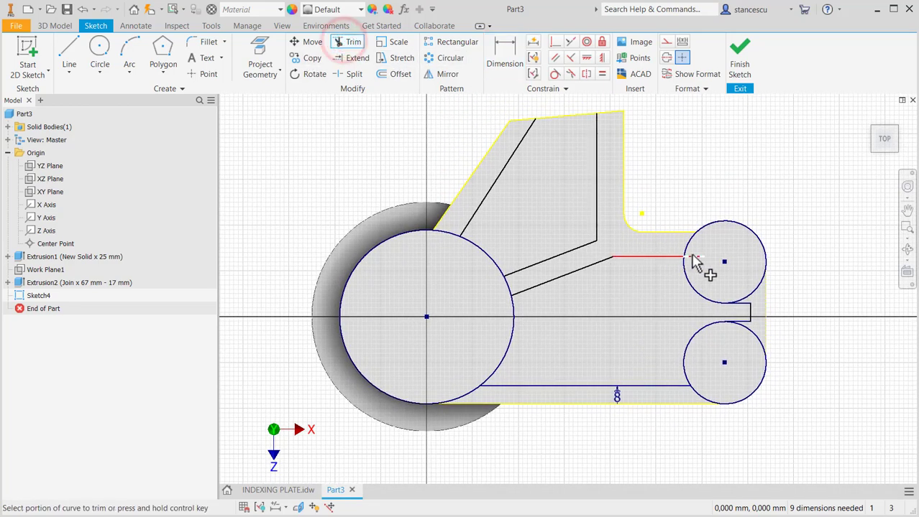
pyautogui.click(694, 257)
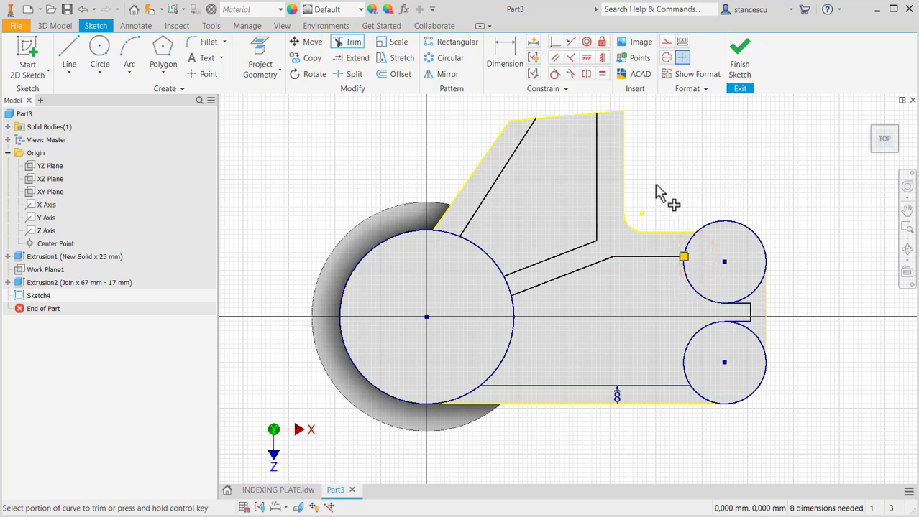
pyautogui.press('Escape')
# Dimension the upper horizontal line and inner vertical line each 8 mm from the outer edges.
pyautogui.click(505, 45)
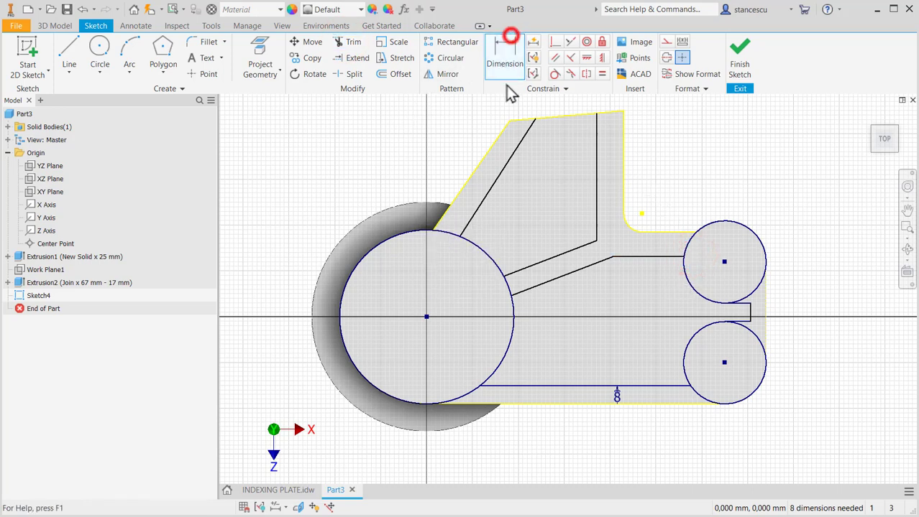
pyautogui.click(649, 231)
pyautogui.click(652, 256)
pyautogui.click(663, 197)
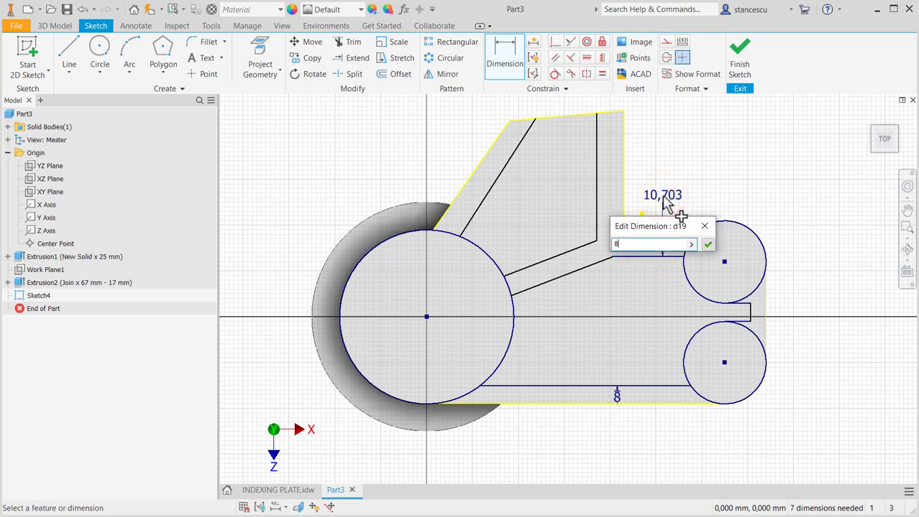
pyautogui.press('Return')
pyautogui.moveTo(664, 181); pyautogui.dragTo(671, 248, button='middle')
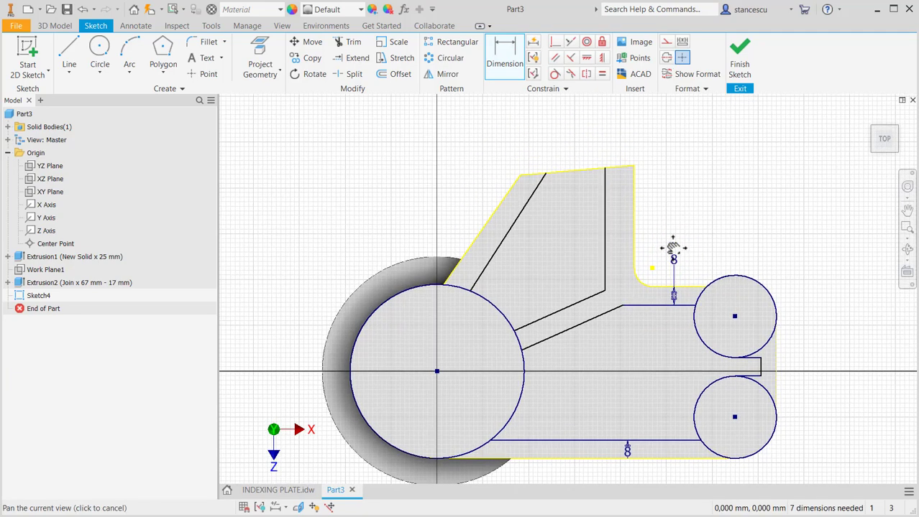
pyautogui.click(604, 236)
pyautogui.click(631, 239)
pyautogui.click(661, 225)
pyautogui.write('8')
pyautogui.press('Return')
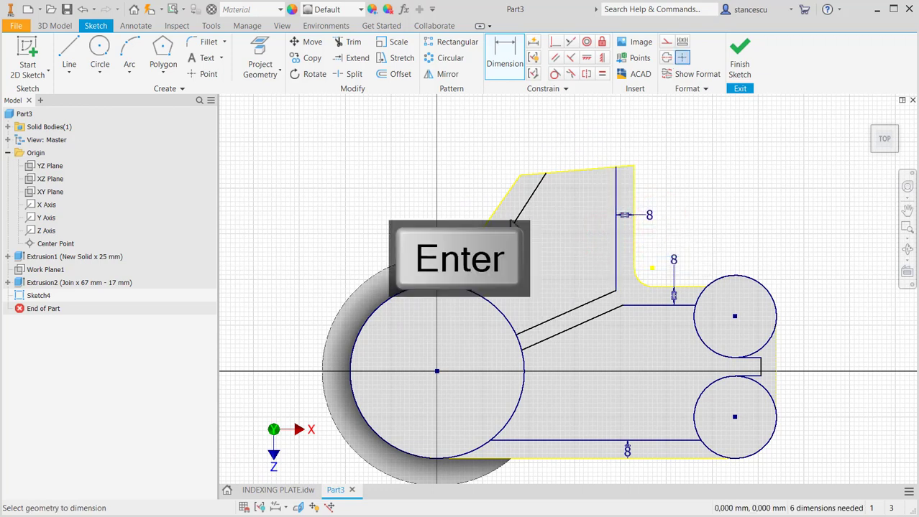
pyautogui.click(512, 227)
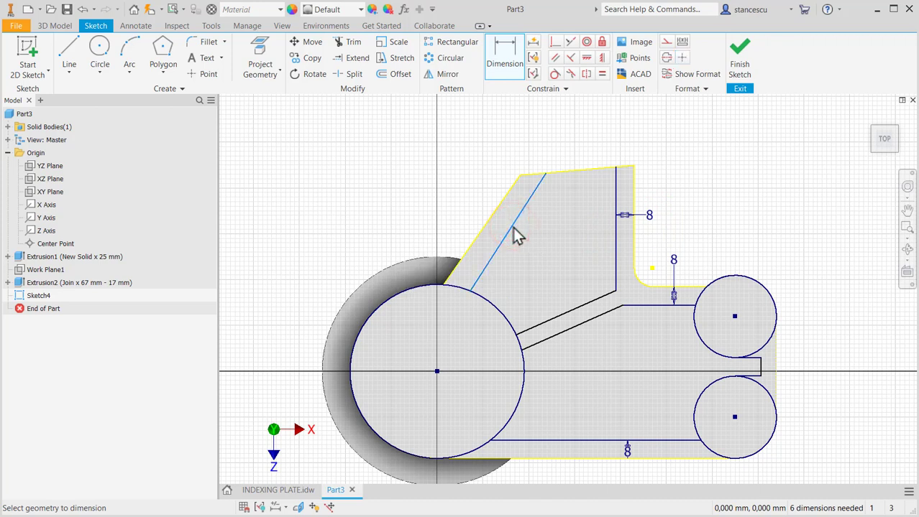
# Make the inner diagonal line parallel to the outer slanted edge.
pyautogui.press('Escape')
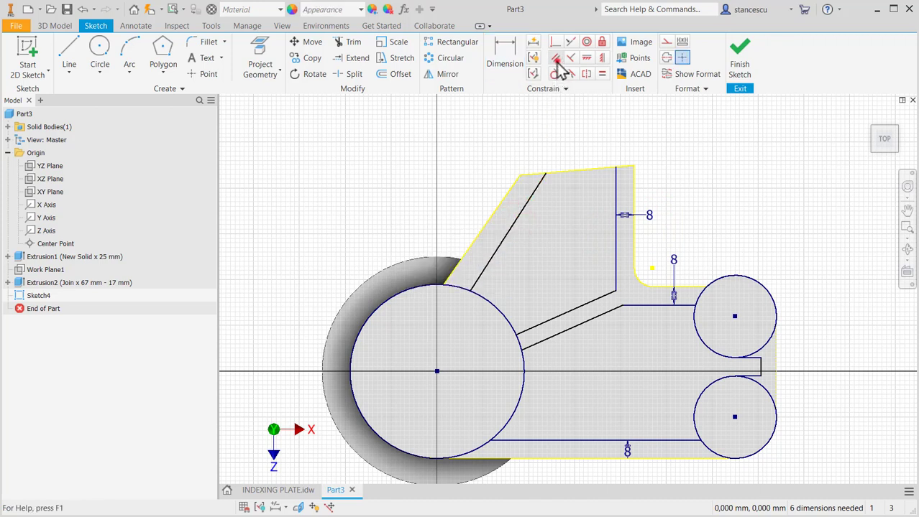
pyautogui.click(556, 57)
pyautogui.click(518, 212)
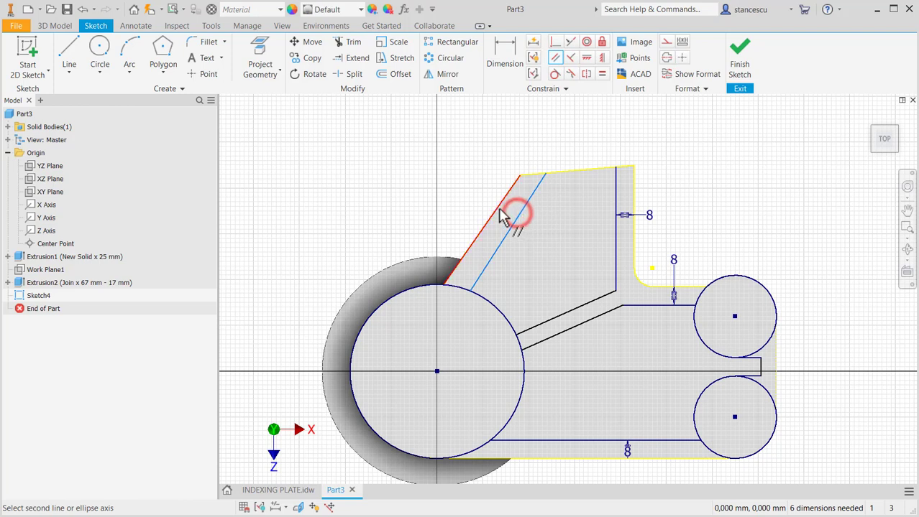
pyautogui.click(496, 208)
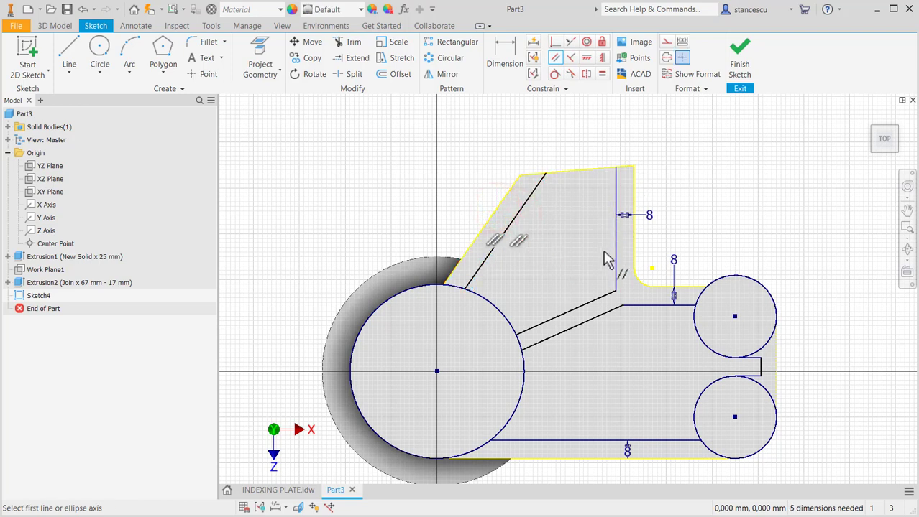
# Dimension the diagonal wall offset and the slanted slot width at 8 mm each.
pyautogui.click(507, 52)
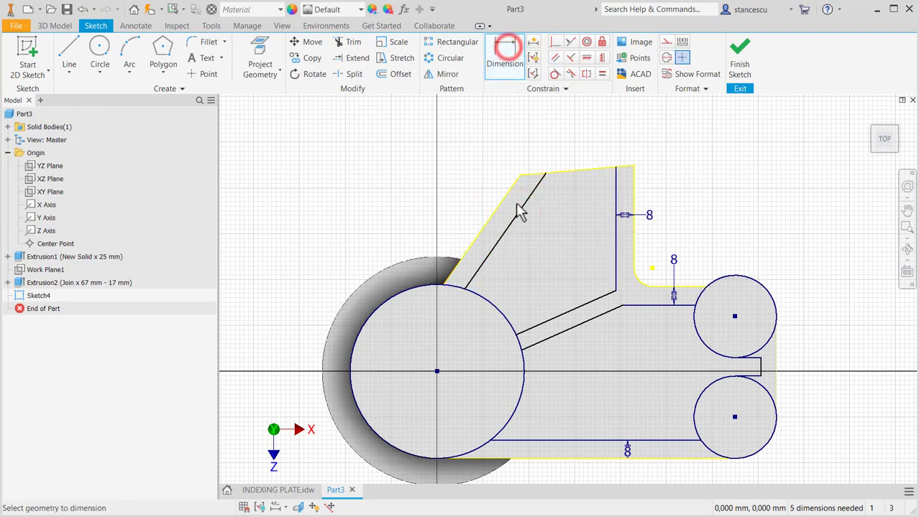
pyautogui.click(514, 214)
pyautogui.click(498, 205)
pyautogui.click(455, 196)
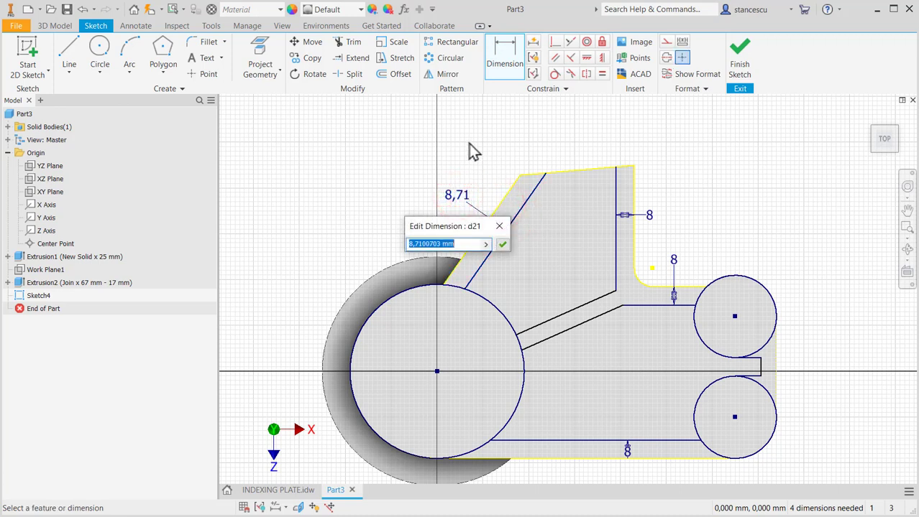
pyautogui.click(502, 245)
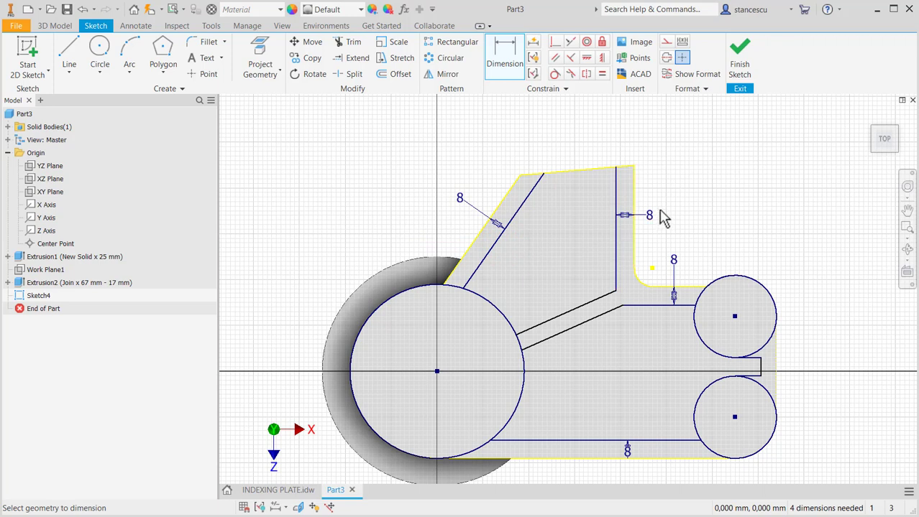
pyautogui.click(579, 325)
pyautogui.click(558, 289)
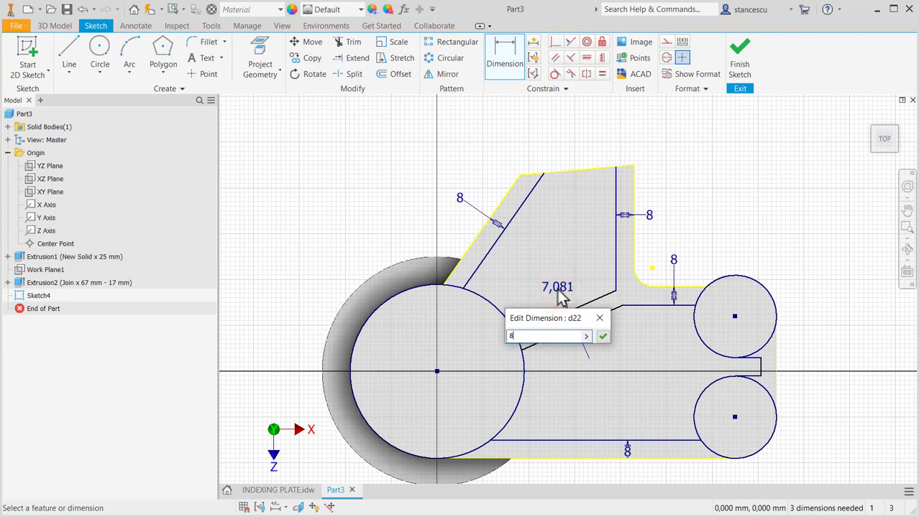
pyautogui.write('8')
pyautogui.press('Return')
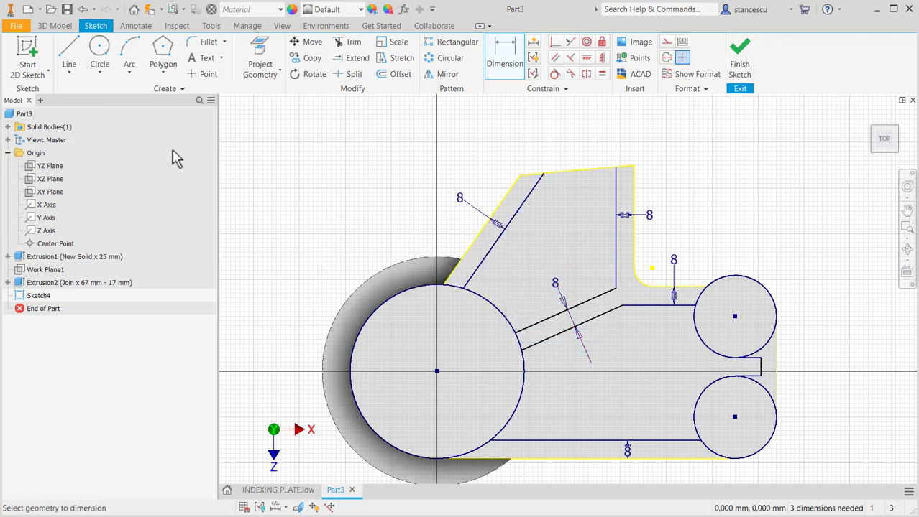
# Draw a construction line from the sketch origin to near the fillet corner.
pyautogui.click(70, 56)
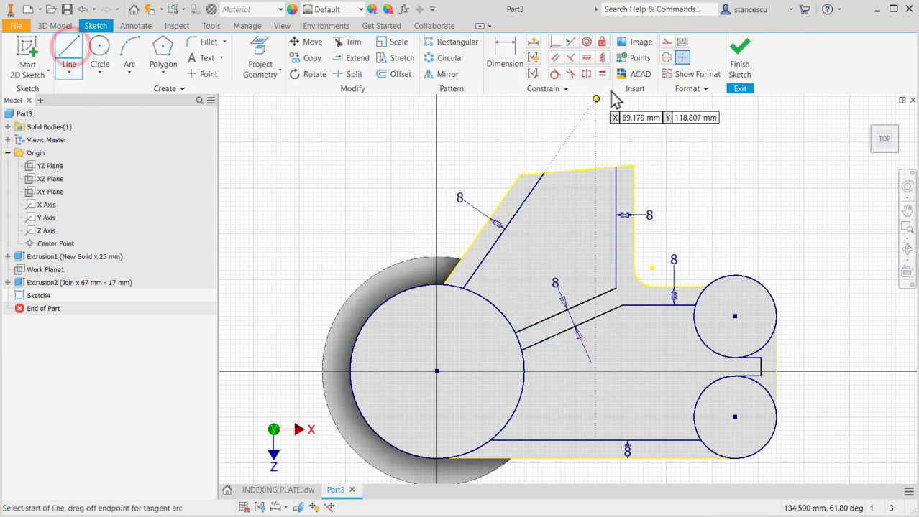
pyautogui.click(666, 42)
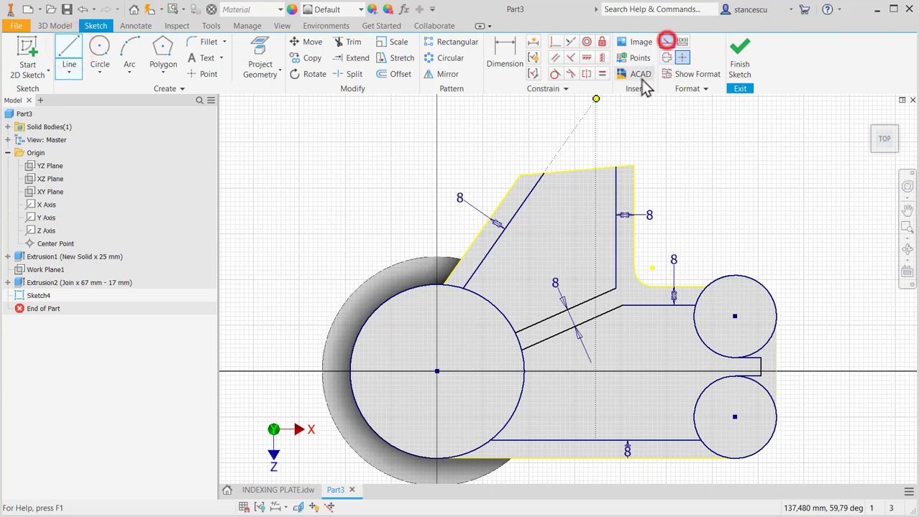
pyautogui.click(437, 371)
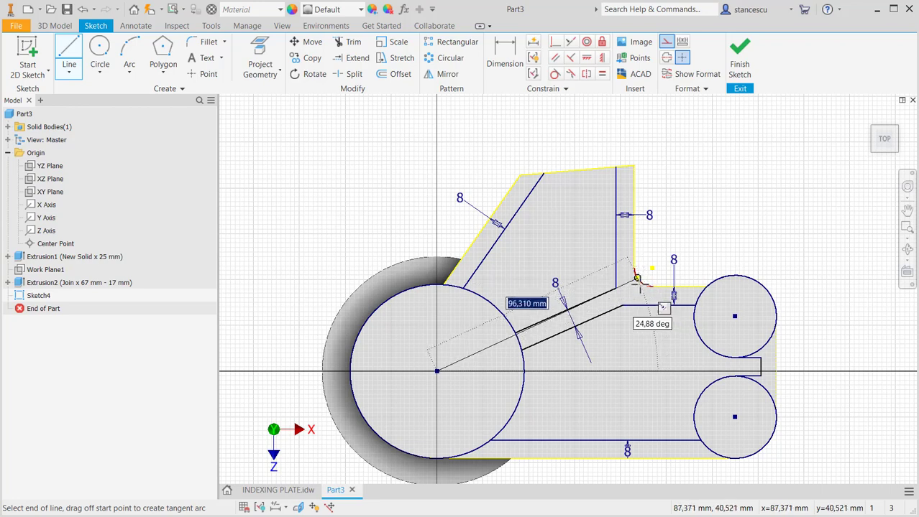
pyautogui.scroll(3, 651, 288)
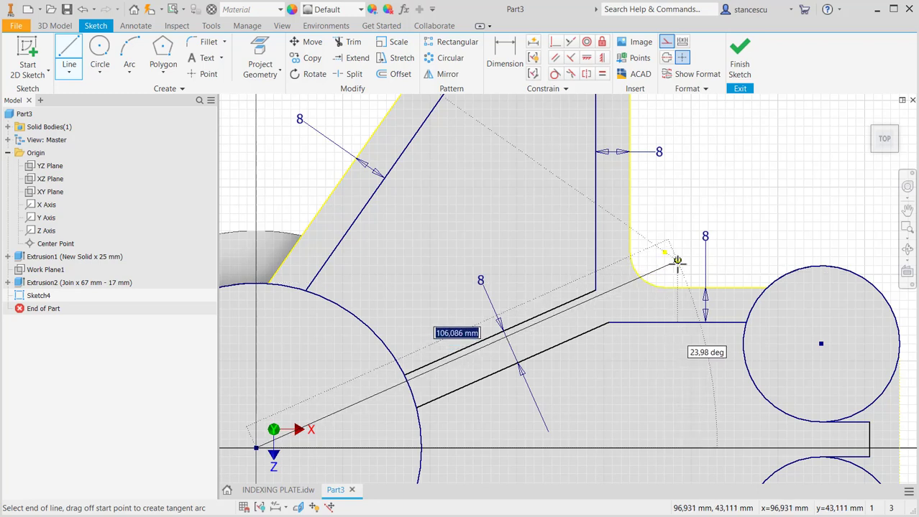
pyautogui.click(670, 242)
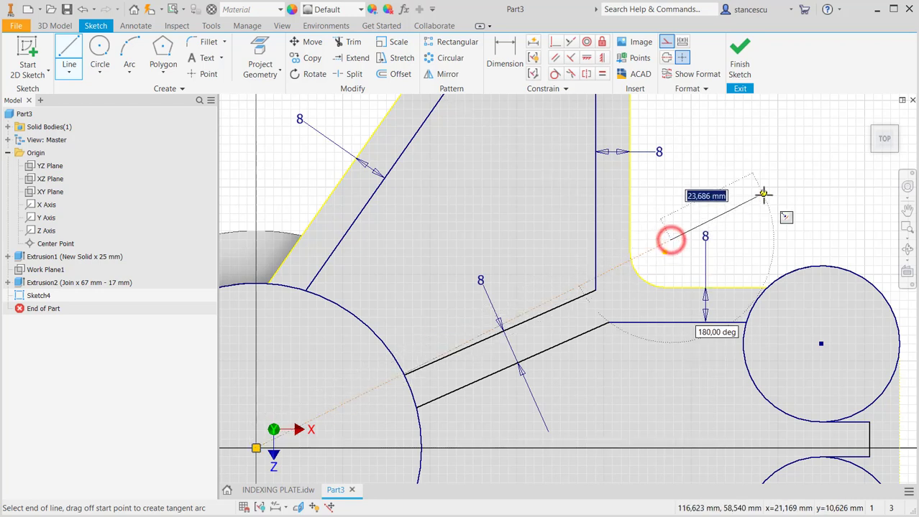
pyautogui.press('Escape')
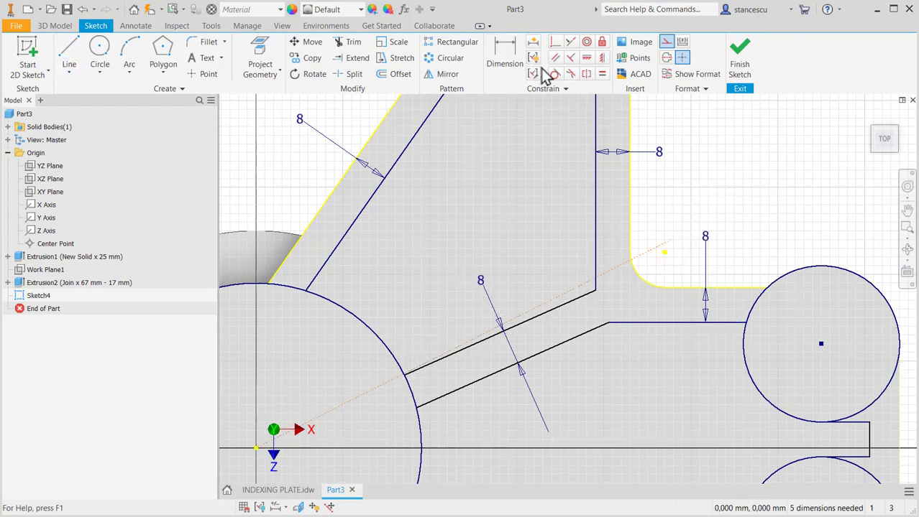
# Set a 20° angle between the horizontal slot edge and the construction line.
pyautogui.click(503, 49)
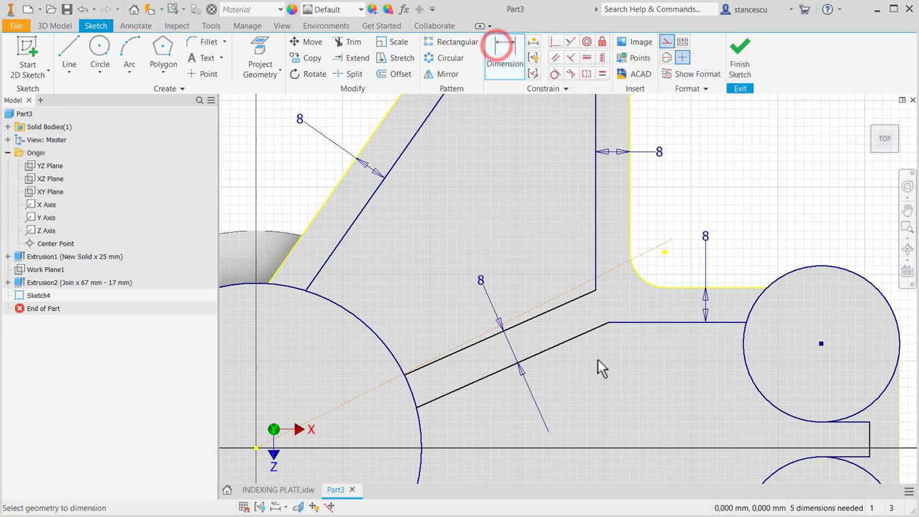
pyautogui.click(652, 322)
pyautogui.click(654, 246)
pyautogui.click(642, 310)
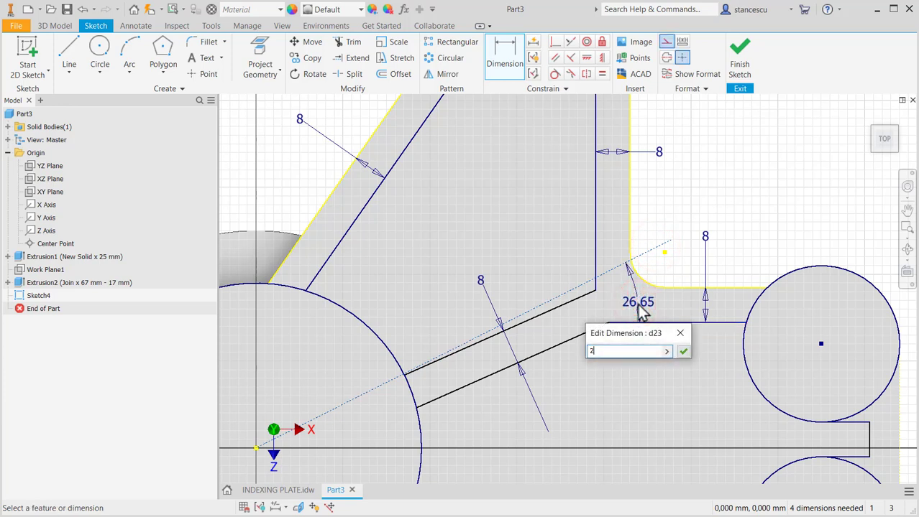
pyautogui.press('Return')
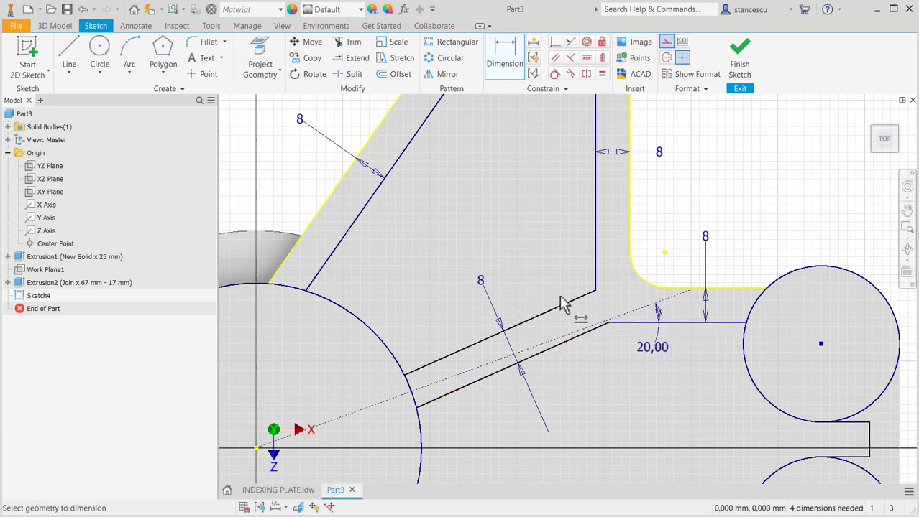
# Constrain the upper and lower slanted slot lines symmetric about the 20° construction line.
pyautogui.click(585, 74)
pyautogui.click(538, 316)
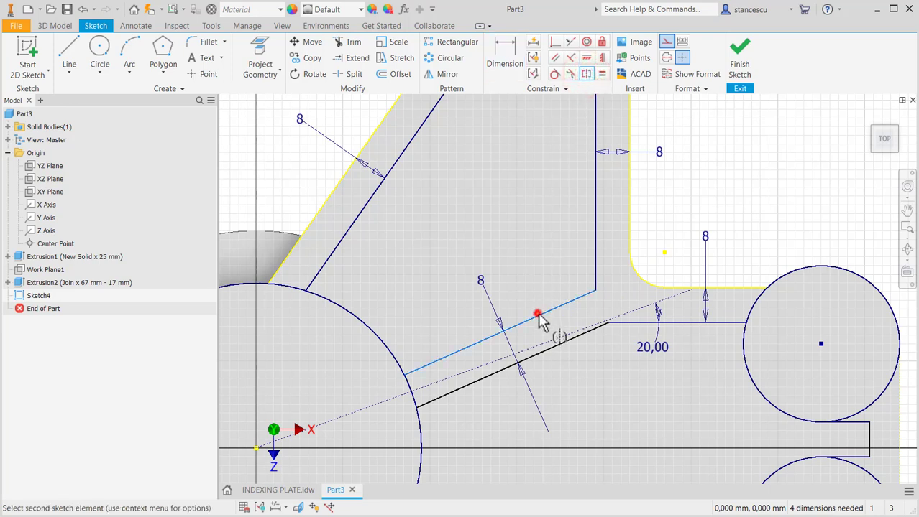
pyautogui.click(547, 352)
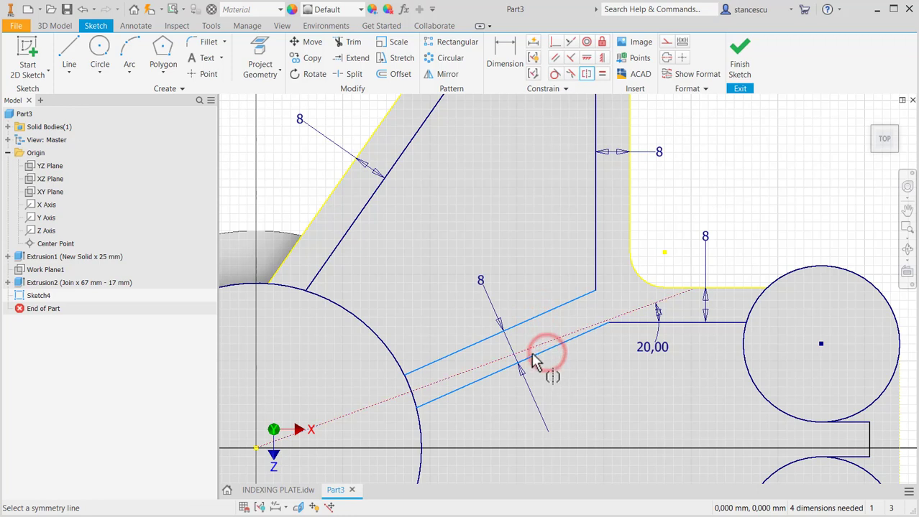
pyautogui.click(531, 349)
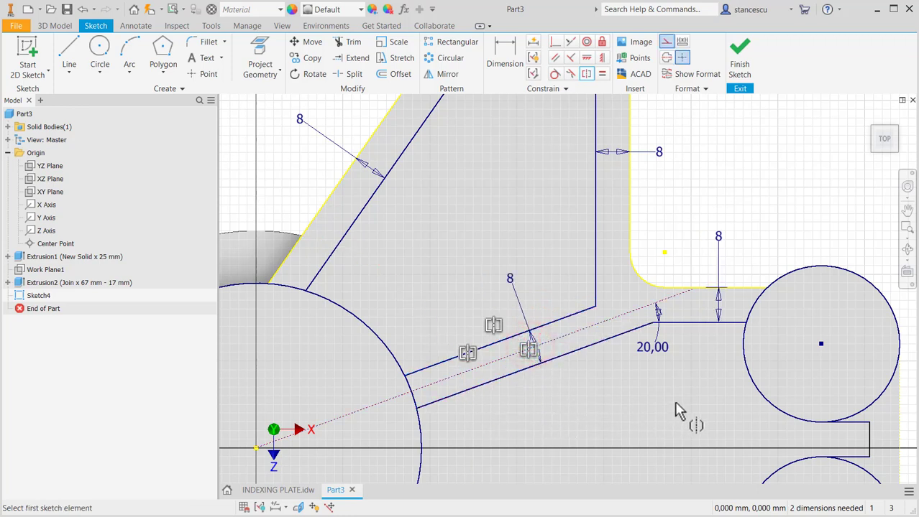
pyautogui.press('Escape')
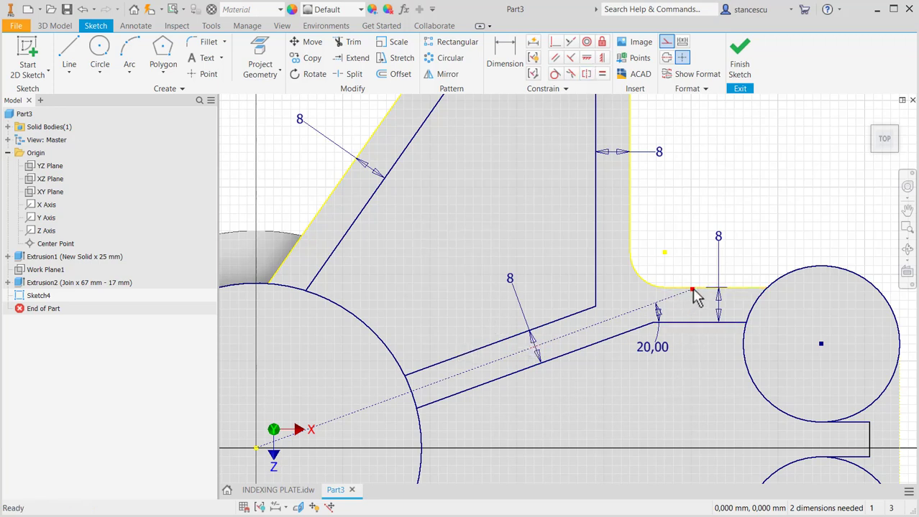
pyautogui.scroll(-3, 690, 301)
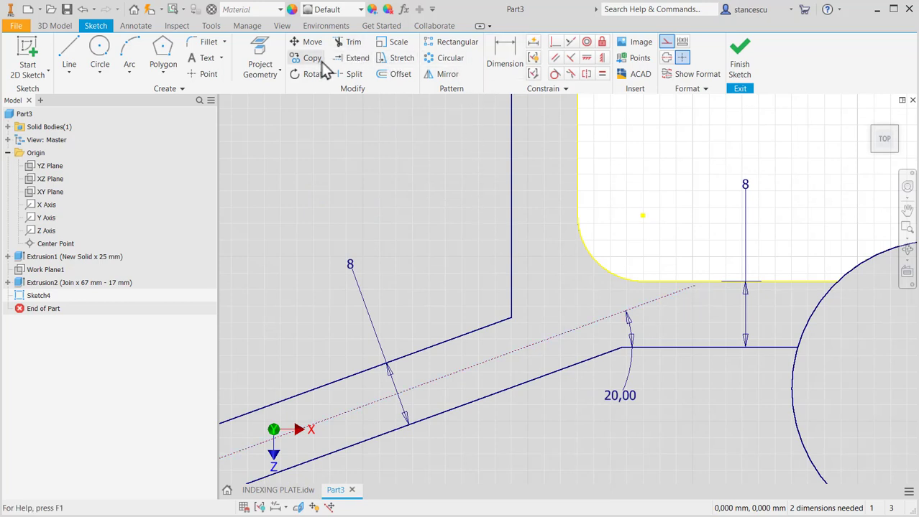
# Extend the construction line to the corner point.
pyautogui.click(351, 58)
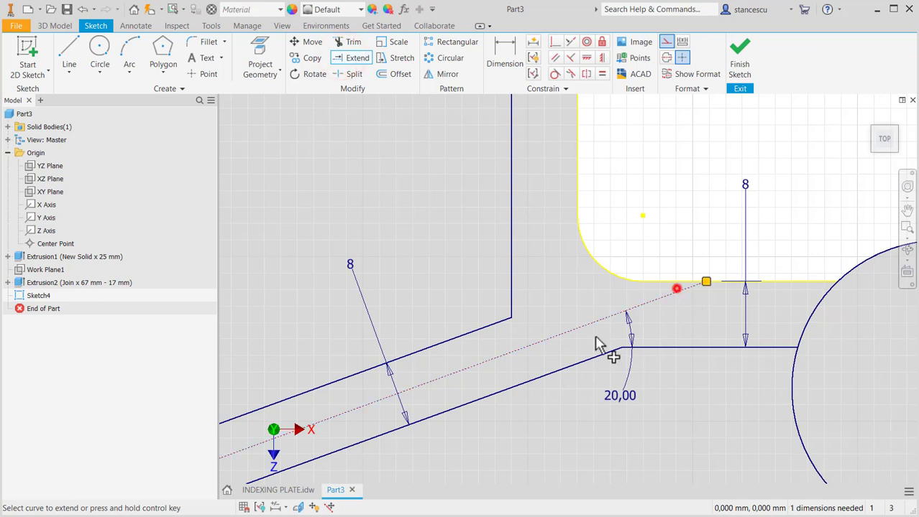
pyautogui.click(676, 290)
pyautogui.scroll(2, 703, 322)
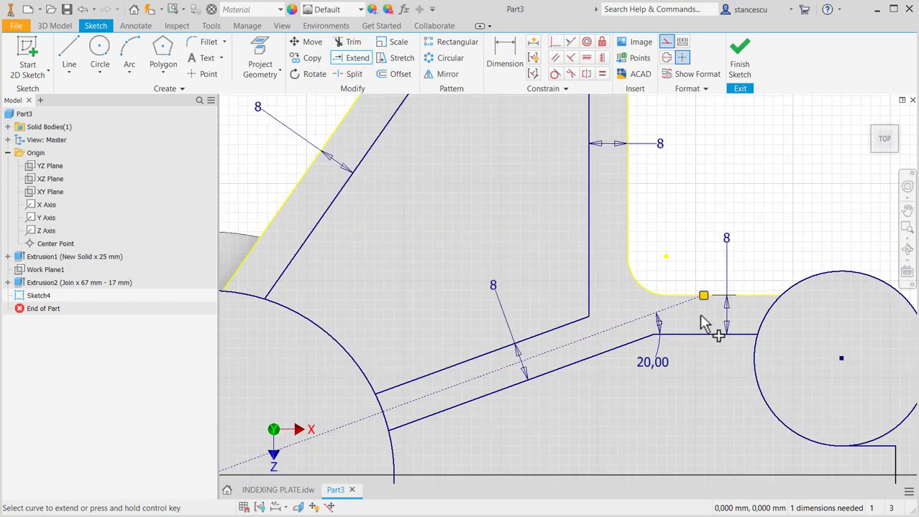
pyautogui.scroll(1, 707, 309)
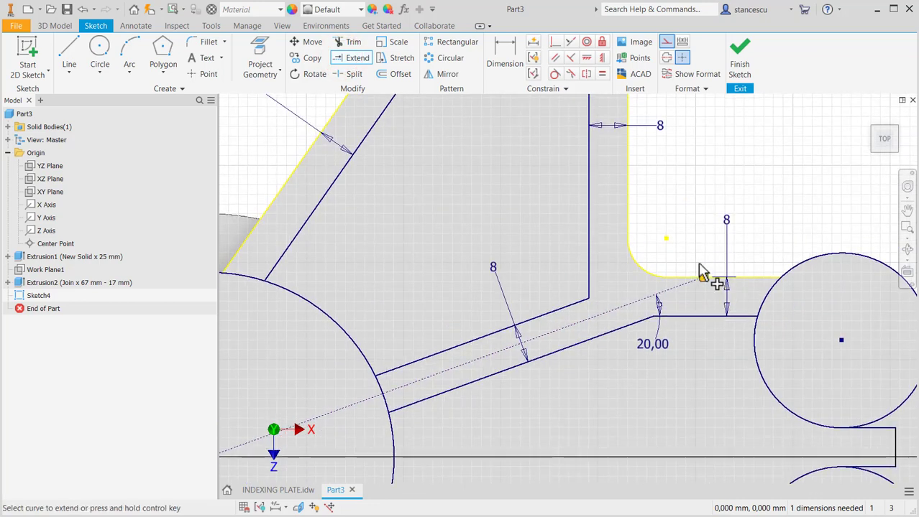
pyautogui.scroll(2, 702, 274)
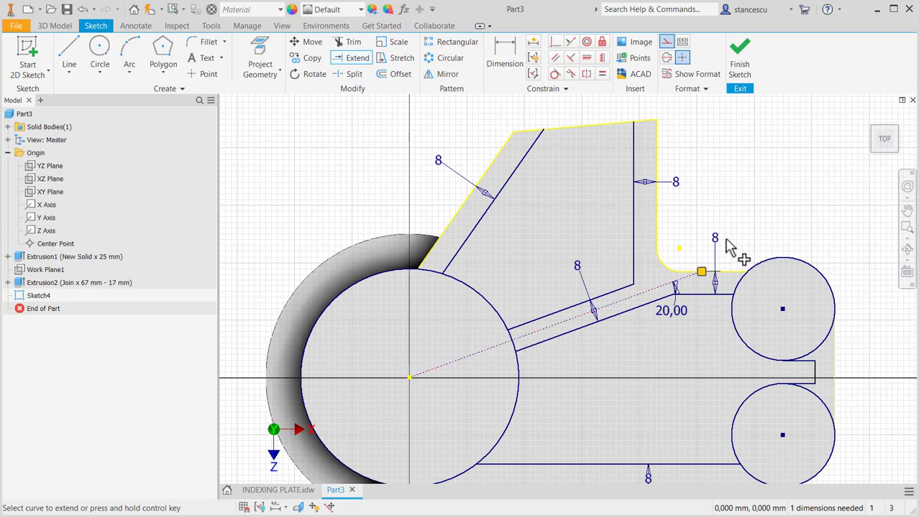
pyautogui.scroll(2, 726, 237)
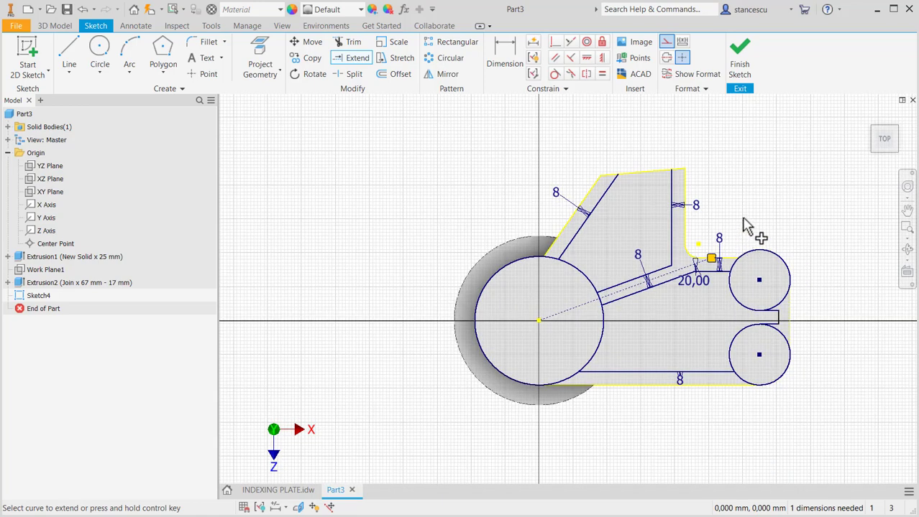
pyautogui.press('Escape')
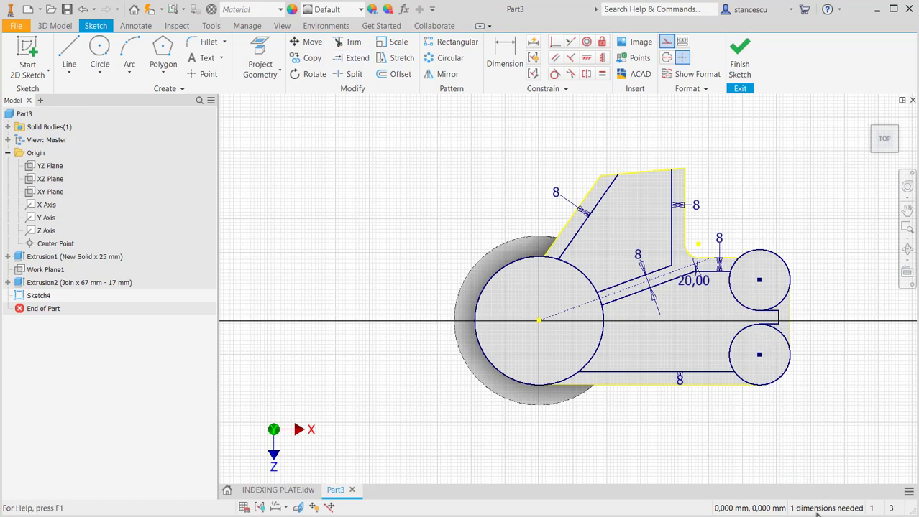
pyautogui.scroll(3, 808, 332)
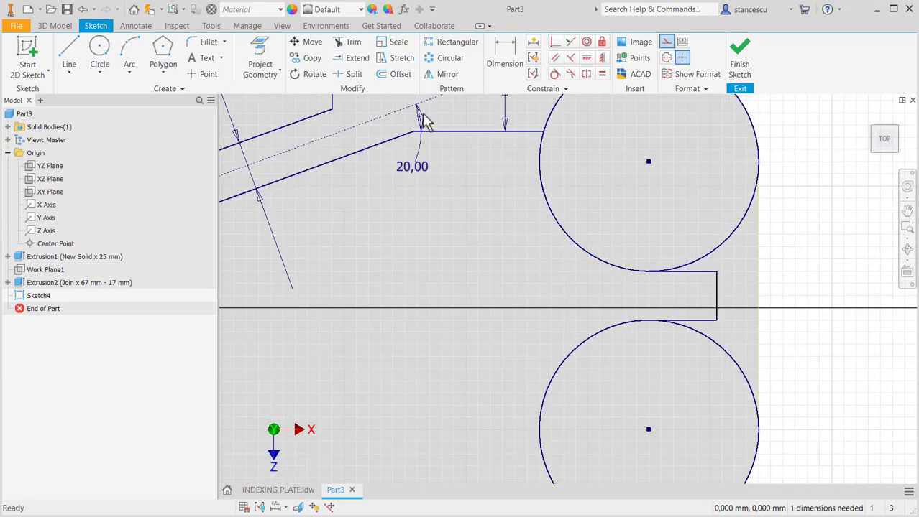
# Dimension the notch's vertical line at 8 mm, fully constraining Sketch4.
pyautogui.click(503, 54)
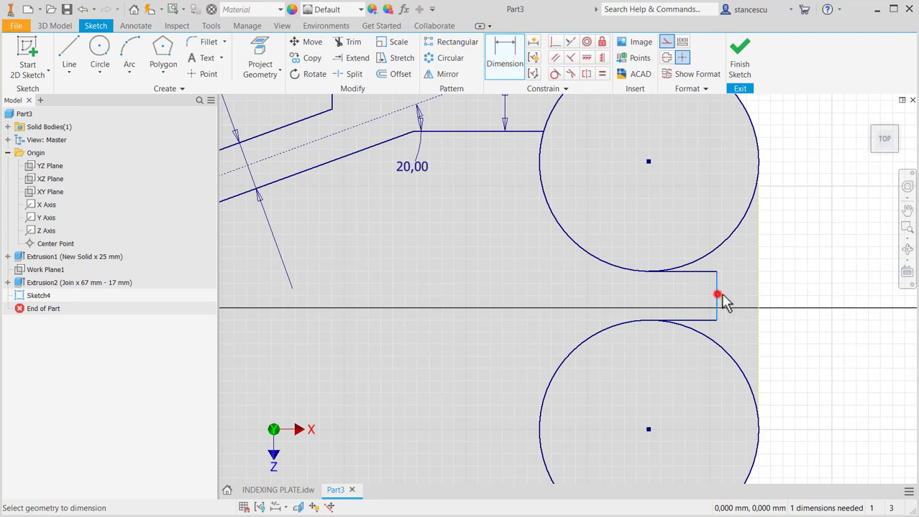
pyautogui.click(717, 295)
pyautogui.click(814, 280)
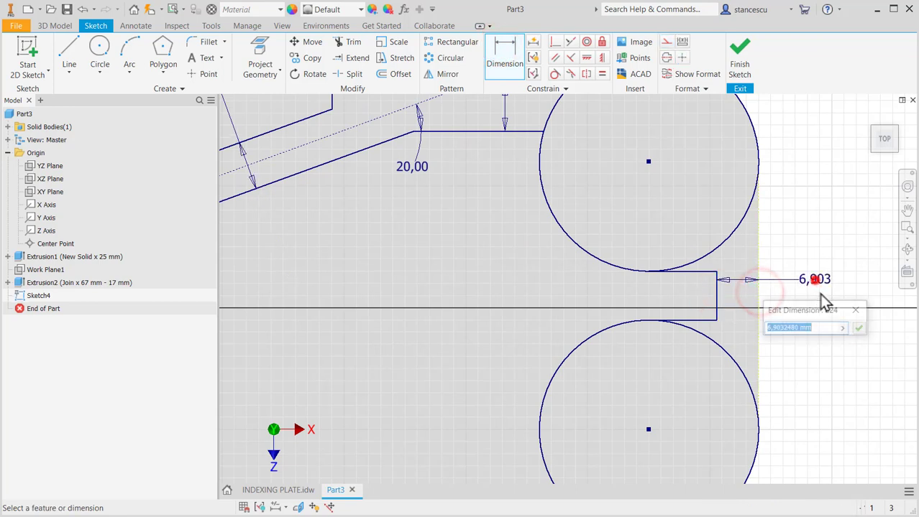
pyautogui.press('Return')
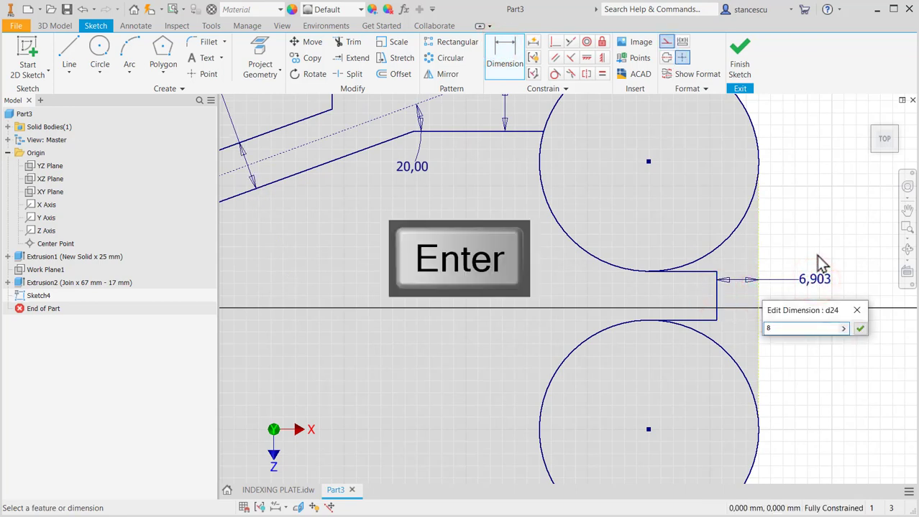
pyautogui.scroll(-3, 500, 300)
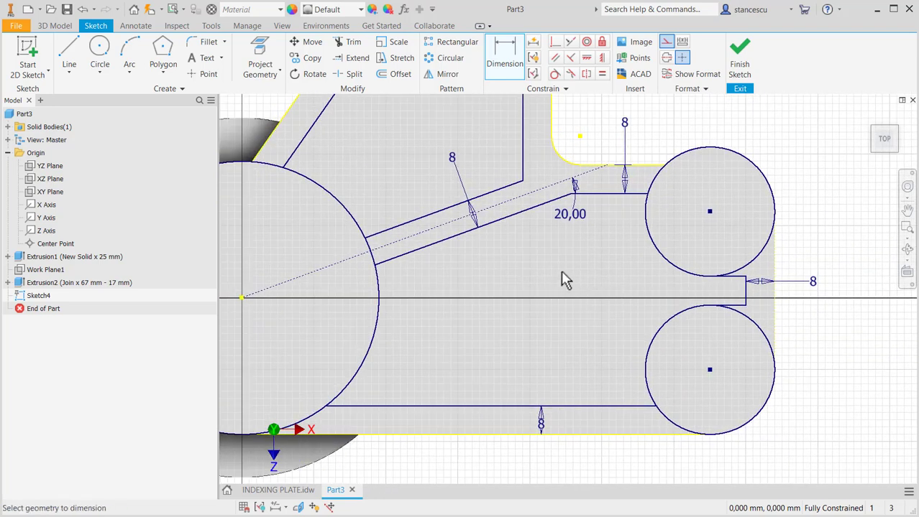
# Split both small circles and the large circle at every point where pocket lines cross them.
pyautogui.click(352, 74)
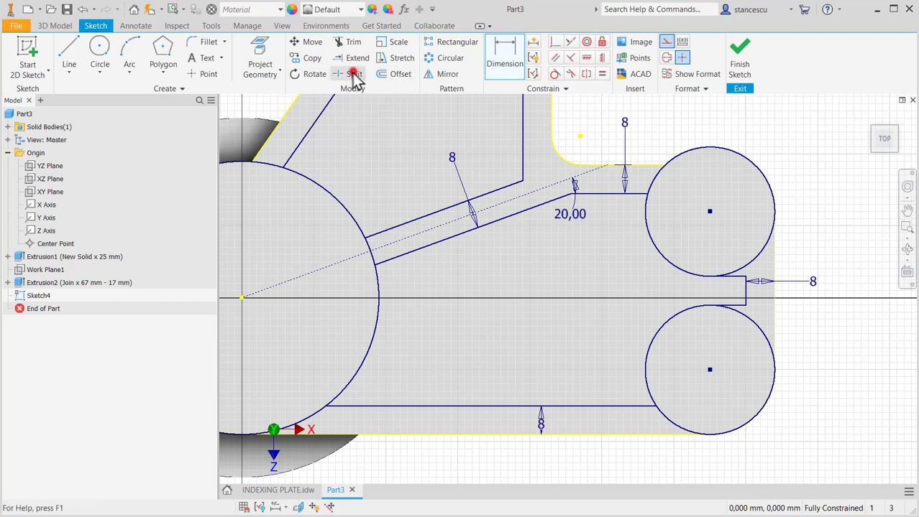
pyautogui.click(649, 211)
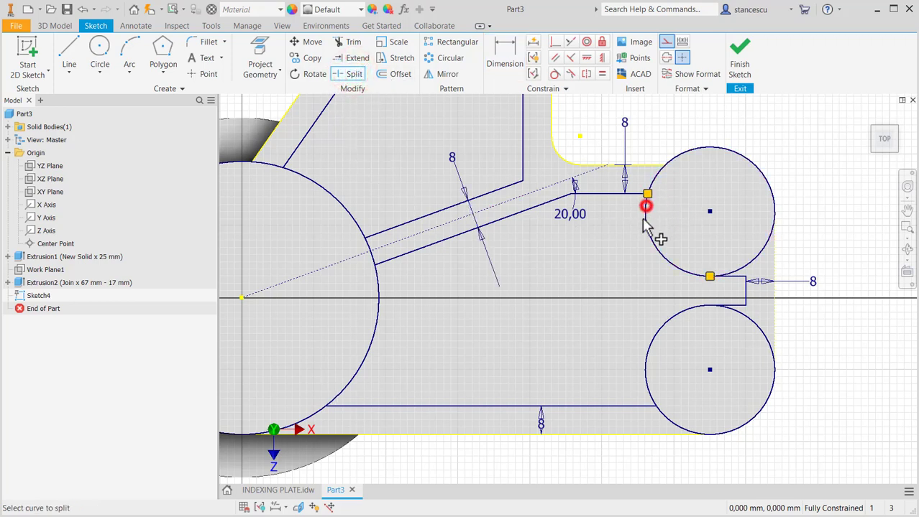
pyautogui.click(663, 329)
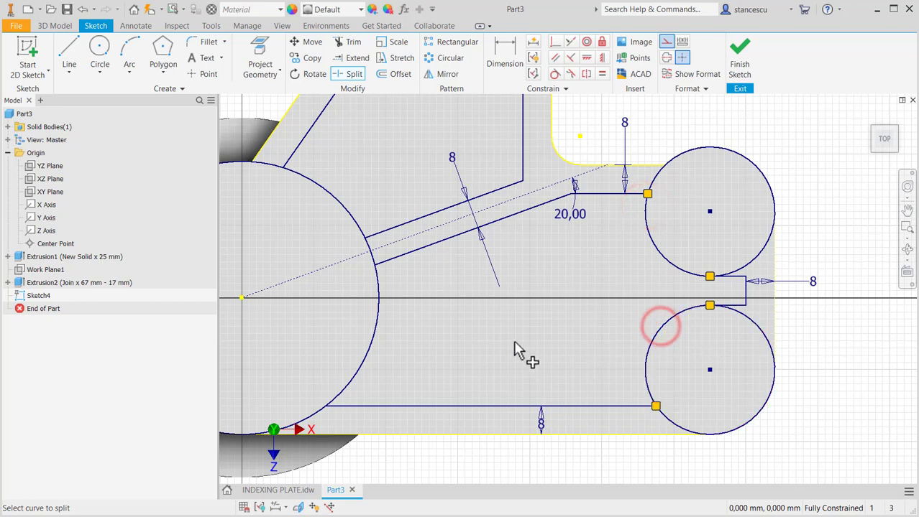
pyautogui.moveTo(442, 352); pyautogui.dragTo(582, 339, button='middle')
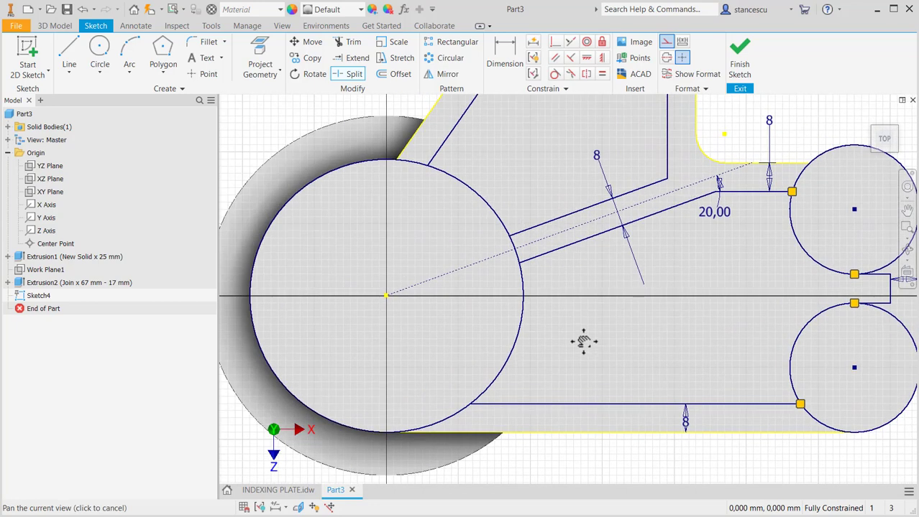
pyautogui.click(508, 359)
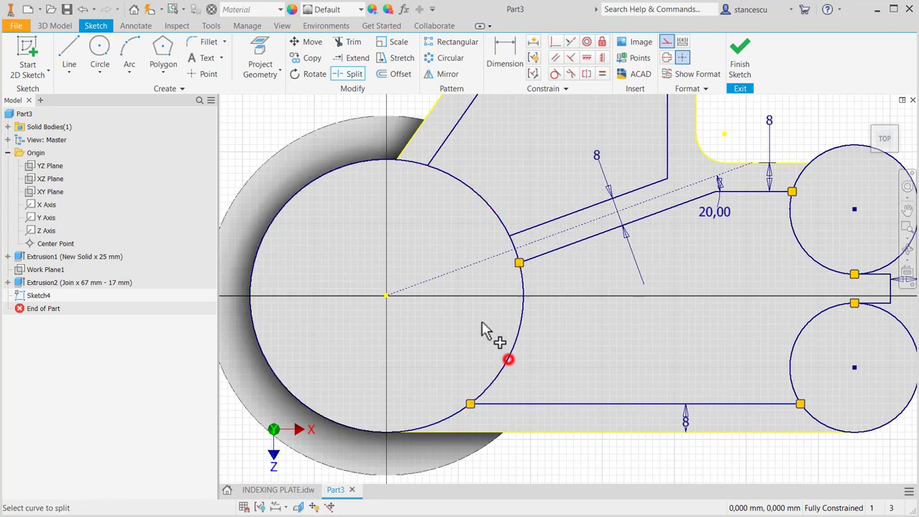
pyautogui.click(491, 207)
pyautogui.click(454, 176)
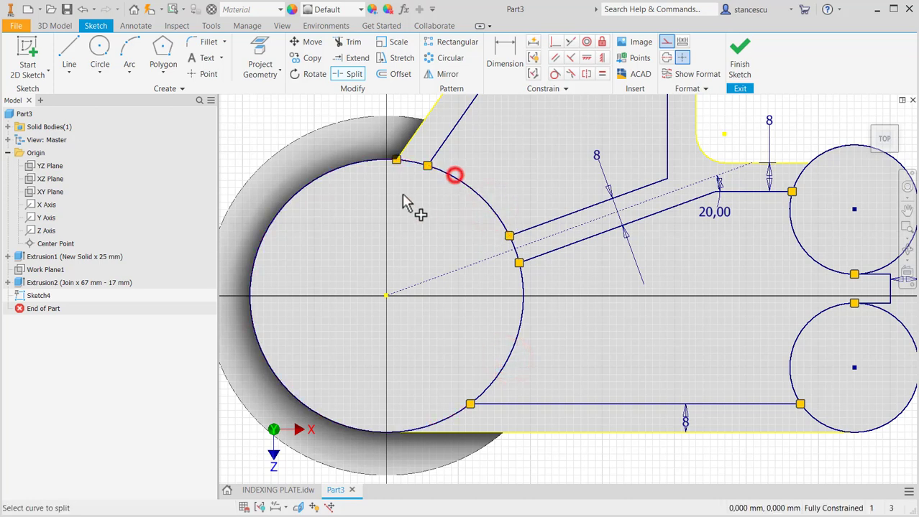
pyautogui.click(368, 164)
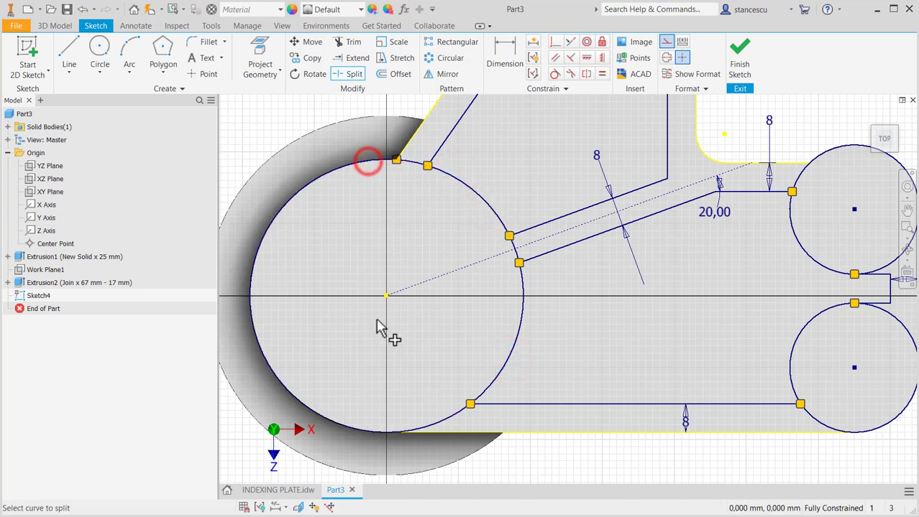
pyautogui.scroll(-3, 602, 388)
pyautogui.moveTo(602, 381)
pyautogui.mouseDown(button='middle')
pyautogui.moveTo(538, 378)
pyautogui.moveTo(517, 435)
pyautogui.mouseUp(button='middle')
pyautogui.press('Escape')
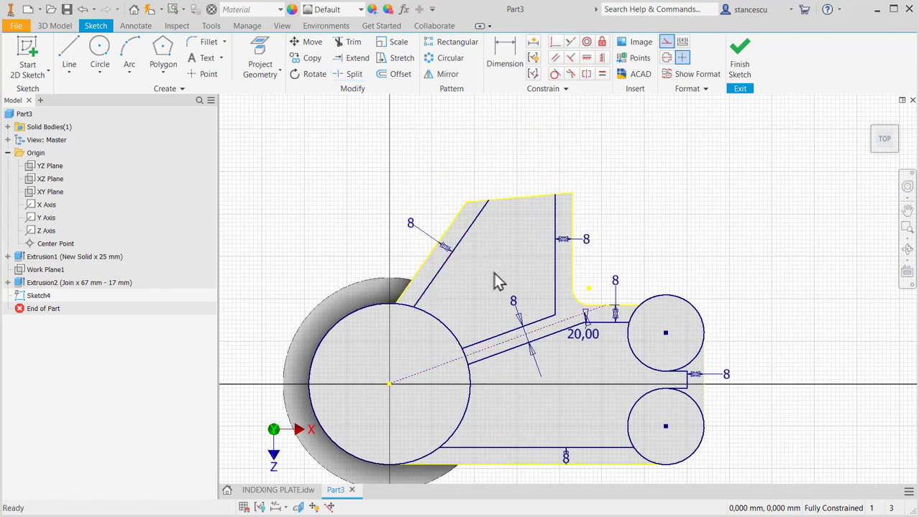
# Convert the large circle's top and left arcs and both small right circles to construction geometry.
pyautogui.click(404, 307)
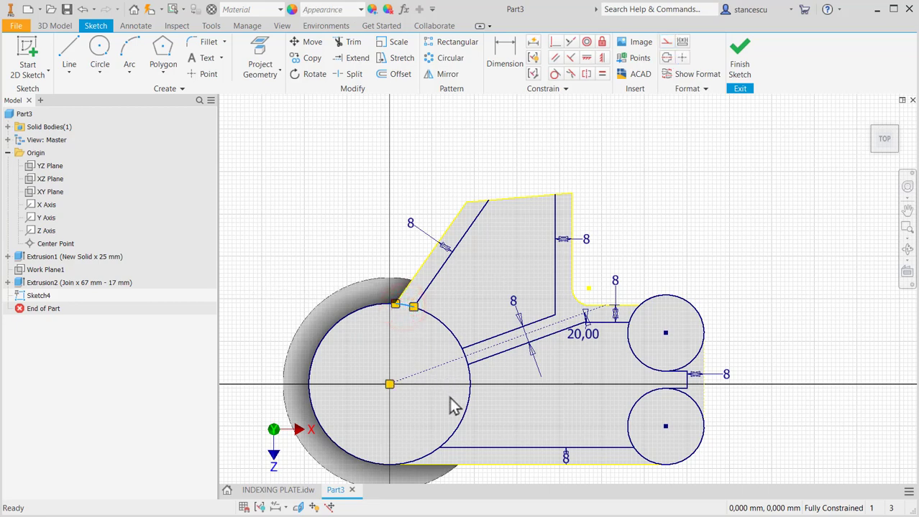
pyautogui.click(427, 459)
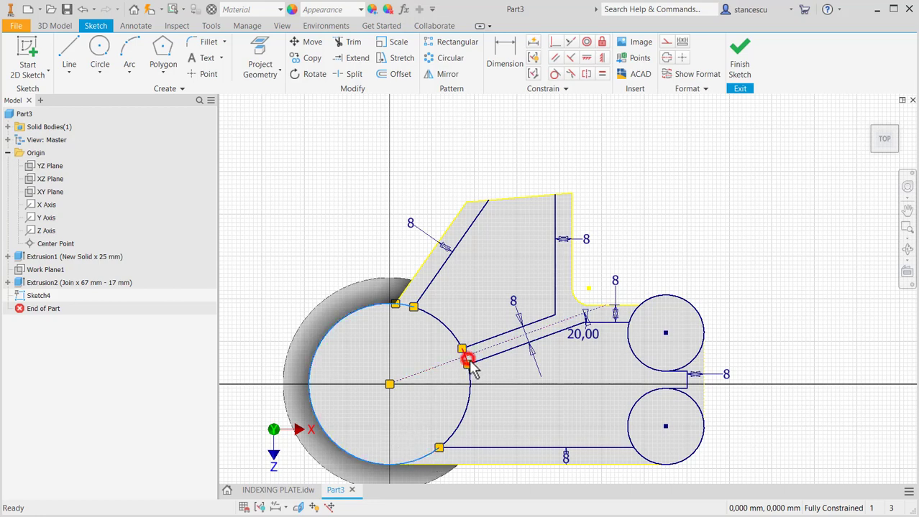
pyautogui.keyDown('ctrl'); pyautogui.click(681, 299); pyautogui.keyUp('ctrl')
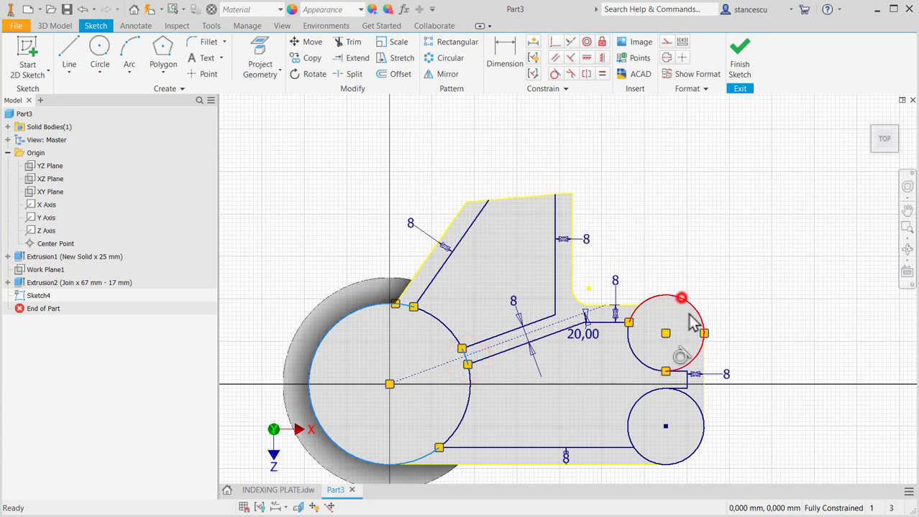
pyautogui.keyDown('ctrl'); pyautogui.click(704, 416); pyautogui.keyUp('ctrl')
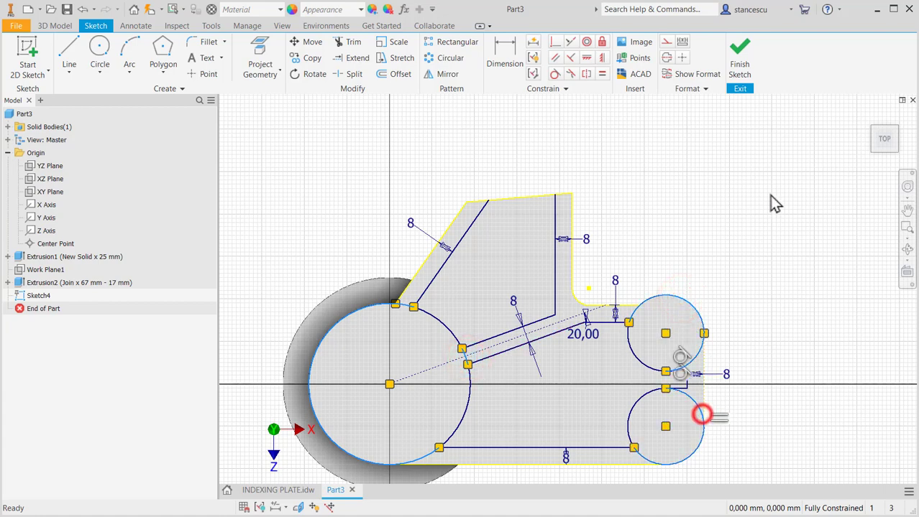
pyautogui.click(666, 41)
pyautogui.click(729, 266)
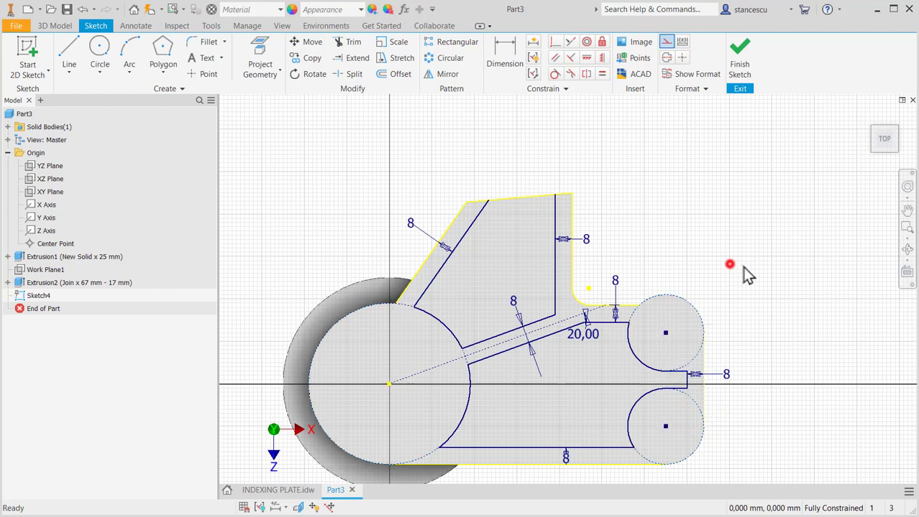
pyautogui.moveTo(737, 253); pyautogui.dragTo(785, 277, button='middle')
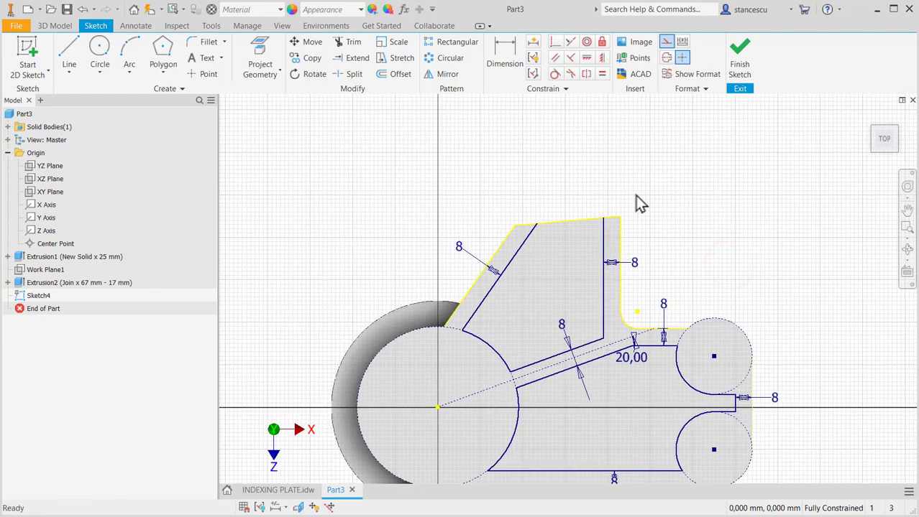
# Draw a normal line along the upper pocket's top edge, then finish Sketch4.
pyautogui.click(69, 50)
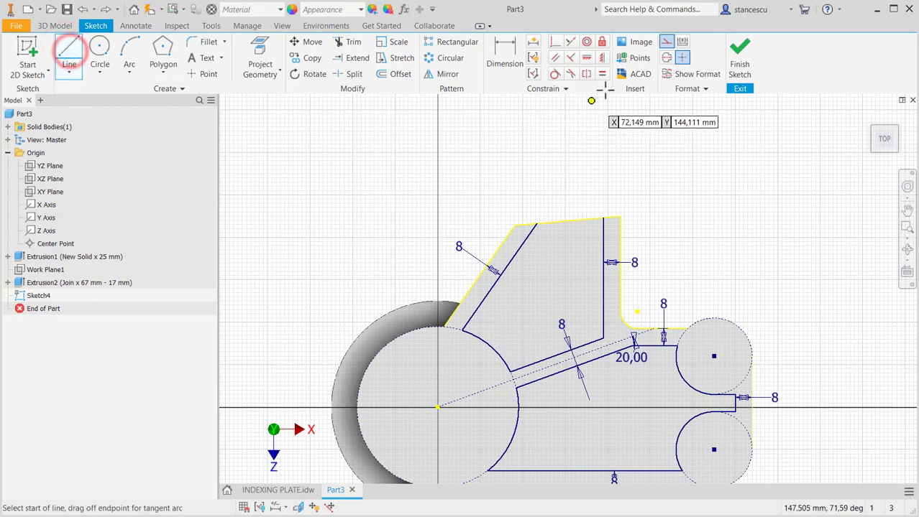
pyautogui.click(666, 41)
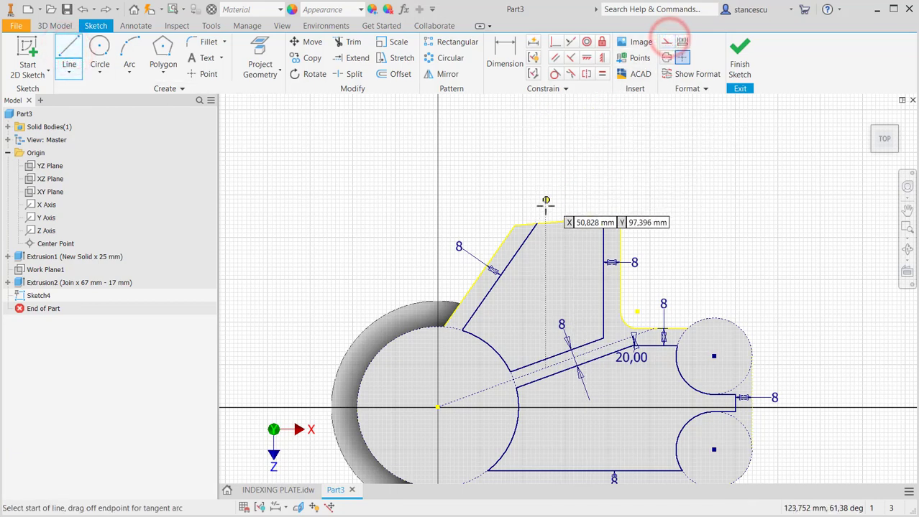
pyautogui.click(534, 225)
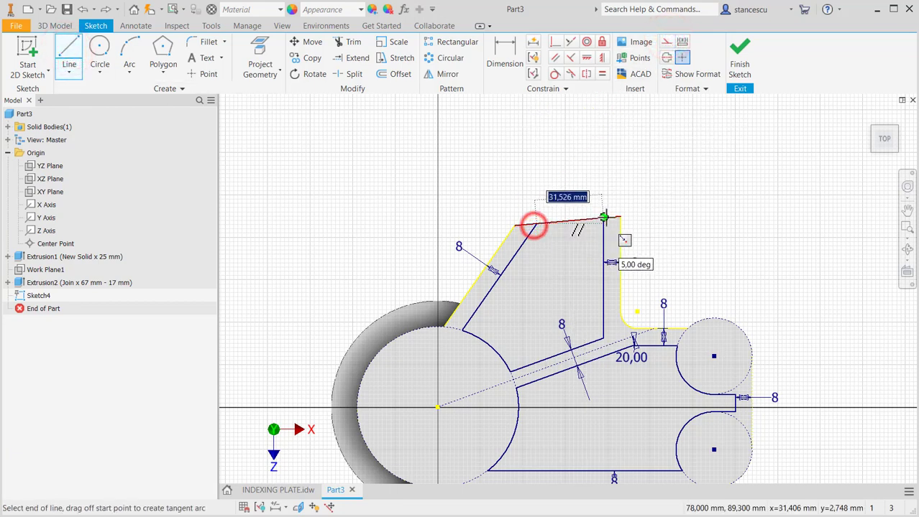
pyautogui.doubleClick(603, 219)
pyautogui.press('Escape')
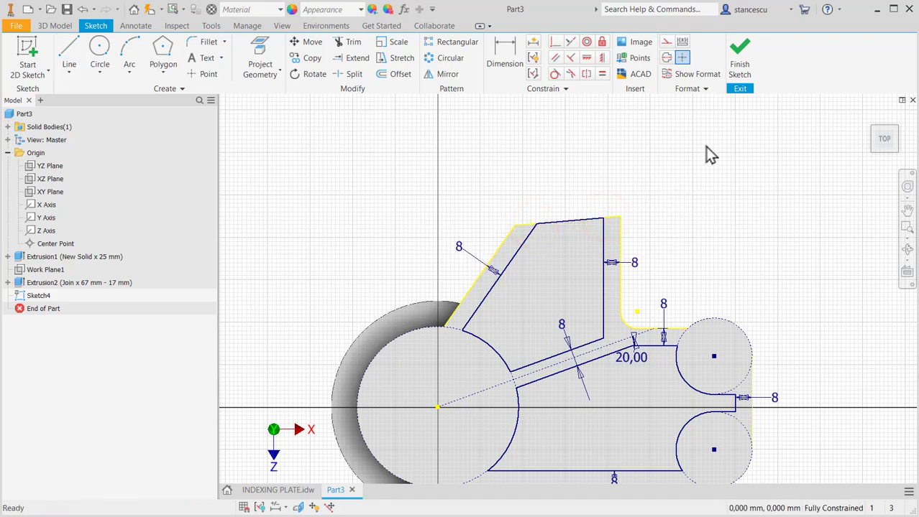
pyautogui.click(737, 59)
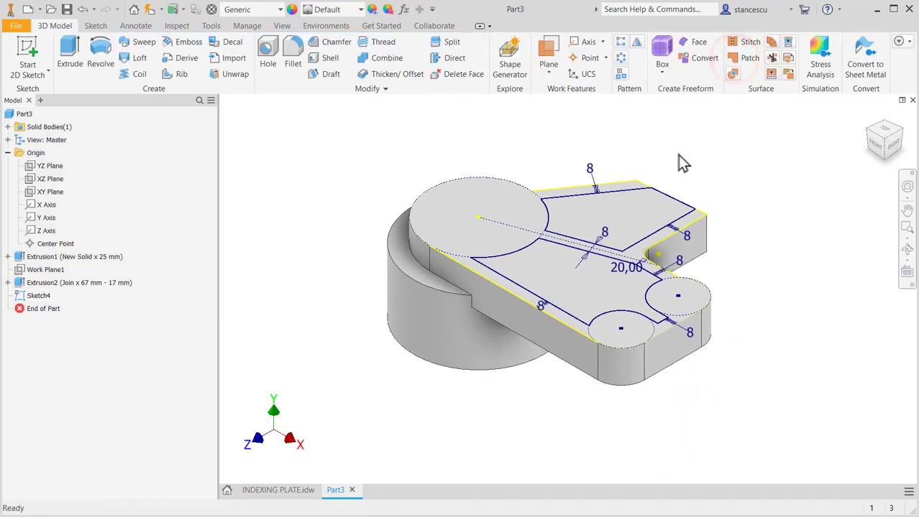
# Extrude-cut the upper-right and central pocket regions 17 mm deep, checking the drawing's depth.
pyautogui.click(69, 61)
pyautogui.click(626, 204)
pyautogui.click(540, 270)
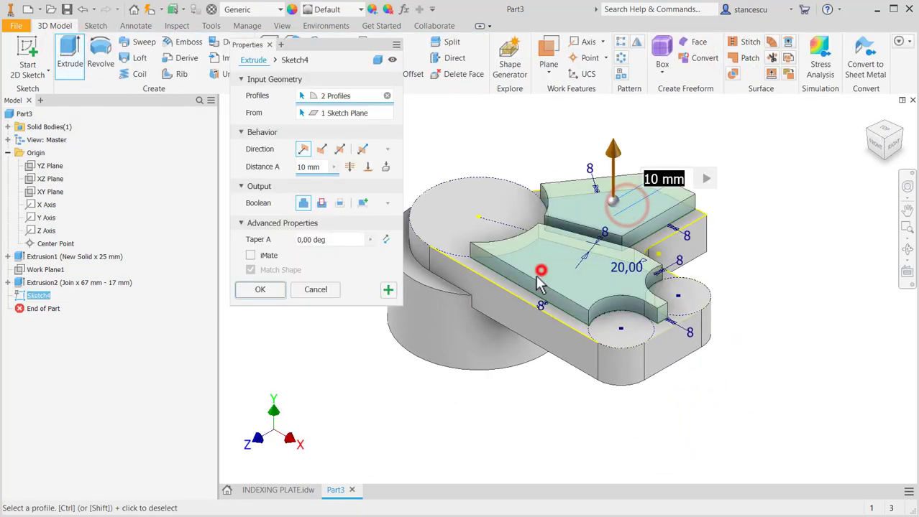
pyautogui.click(320, 204)
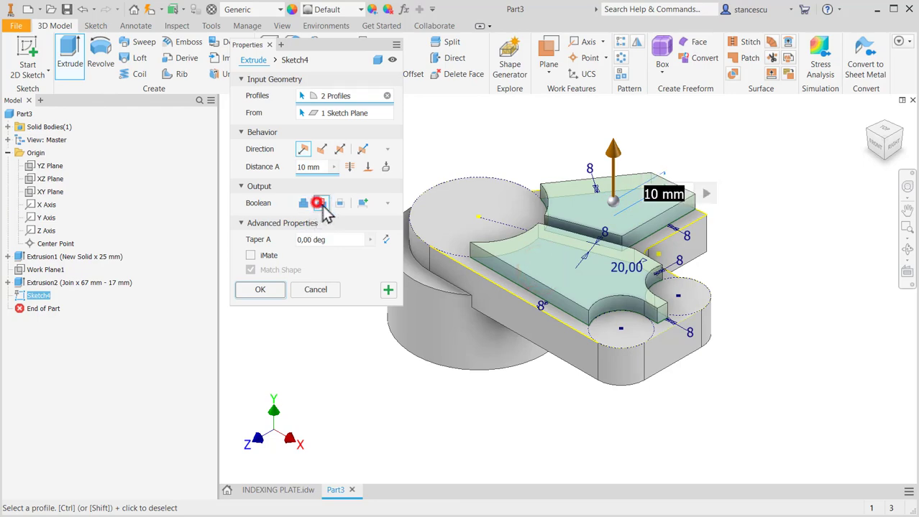
pyautogui.click(278, 491)
pyautogui.scroll(2, 636, 352)
pyautogui.scroll(-3, 636, 353)
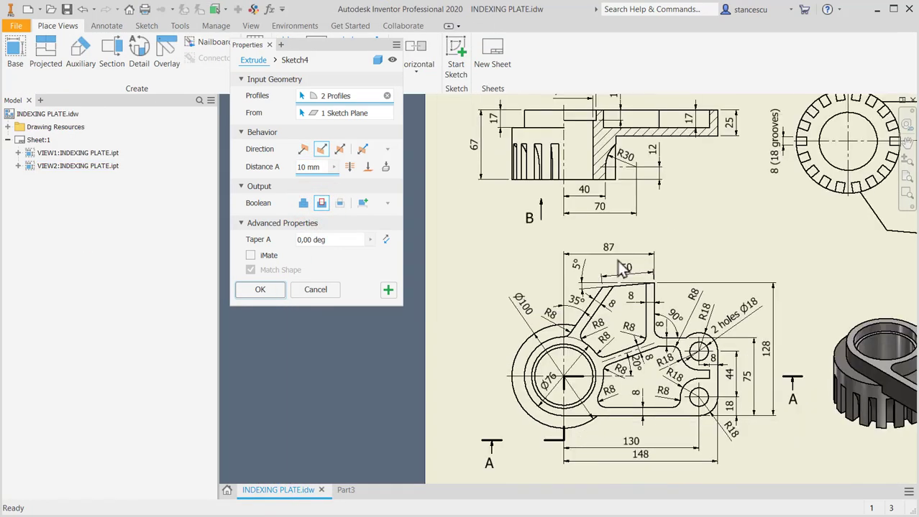
pyautogui.scroll(1, 648, 235)
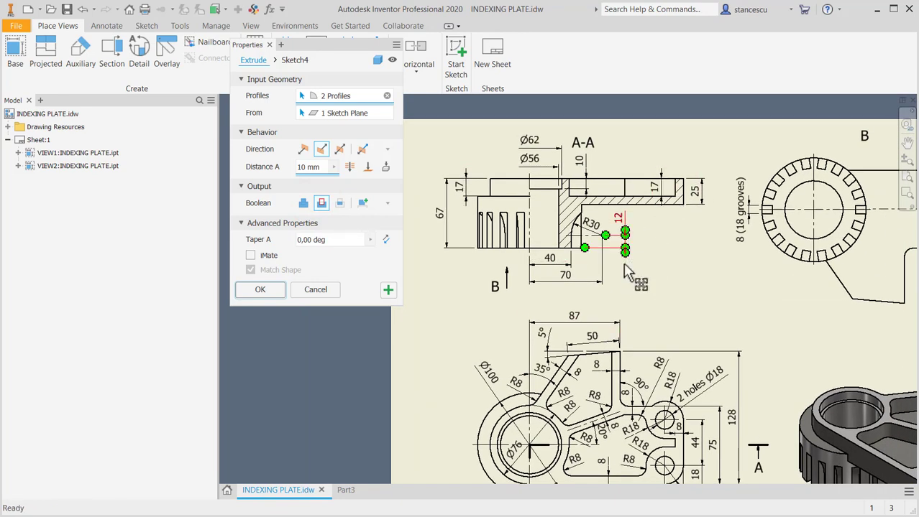
pyautogui.click(342, 492)
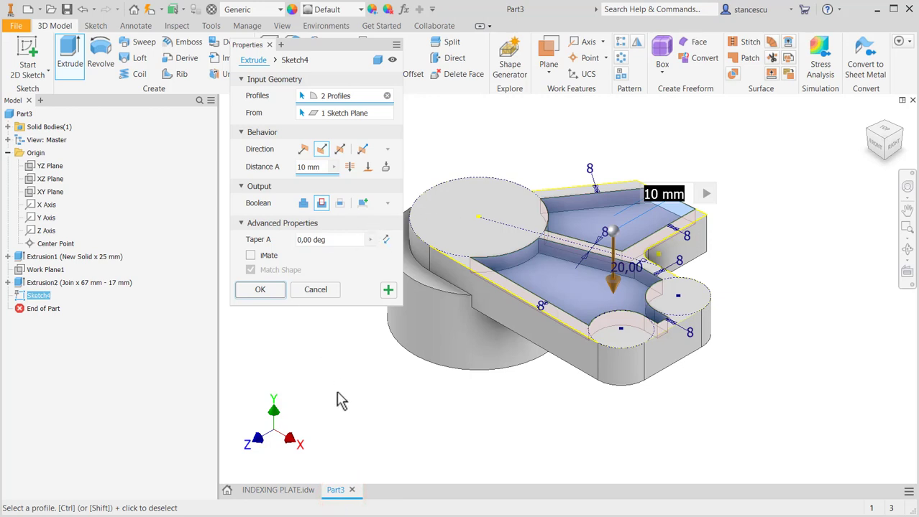
pyautogui.write('17')
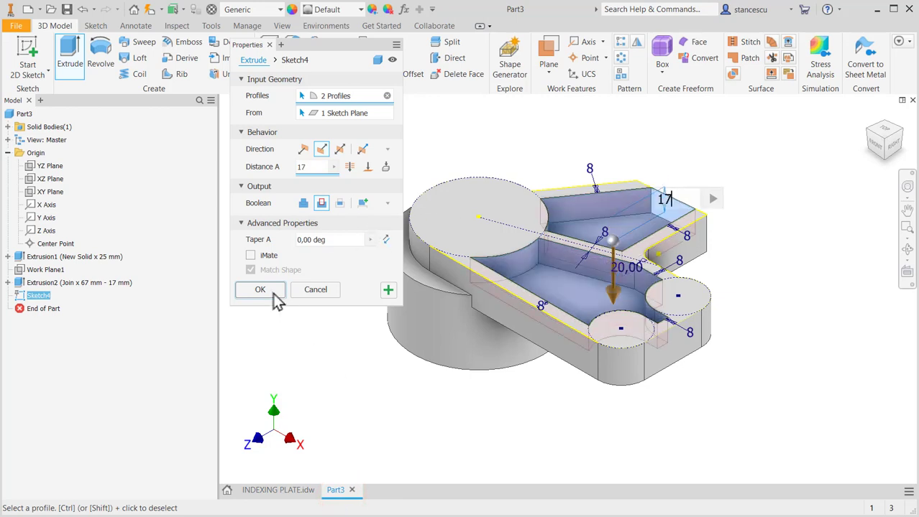
pyautogui.click(260, 290)
# Inspect the drawing's front view for the 35° arm angle, R8 fillets and 8 mm walls.
pyautogui.click(299, 492)
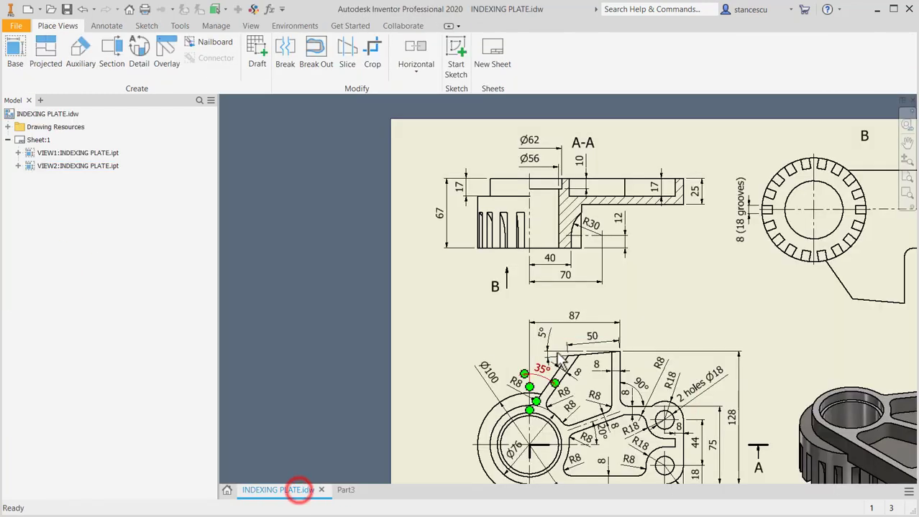
pyautogui.scroll(-2, 588, 352)
pyautogui.scroll(-2, 588, 353)
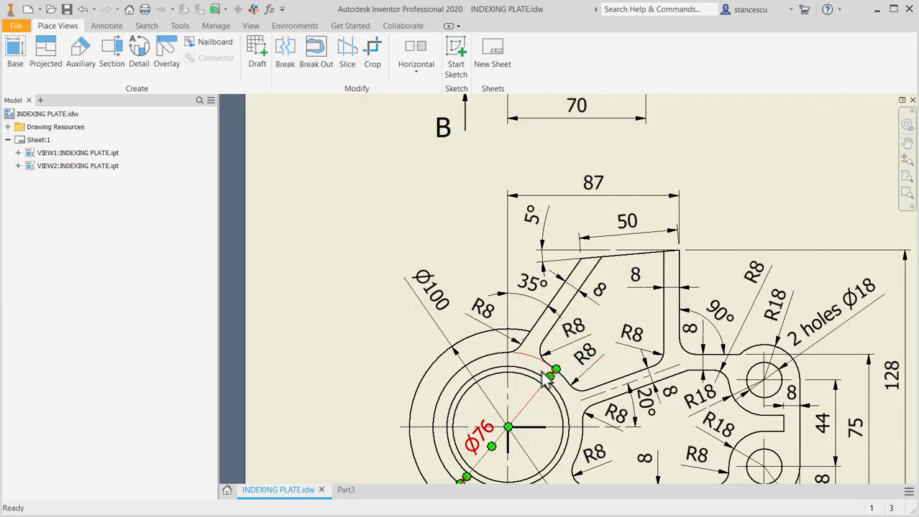
pyautogui.moveTo(649, 379); pyautogui.dragTo(647, 312, button='middle')
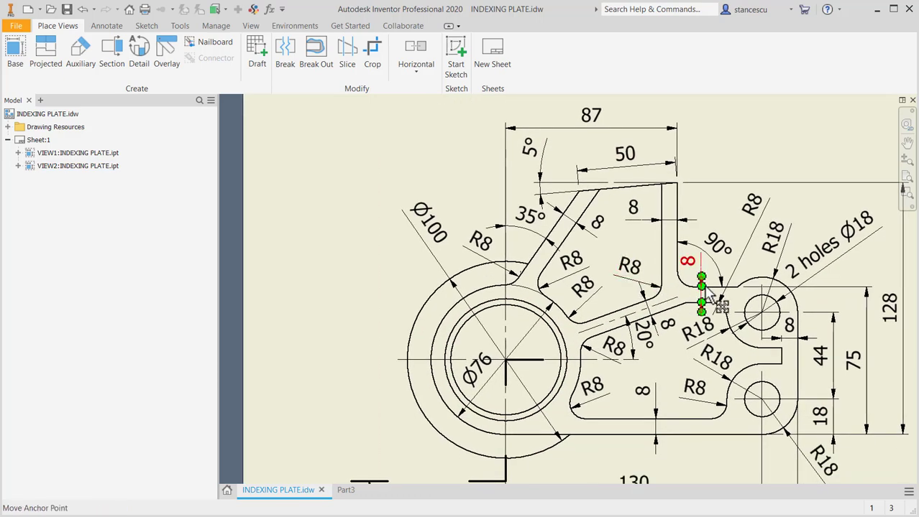
pyautogui.scroll(3, 681, 325)
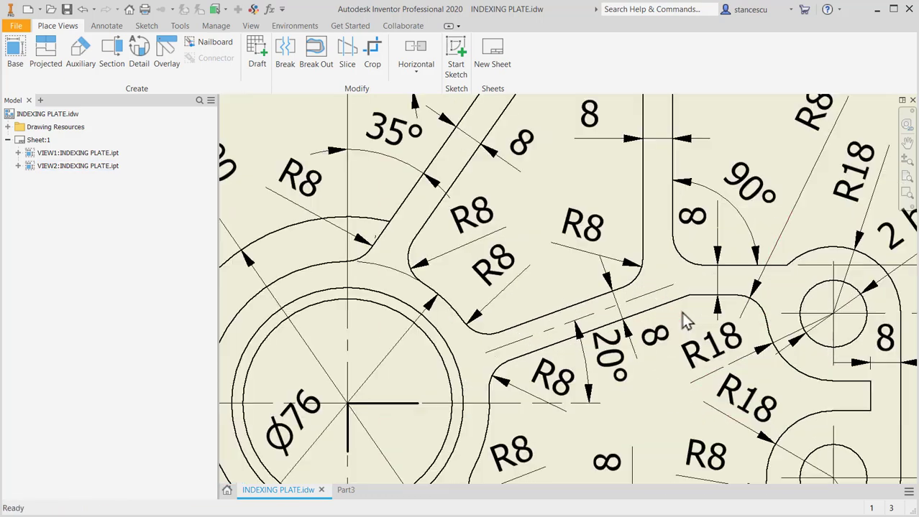
pyautogui.scroll(-3, 654, 294)
pyautogui.moveTo(607, 308); pyautogui.dragTo(602, 352, button='middle')
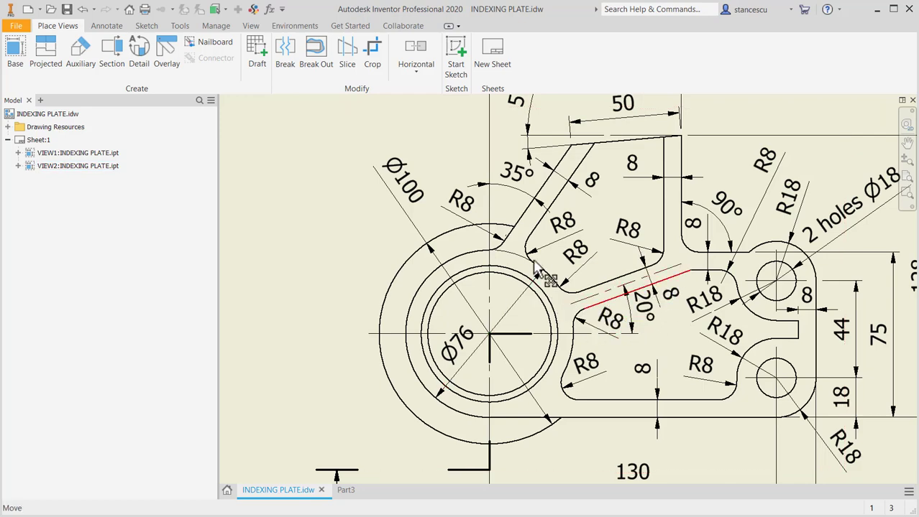
# In Part3, start a fillet on the first four vertical inner pocket edges.
pyautogui.click(346, 490)
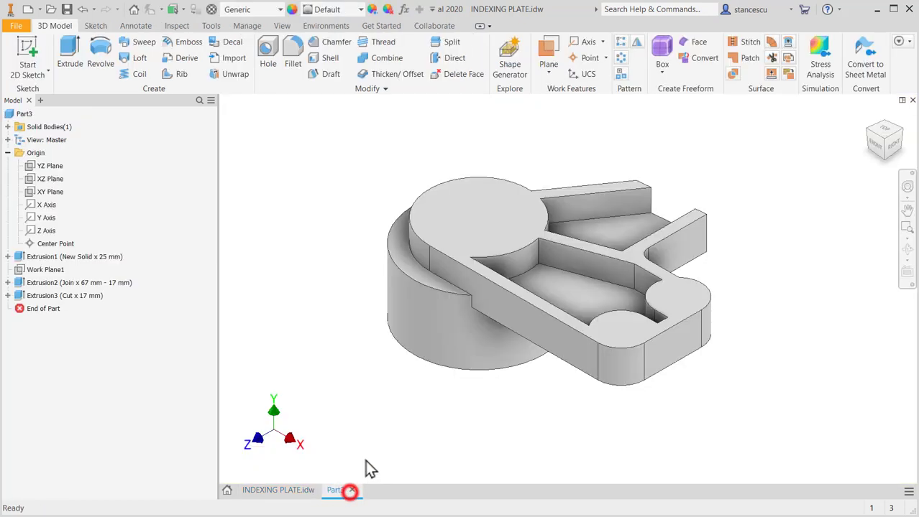
pyautogui.click(538, 251)
pyautogui.click(552, 248)
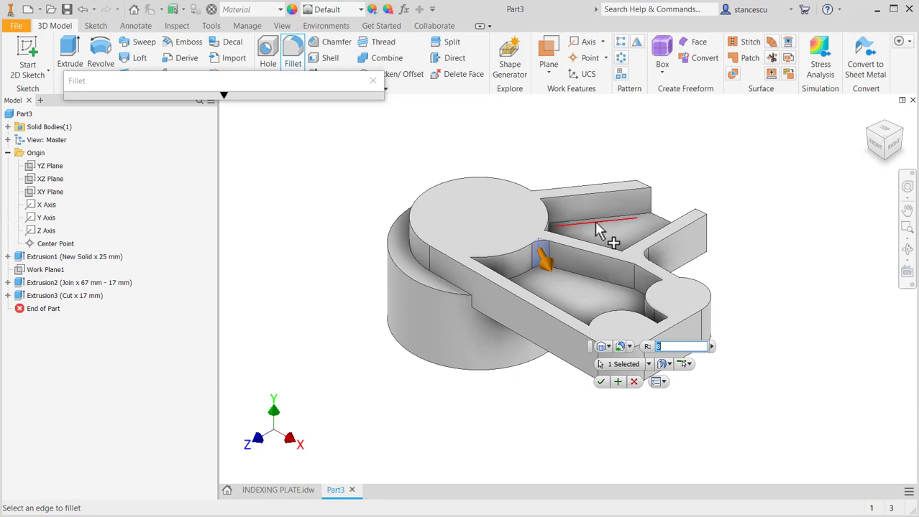
pyautogui.keyDown('shift'); pyautogui.moveTo(593, 277); pyautogui.dragTo(512, 310, button='middle'); pyautogui.keyUp('shift')
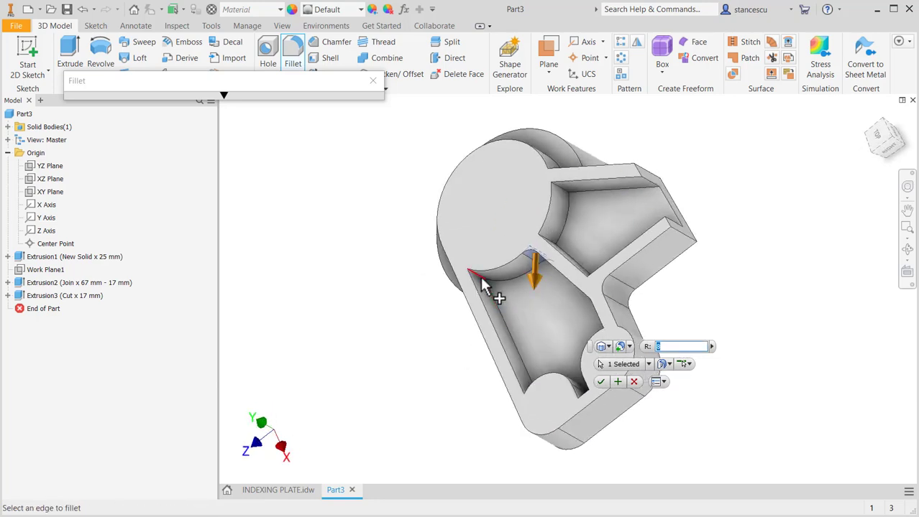
pyautogui.click(480, 278)
pyautogui.click(564, 191)
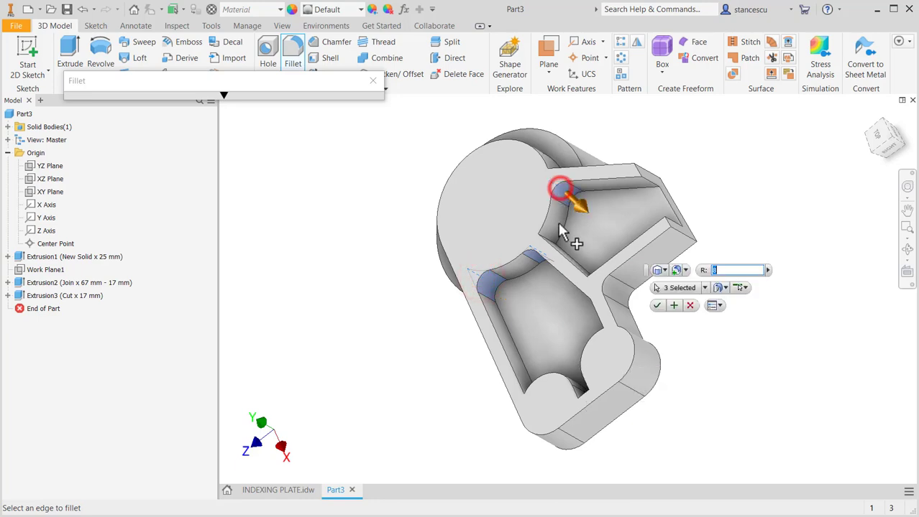
pyautogui.keyDown('shift'); pyautogui.moveTo(562, 234); pyautogui.dragTo(561, 241, button='middle'); pyautogui.keyUp('shift')
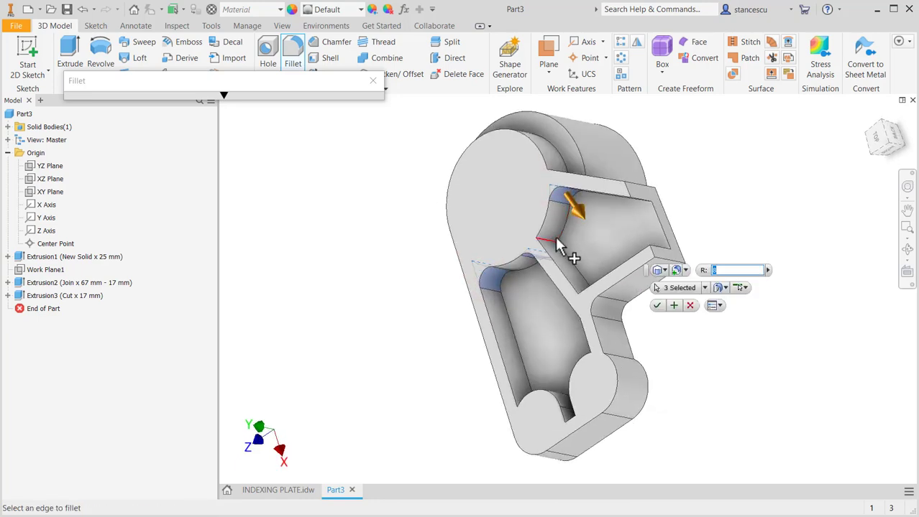
pyautogui.click(557, 241)
# Add the remaining four inner pocket edges, bringing the fillet selection to eight.
pyautogui.keyDown('shift'); pyautogui.moveTo(575, 175); pyautogui.dragTo(568, 186, button='middle'); pyautogui.keyUp('shift')
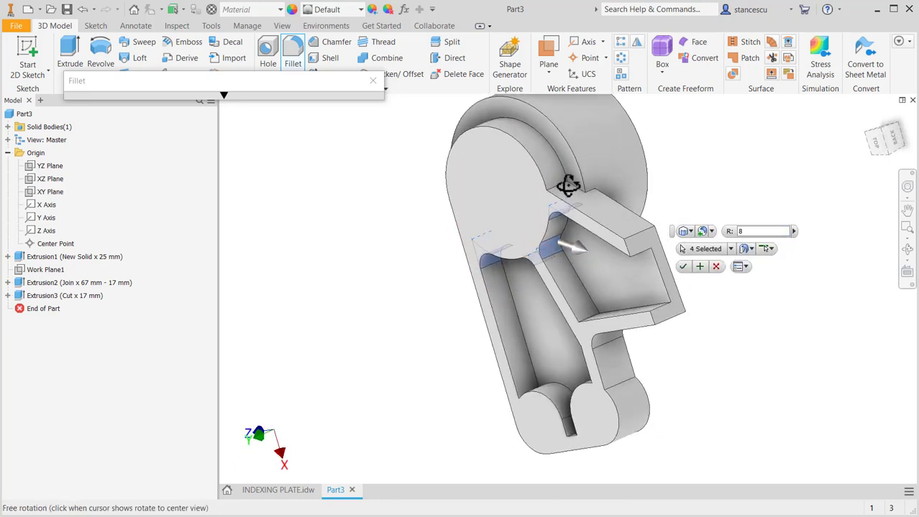
pyautogui.click(575, 206)
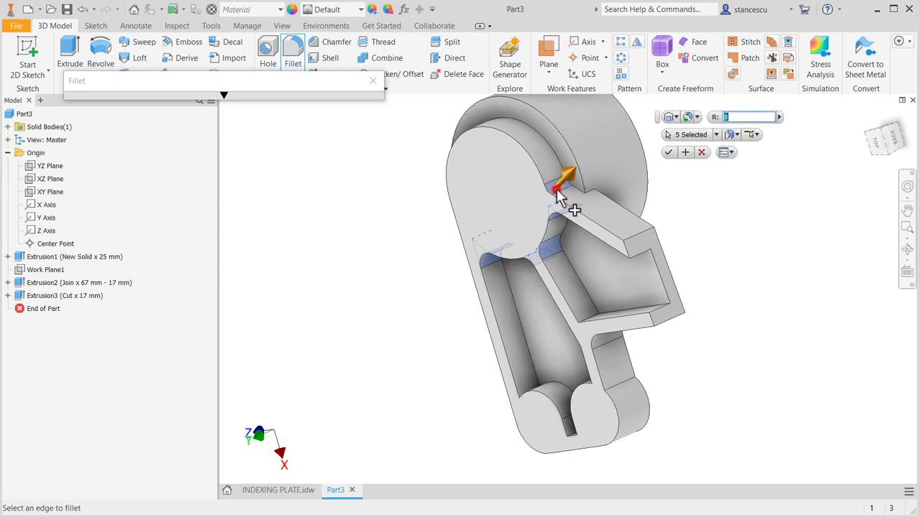
pyautogui.click(588, 324)
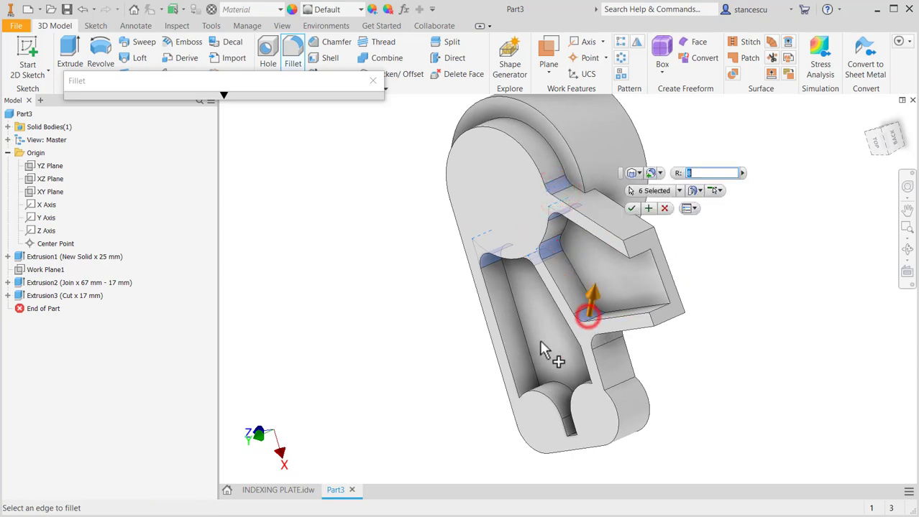
pyautogui.keyDown('shift'); pyautogui.moveTo(551, 352); pyautogui.dragTo(609, 317, button='middle'); pyautogui.keyUp('shift')
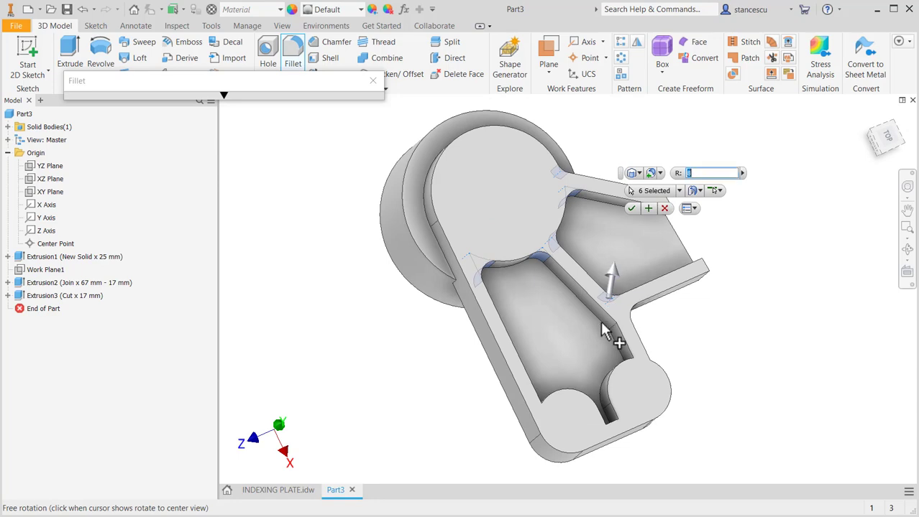
pyautogui.moveTo(541, 353)
pyautogui.keyDown('shift'); pyautogui.mouseDown(button='middle')
pyautogui.moveTo(541, 369)
pyautogui.moveTo(588, 345)
pyautogui.moveTo(560, 345)
pyautogui.moveTo(544, 360)
pyautogui.mouseUp(button='middle'); pyautogui.keyUp('shift')
pyautogui.click(625, 354)
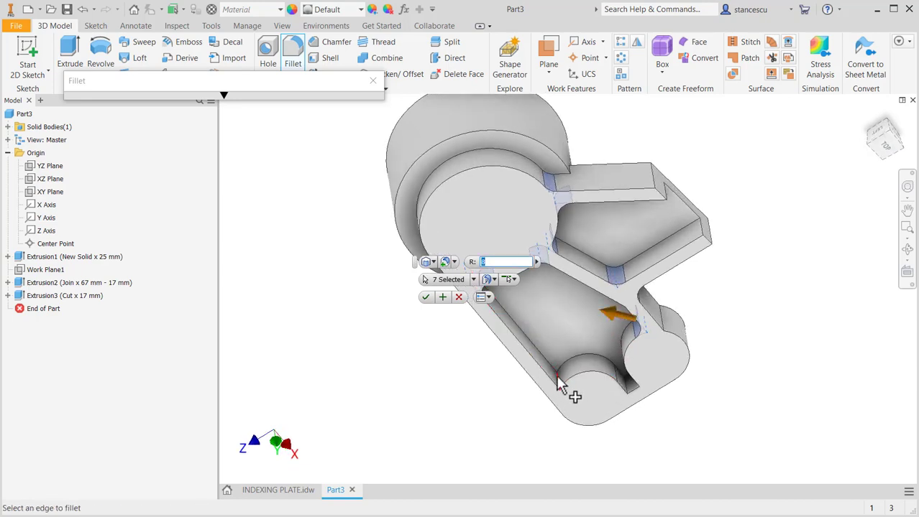
pyautogui.click(560, 384)
pyautogui.keyDown('shift'); pyautogui.moveTo(732, 343); pyautogui.dragTo(744, 281, button='middle'); pyautogui.keyUp('shift')
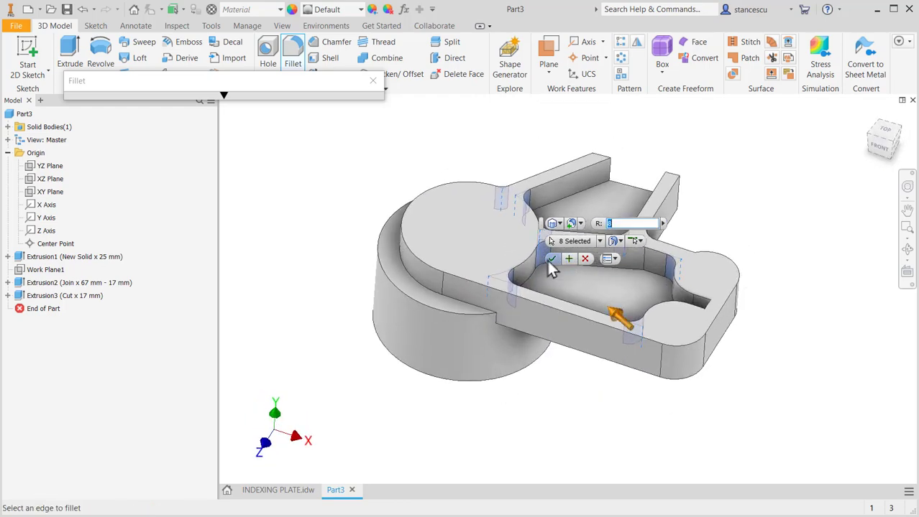
# Apply the 8 mm Fillet1 to the pocket corners and return to the Home view.
pyautogui.click(549, 259)
pyautogui.click(294, 224)
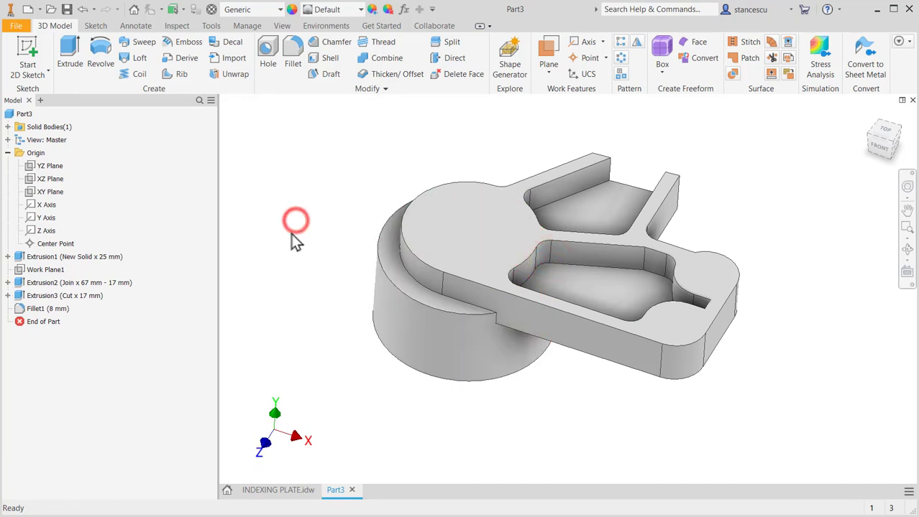
pyautogui.press('F6')
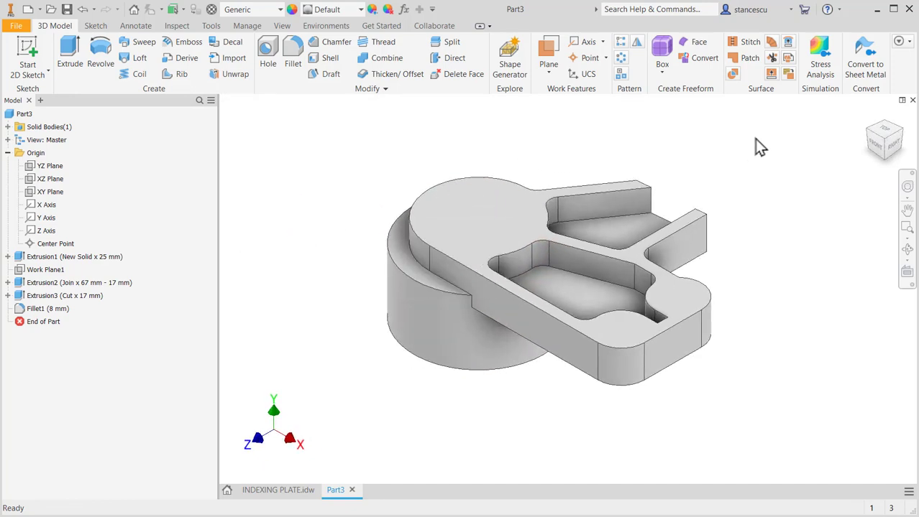
# Check section view A-A on the INDEXING PLATE drawing, then return to Part3.
pyautogui.click(279, 493)
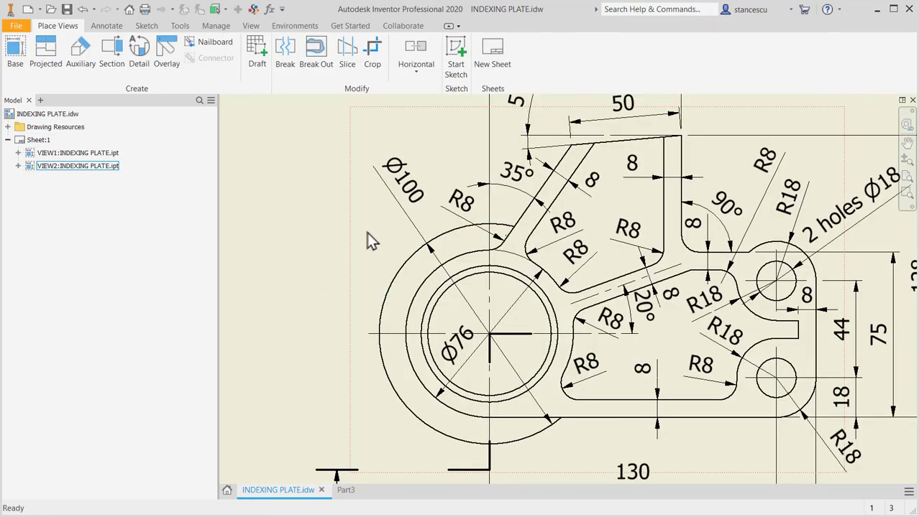
pyautogui.scroll(-2, 367, 232)
pyautogui.moveTo(367, 232); pyautogui.dragTo(401, 435, button='middle')
pyautogui.moveTo(467, 157); pyautogui.dragTo(472, 196, button='middle')
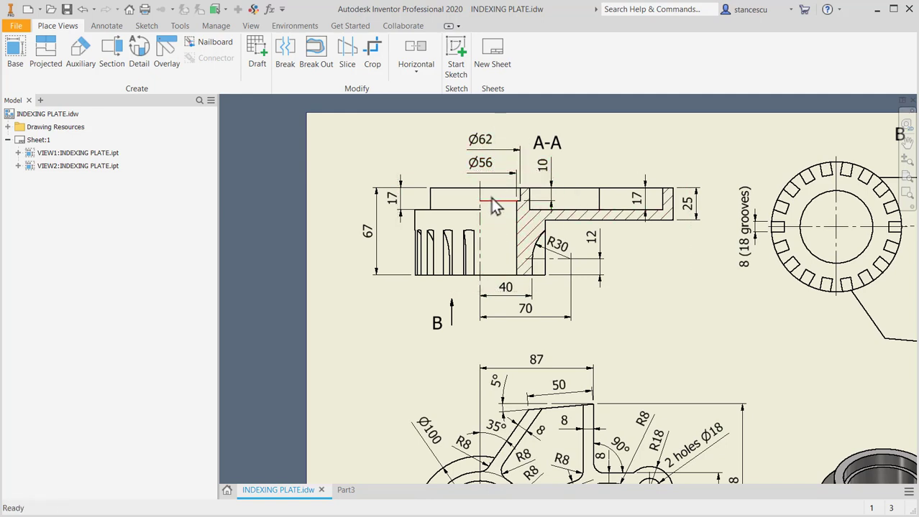
pyautogui.click(345, 491)
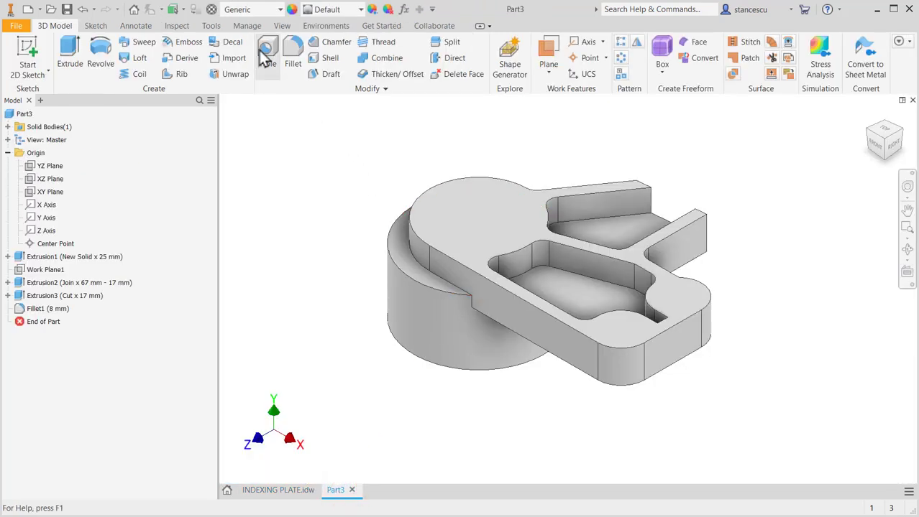
# Create a hole concentric with the round end: Ø56 mm through, Ø62 × 10 mm counterbore.
pyautogui.press('h')
pyautogui.click(483, 214)
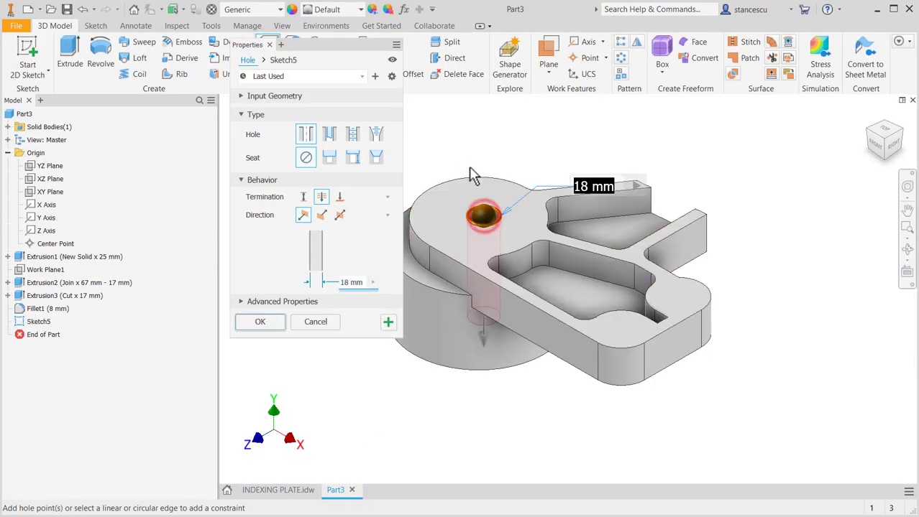
pyautogui.click(473, 189)
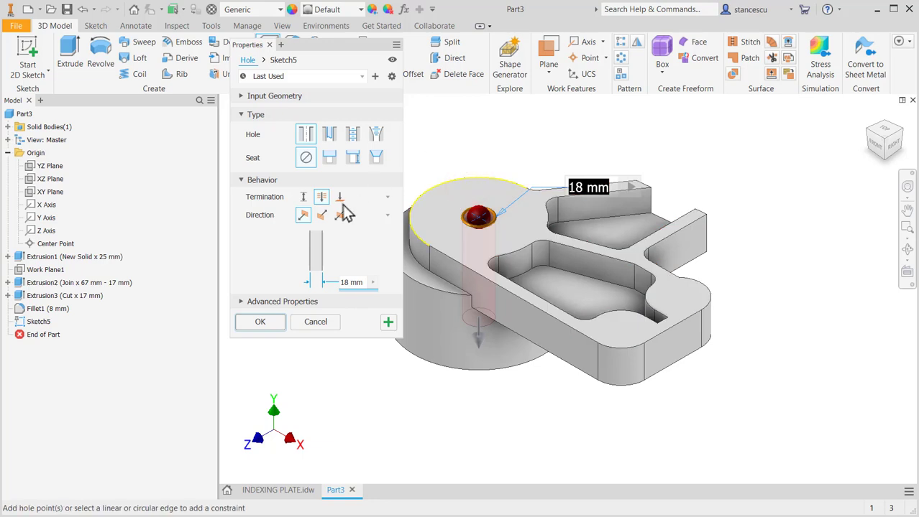
pyautogui.click(329, 160)
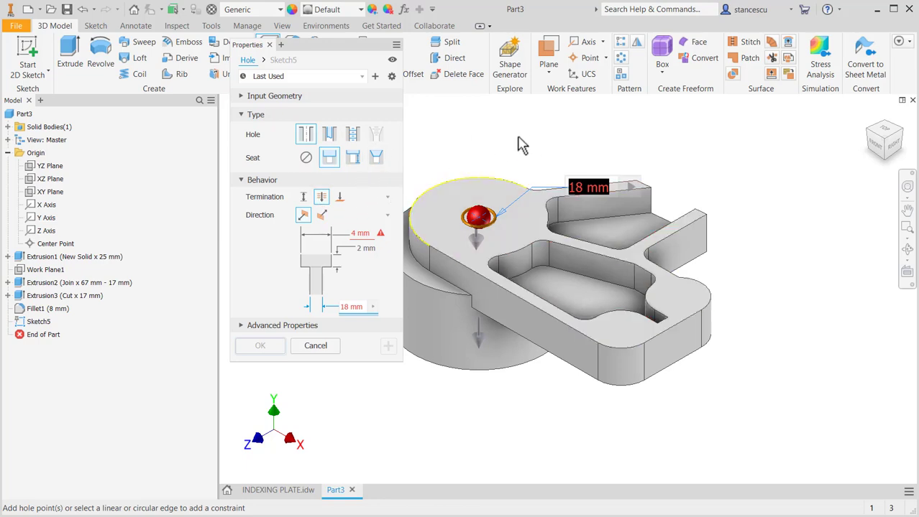
pyautogui.write('56')
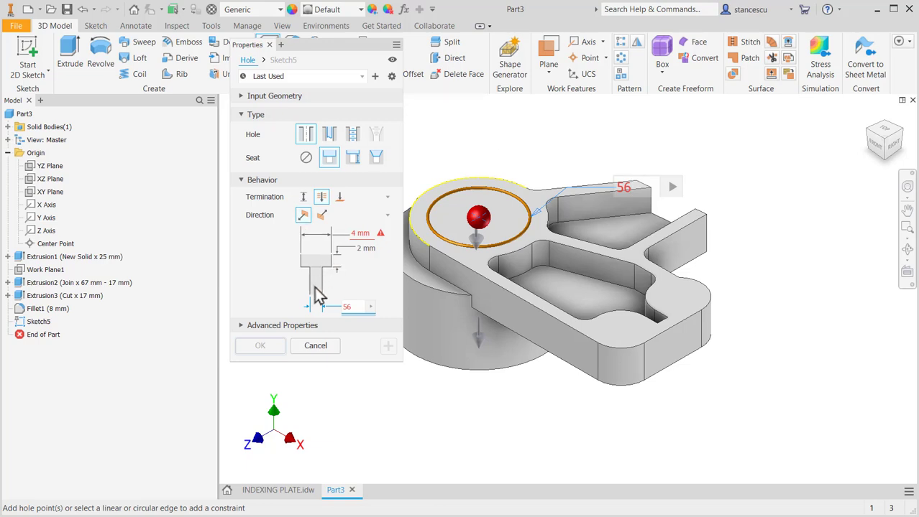
pyautogui.press('Tab')
pyautogui.press('Tab')
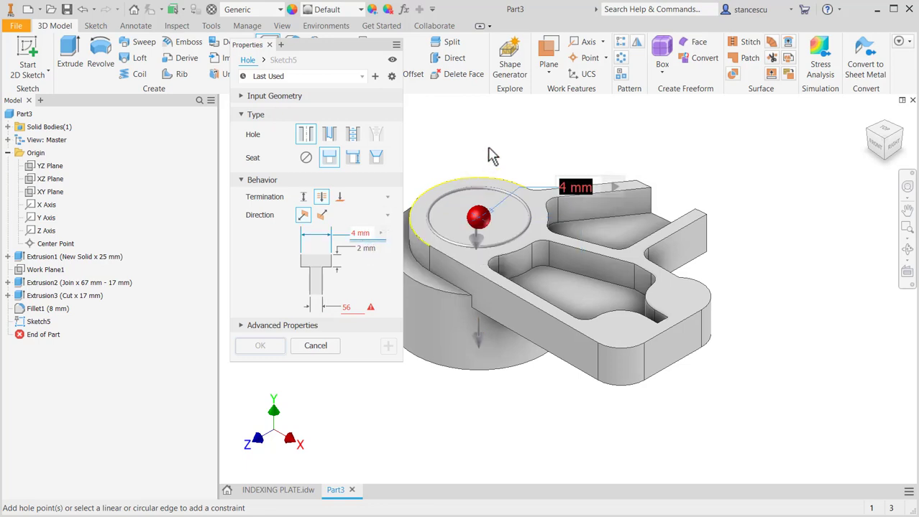
pyautogui.write('62')
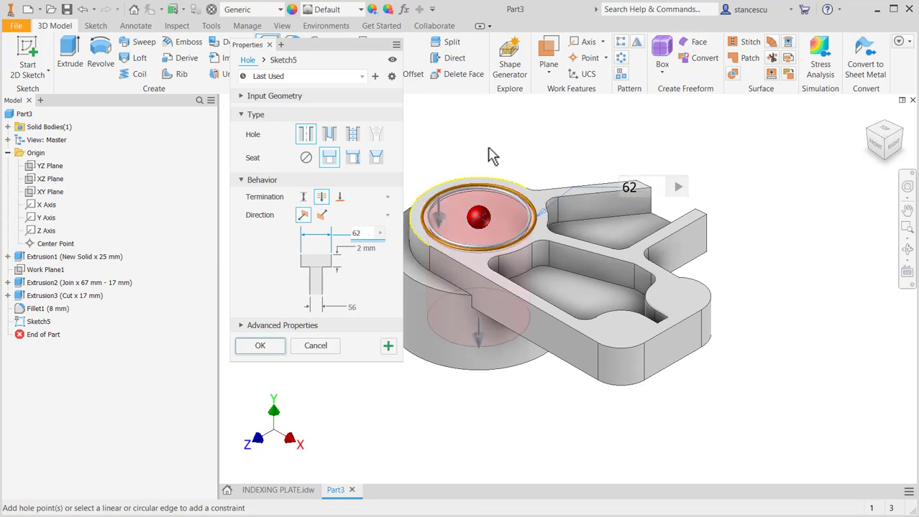
pyautogui.press('Tab')
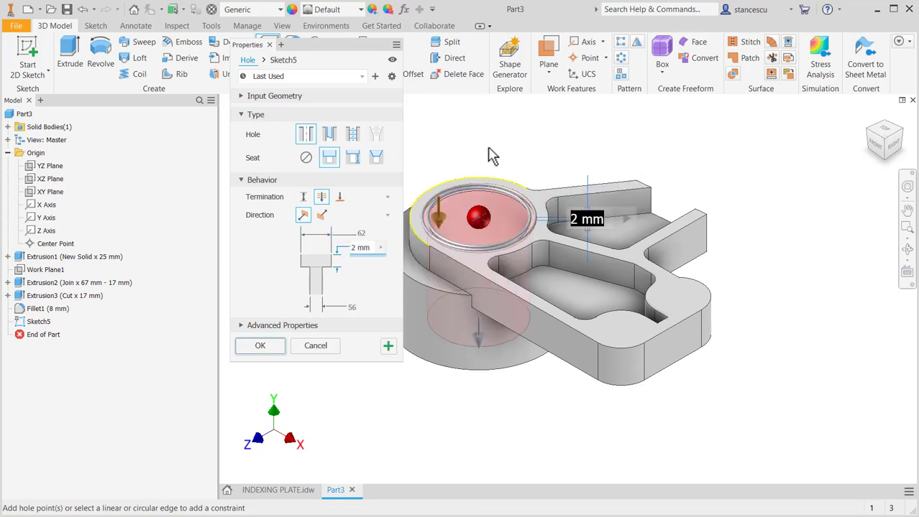
pyautogui.write('10')
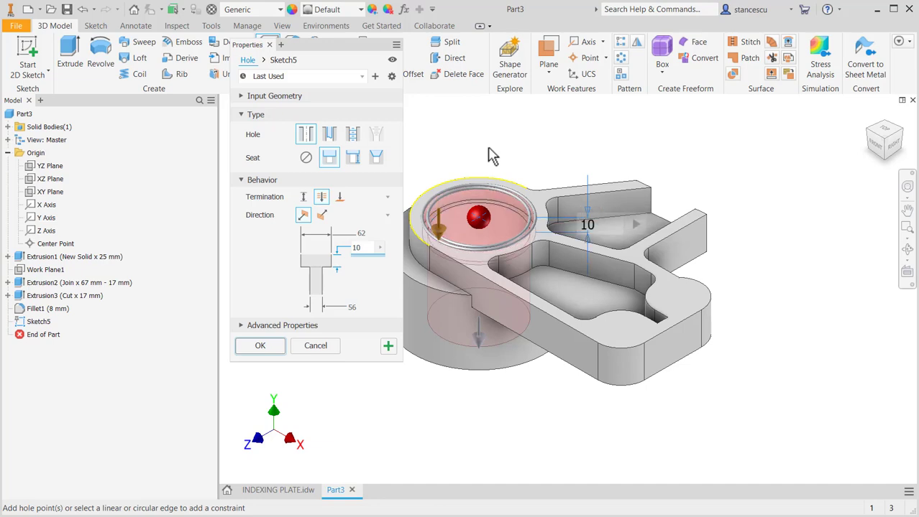
pyautogui.click(280, 347)
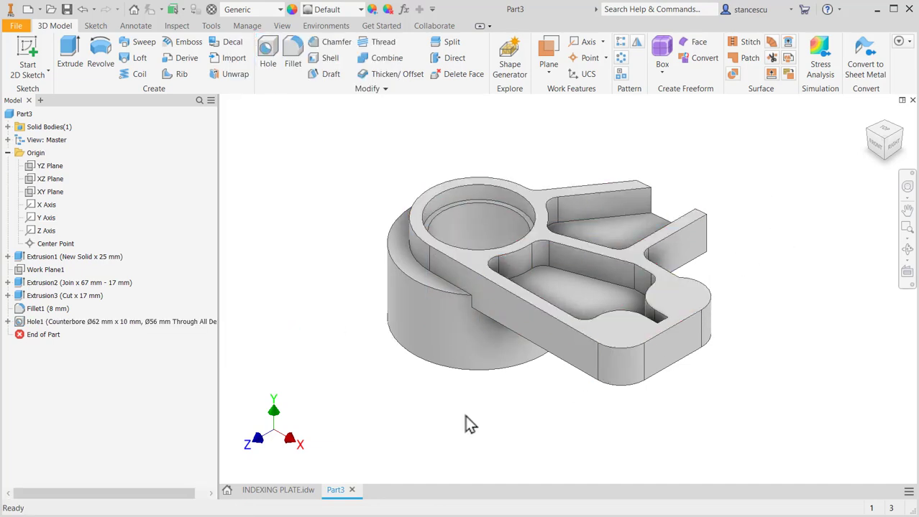
# Check the plate's top view on the INDEXING PLATE drawing, then return to Part3.
pyautogui.click(286, 495)
pyautogui.moveTo(656, 342); pyautogui.dragTo(658, 133, button='middle')
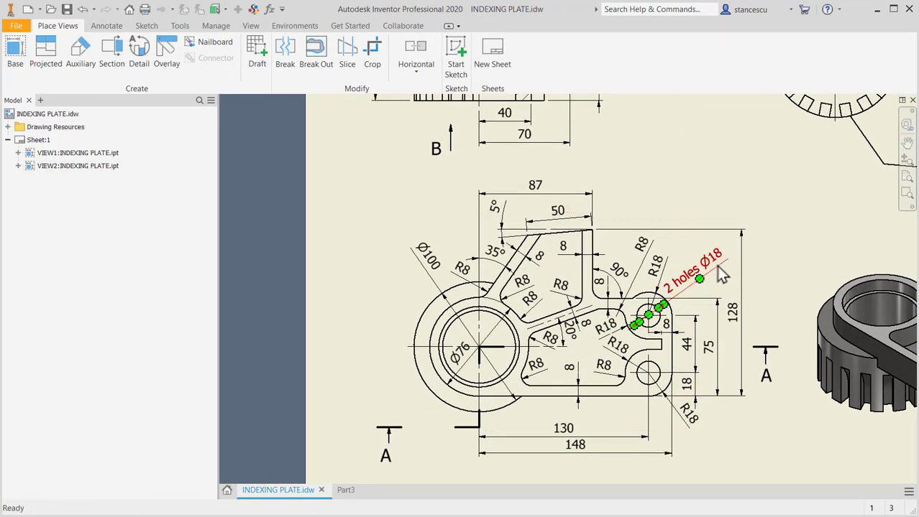
pyautogui.click(346, 492)
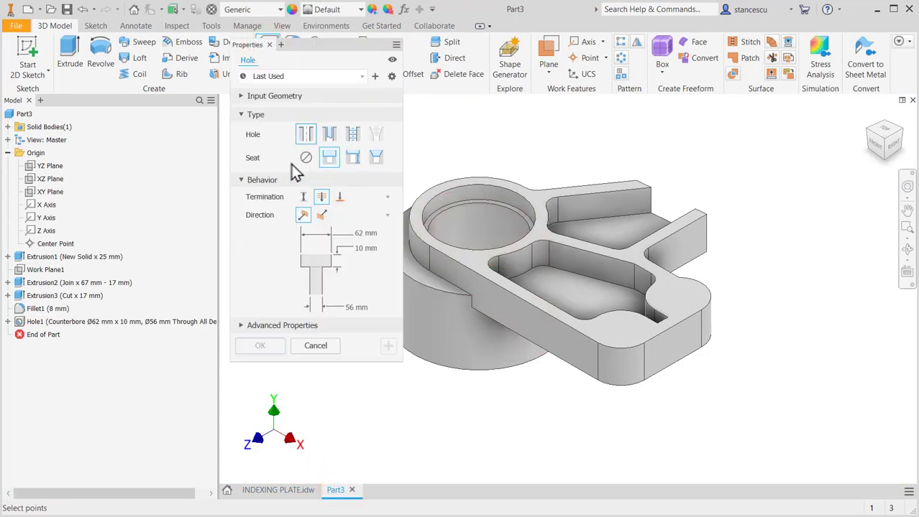
# Place two plain Ø18 mm through holes, each concentric with a rounded lobe.
pyautogui.click(302, 160)
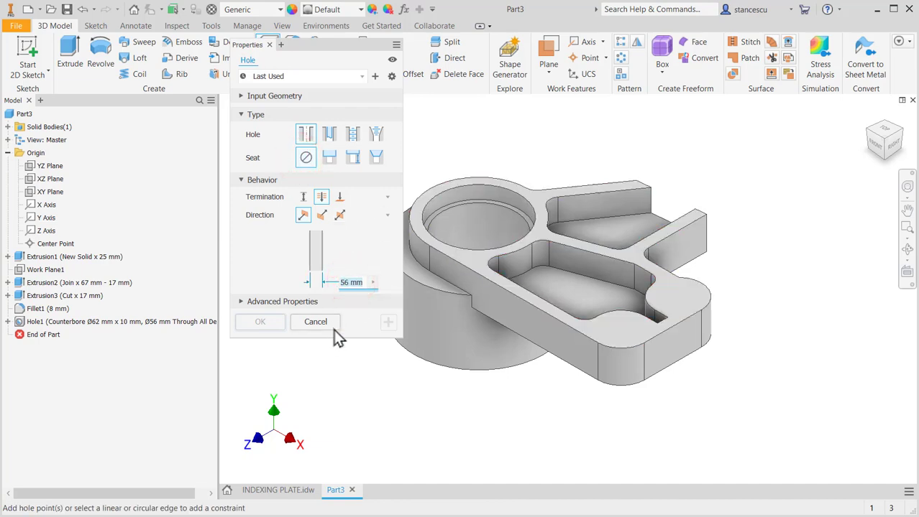
pyautogui.write('18')
pyautogui.click(625, 329)
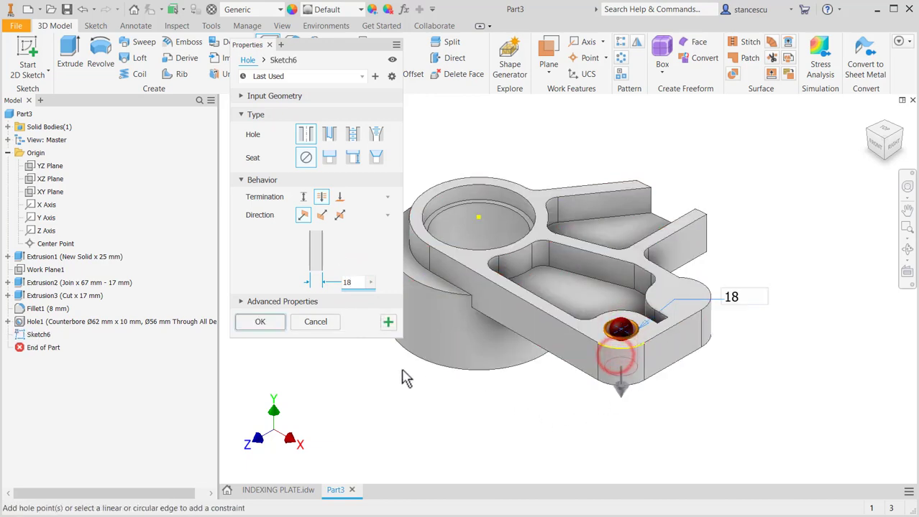
pyautogui.click(388, 324)
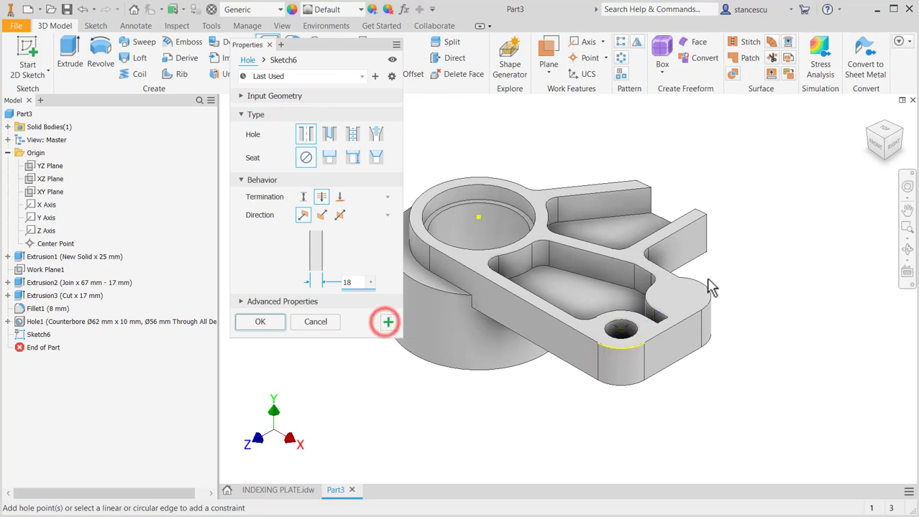
pyautogui.click(675, 304)
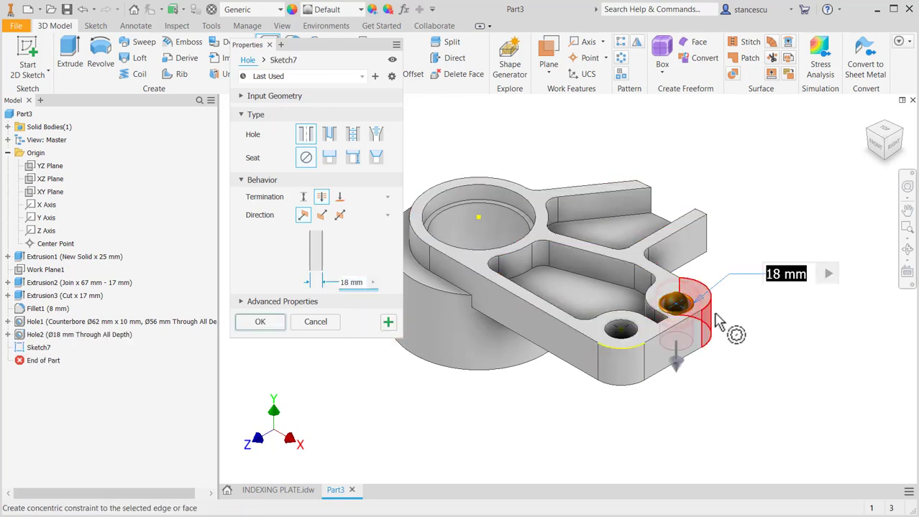
pyautogui.click(708, 314)
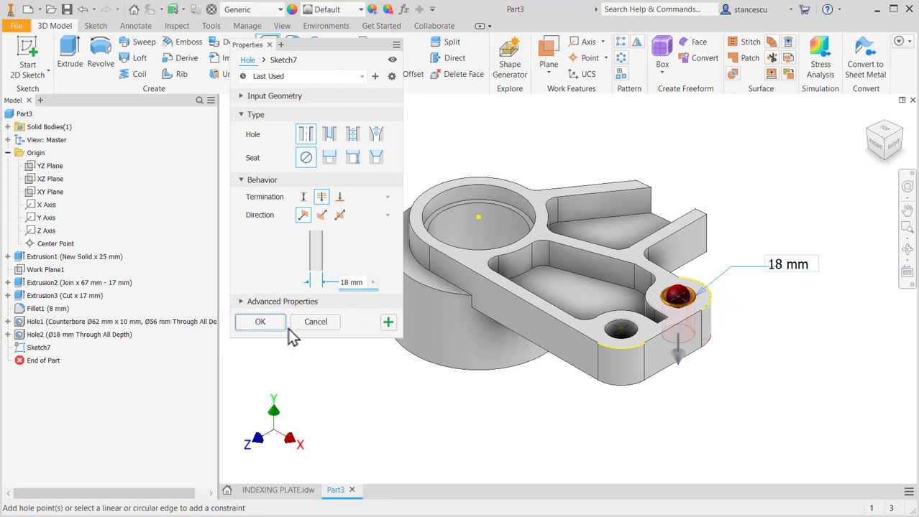
pyautogui.click(260, 322)
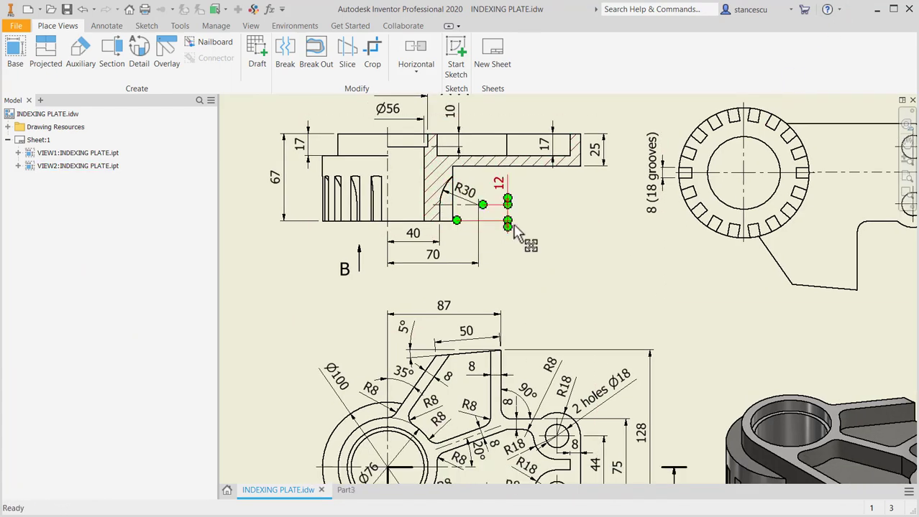
# Inspect the 8 (18 grooves), 40 and 12 section dimensions, then return to Part3.
pyautogui.press('F2')
pyautogui.press('Escape')
pyautogui.click(635, 225)
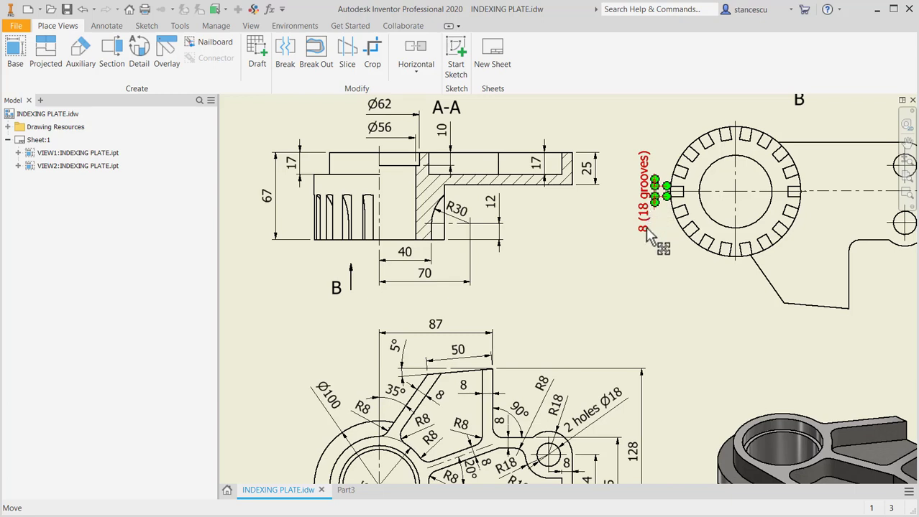
pyautogui.press('Escape')
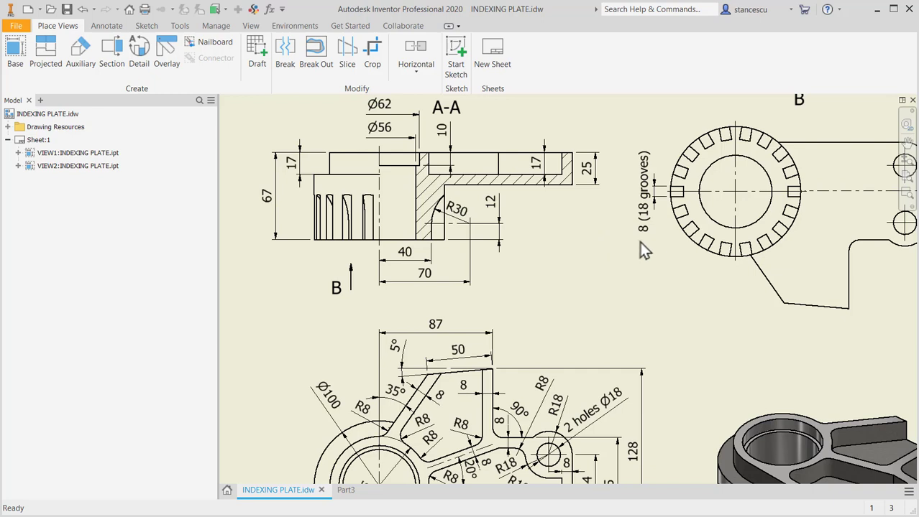
pyautogui.click(405, 257)
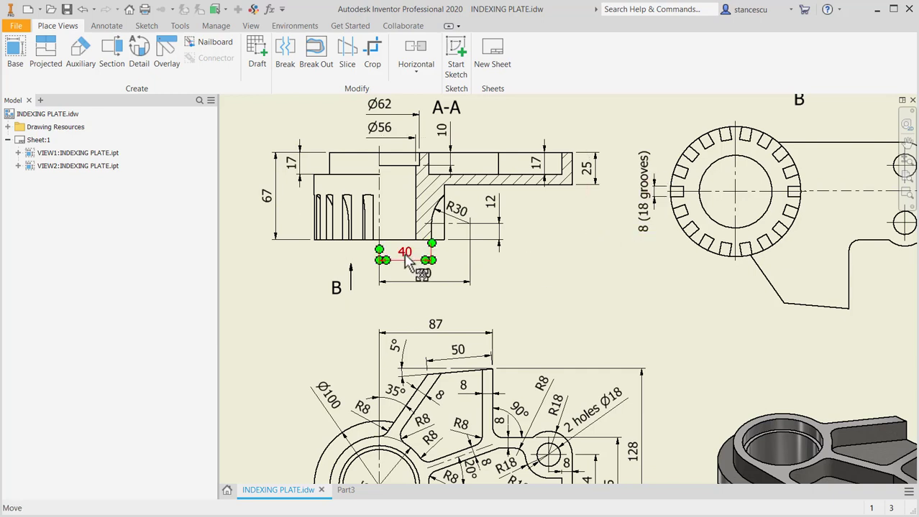
pyautogui.click(503, 233)
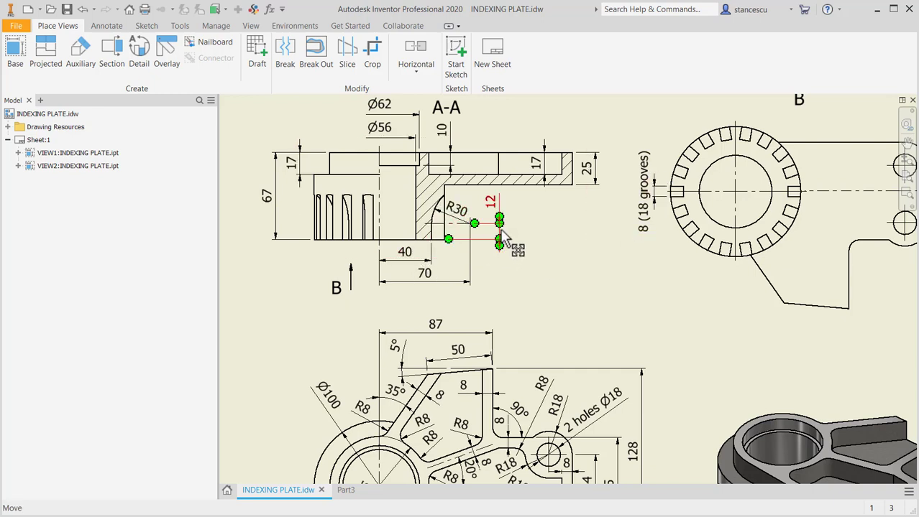
pyautogui.press('Escape')
pyautogui.click(381, 450)
pyautogui.click(339, 490)
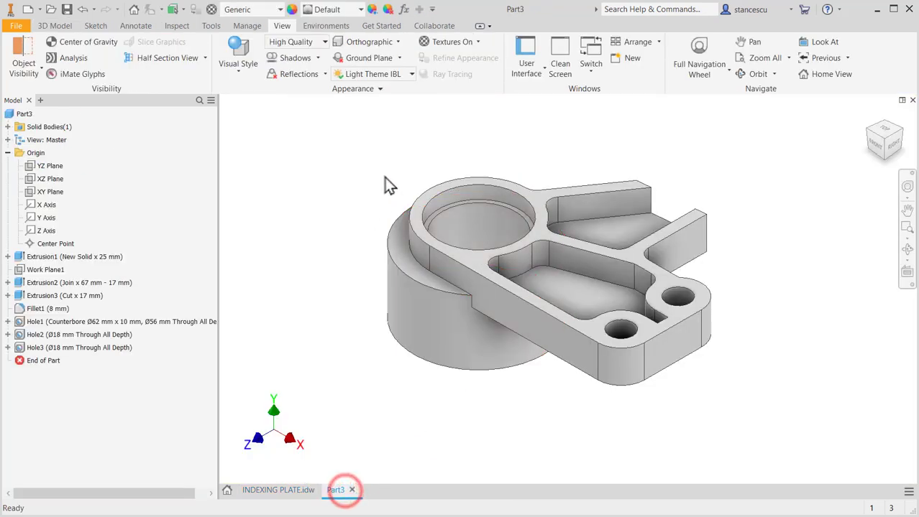
# Start a new sketch on the XY Plane with the part sliced at the sketch plane.
pyautogui.click(34, 191)
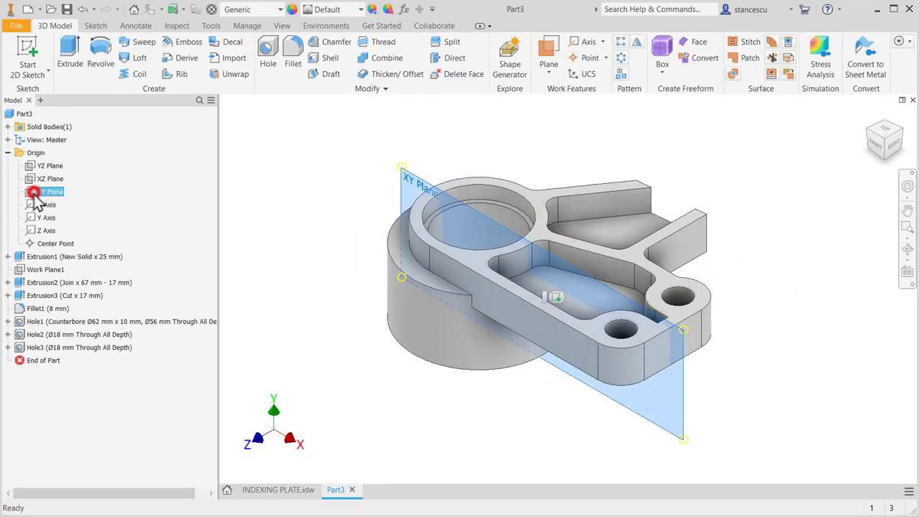
pyautogui.click(556, 294)
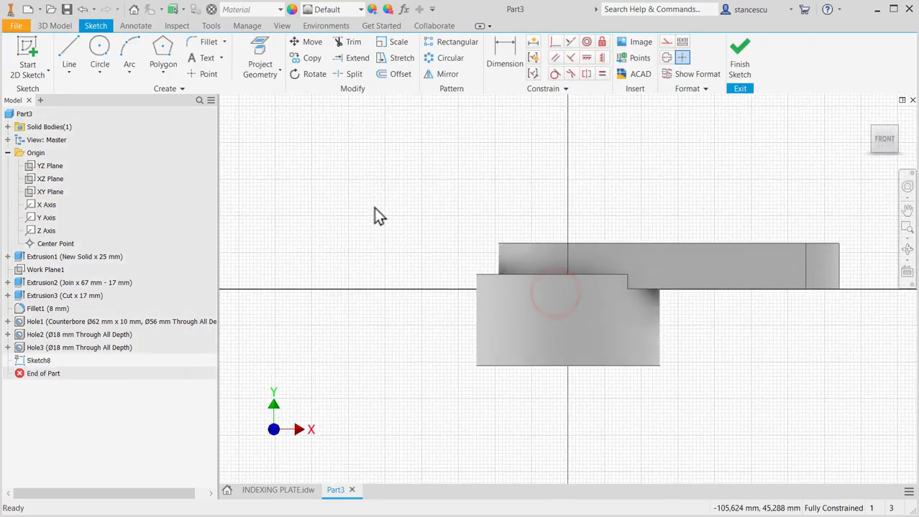
pyautogui.press('F7')
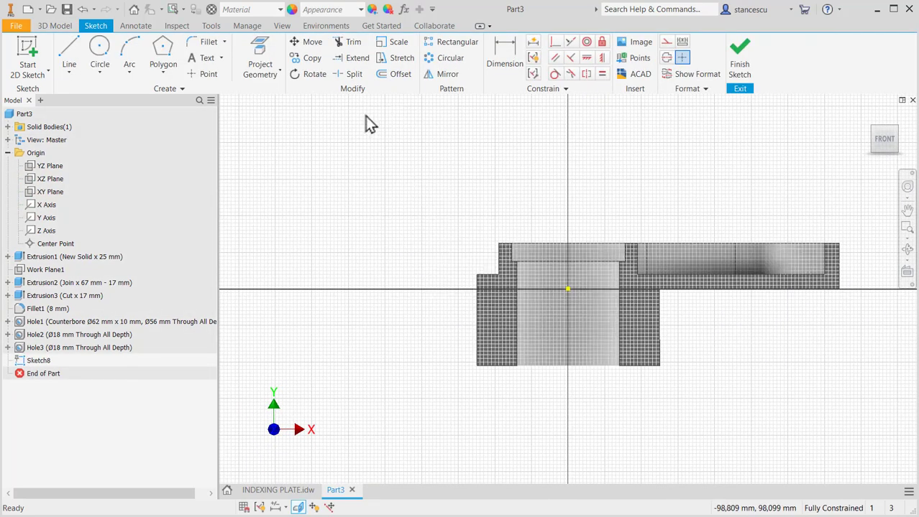
# Draw a vertical line from below the part's bottom edge, ending in a tangent arc curving up and right.
pyautogui.click(72, 49)
pyautogui.scroll(3, 630, 348)
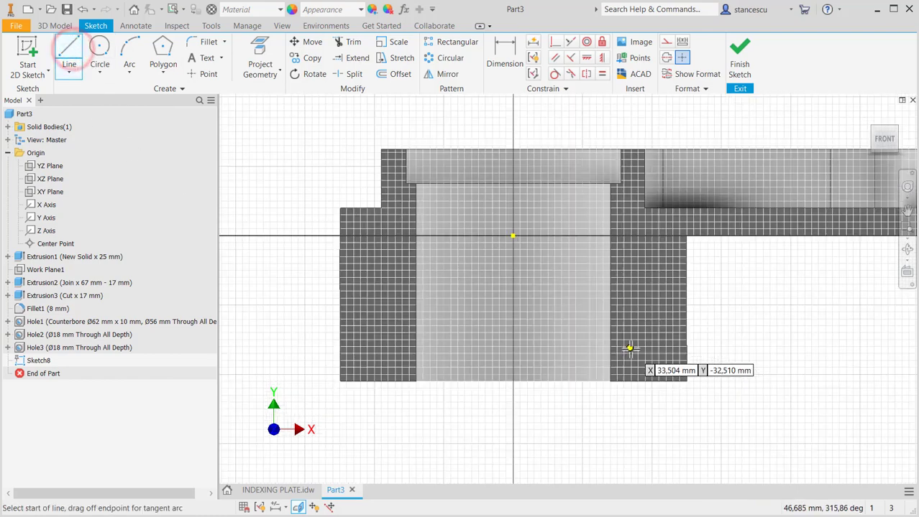
pyautogui.click(659, 388)
pyautogui.click(660, 321)
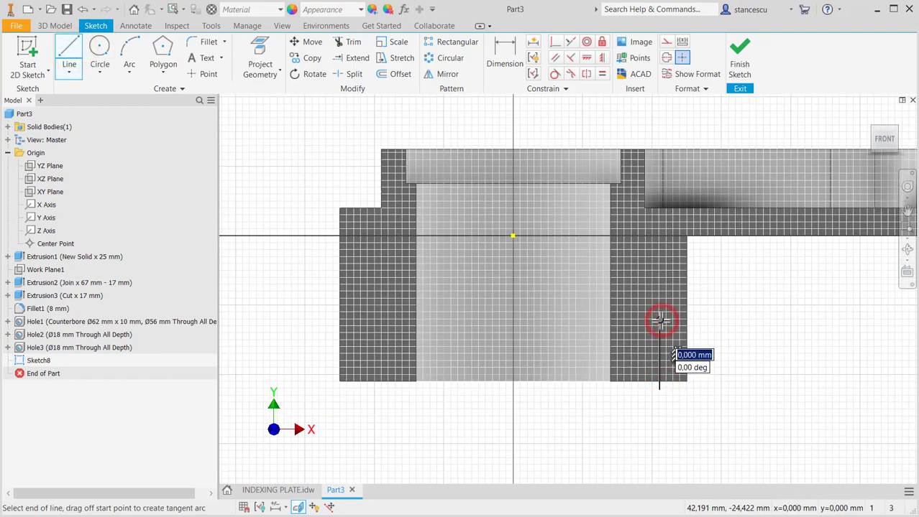
pyautogui.moveTo(661, 321); pyautogui.dragTo(706, 269)
pyautogui.press('Escape')
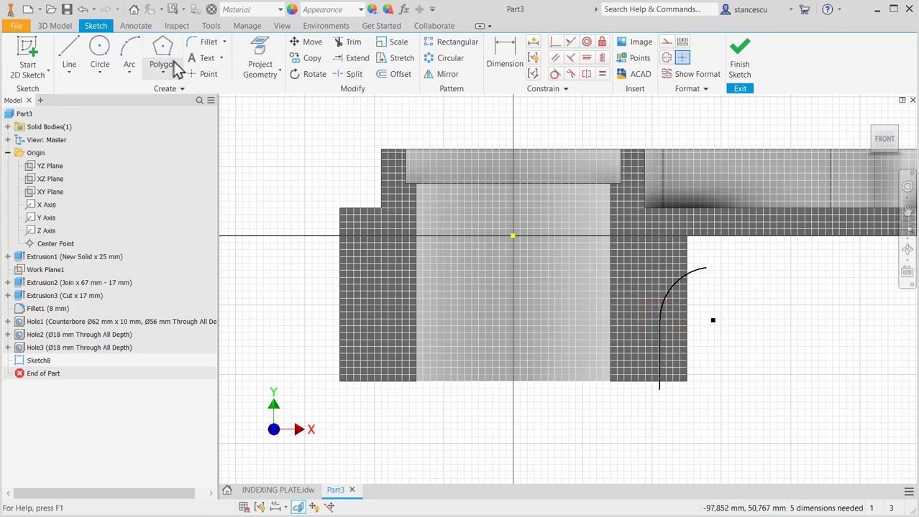
# Project the part's bottom and right edges as construction geometry and trim the arc and line overhangs.
pyautogui.click(258, 46)
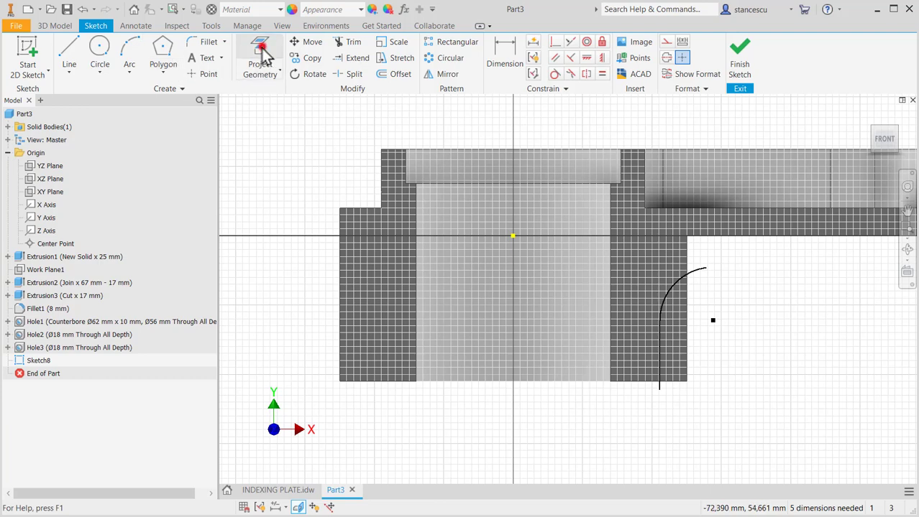
pyautogui.click(667, 41)
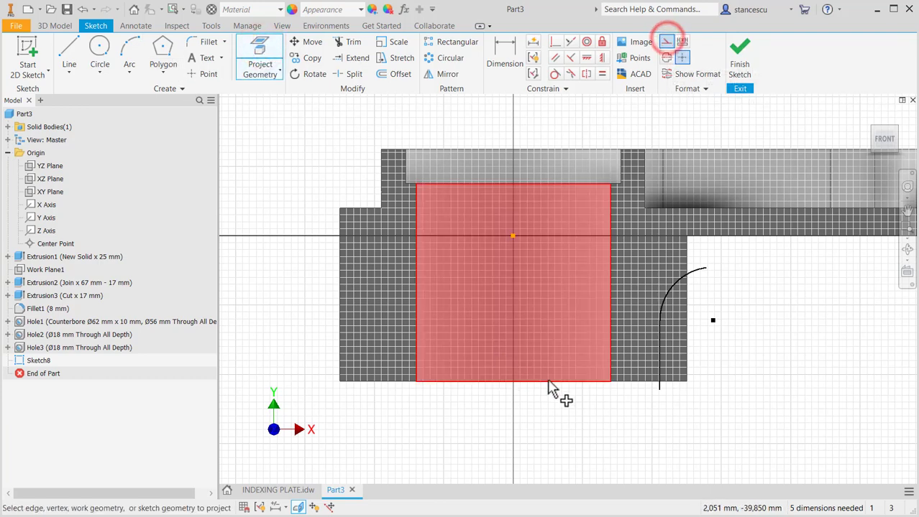
pyautogui.click(634, 381)
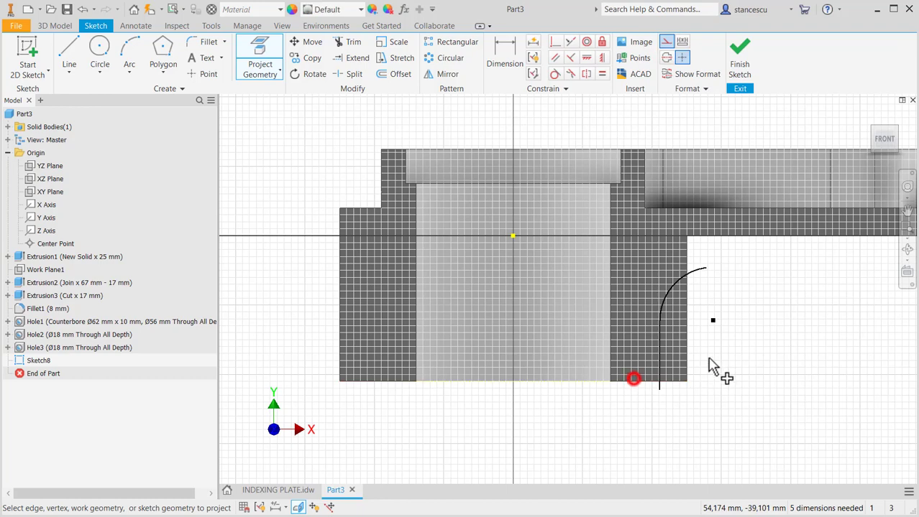
pyautogui.click(687, 263)
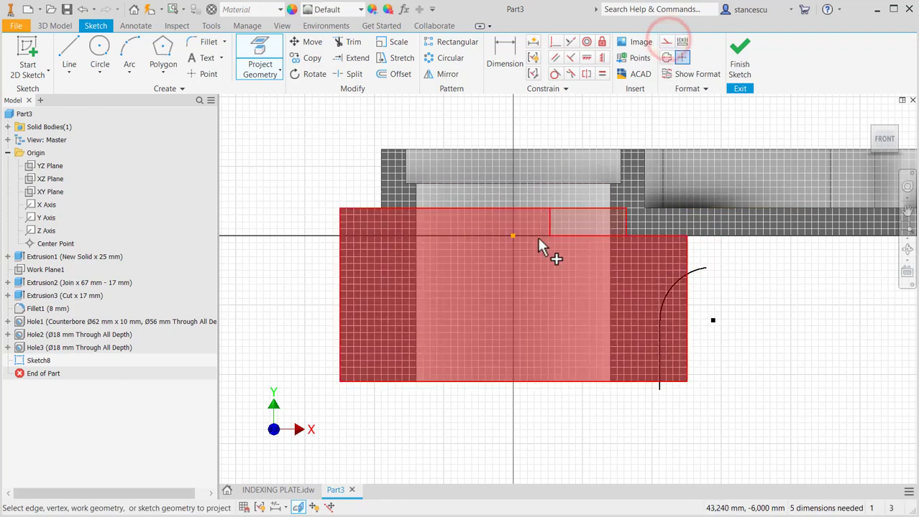
pyautogui.click(351, 42)
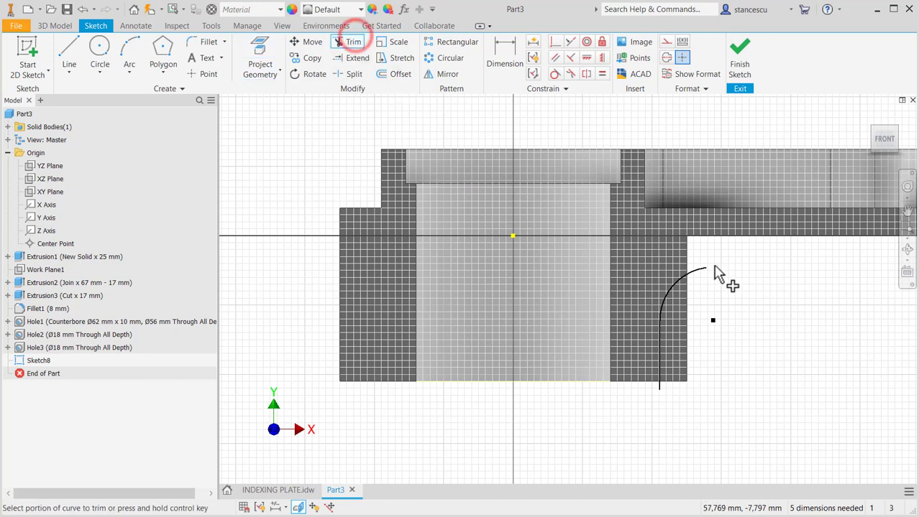
pyautogui.click(701, 272)
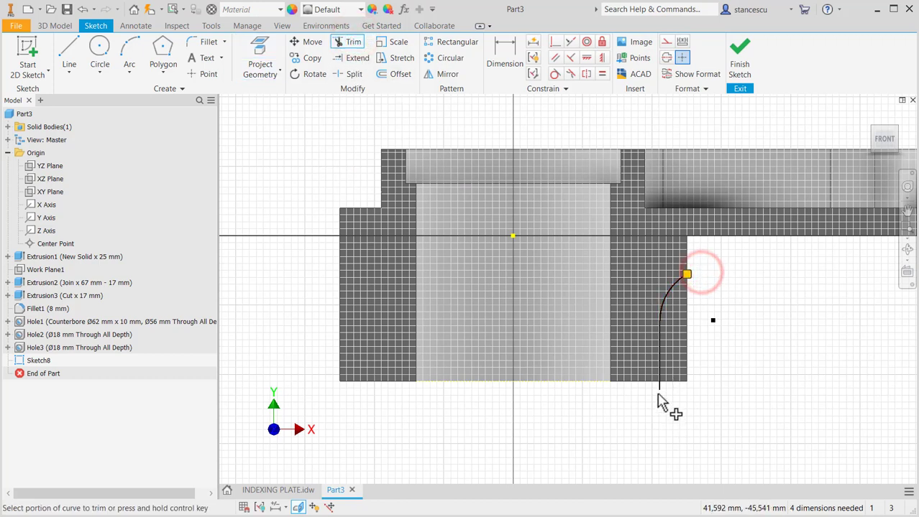
pyautogui.click(659, 386)
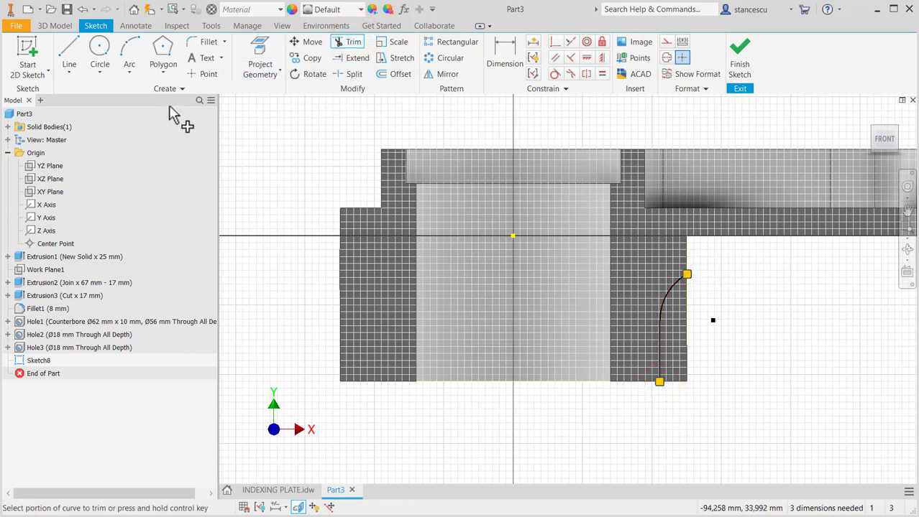
# Dimension the arc radius 30, centre height 12 and horizontal distance 40 from the origin.
pyautogui.click(503, 49)
pyautogui.click(668, 289)
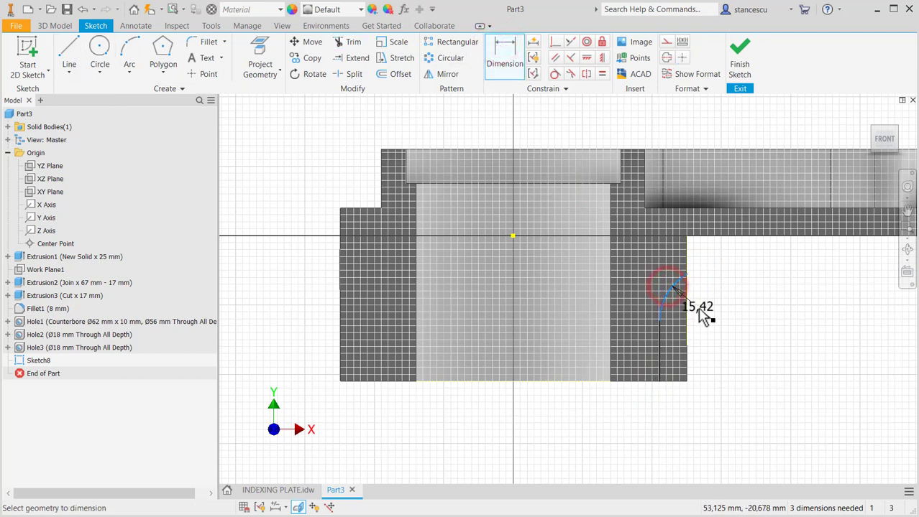
pyautogui.click(702, 308)
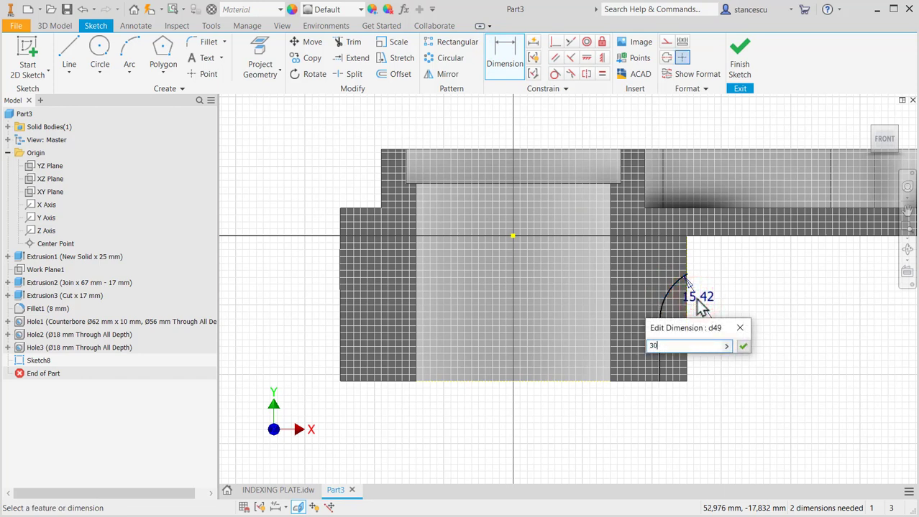
pyautogui.press('Return')
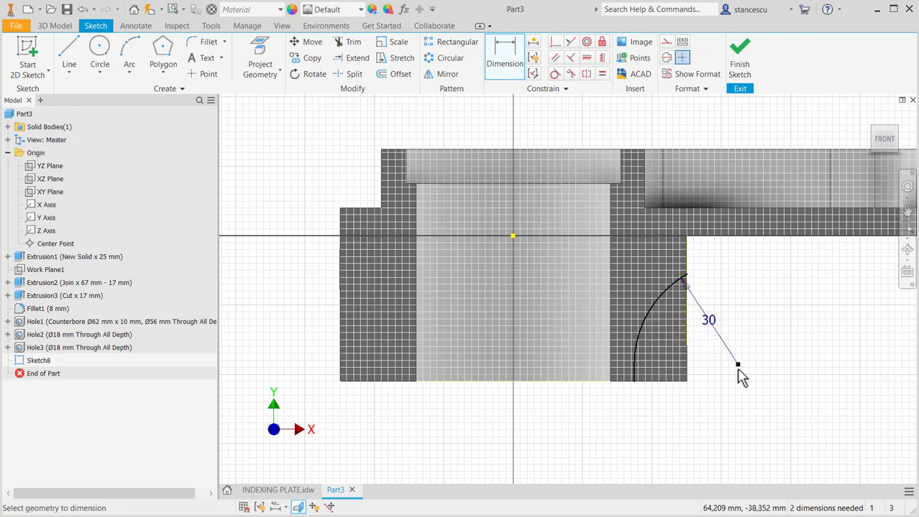
pyautogui.click(669, 382)
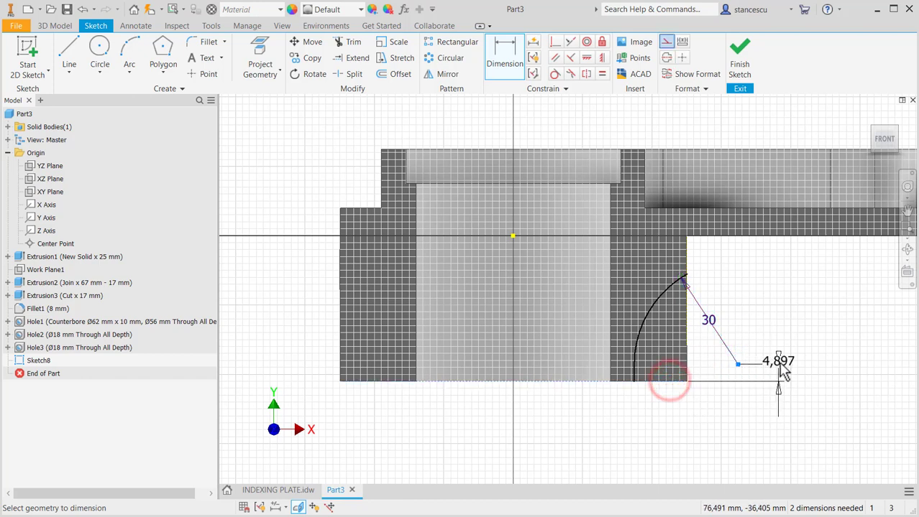
pyautogui.click(778, 365)
pyautogui.write('12')
pyautogui.press('Return')
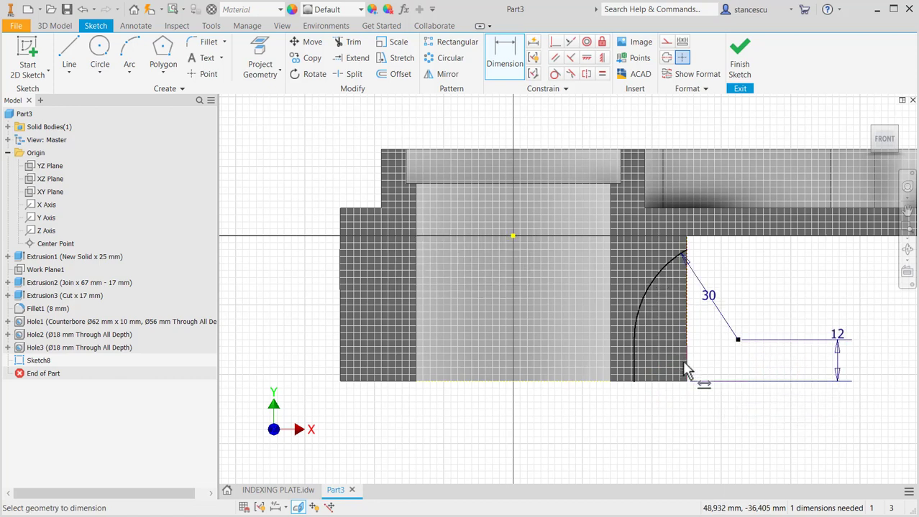
pyautogui.click(512, 237)
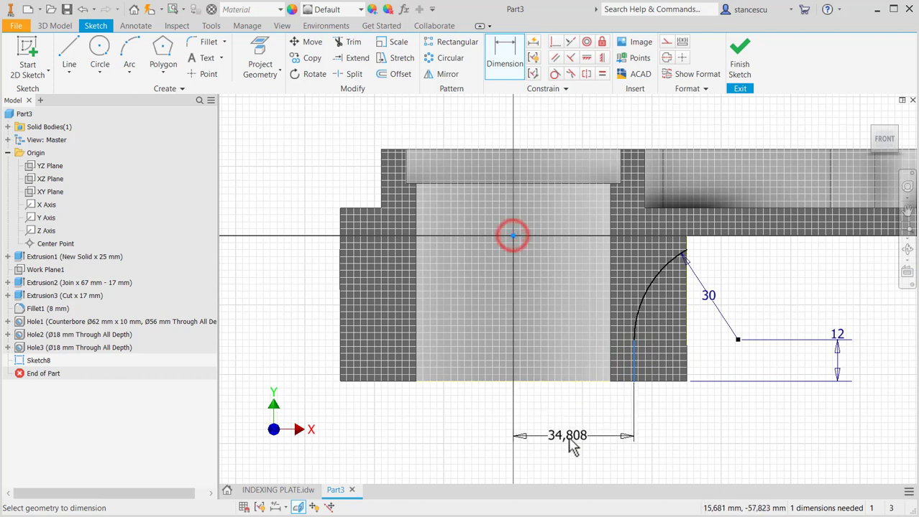
pyautogui.click(569, 440)
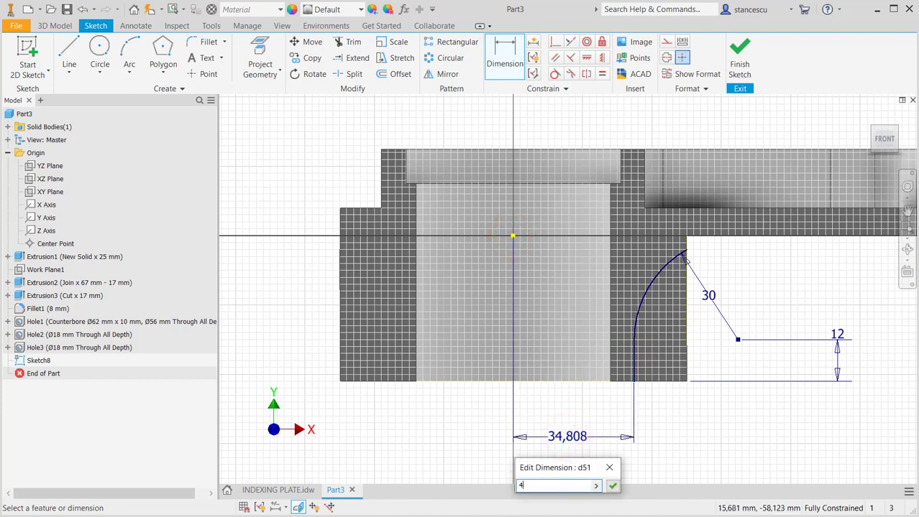
pyautogui.write('40')
pyautogui.press('Return')
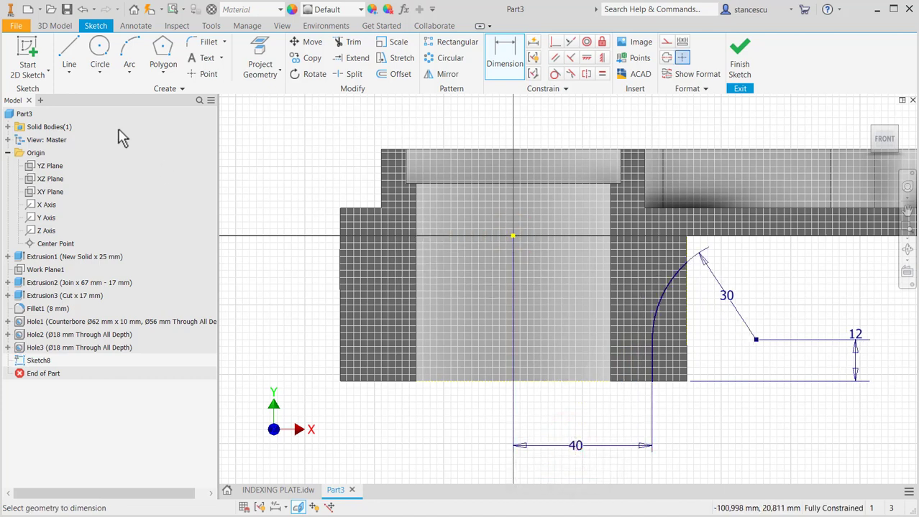
# Close the groove profile with lines along the bottom edge and down from the arc's top, then finish the sketch.
pyautogui.click(71, 49)
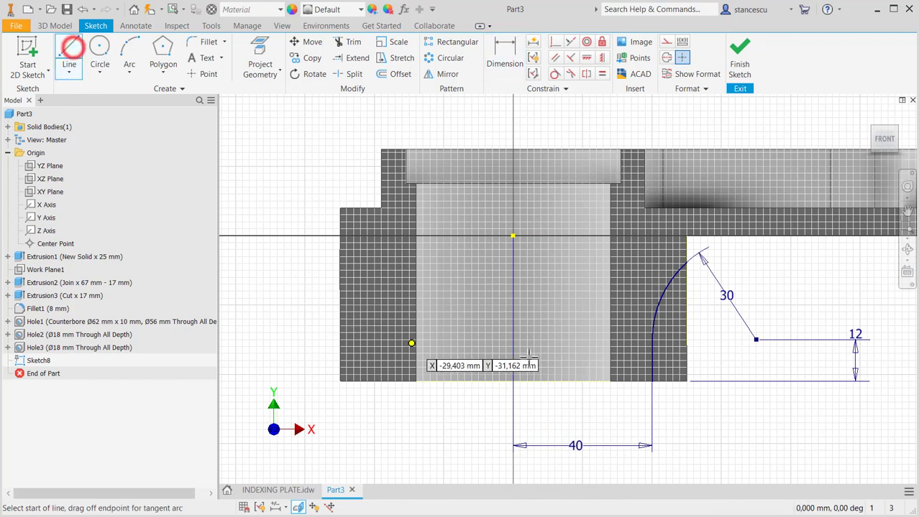
pyautogui.click(650, 381)
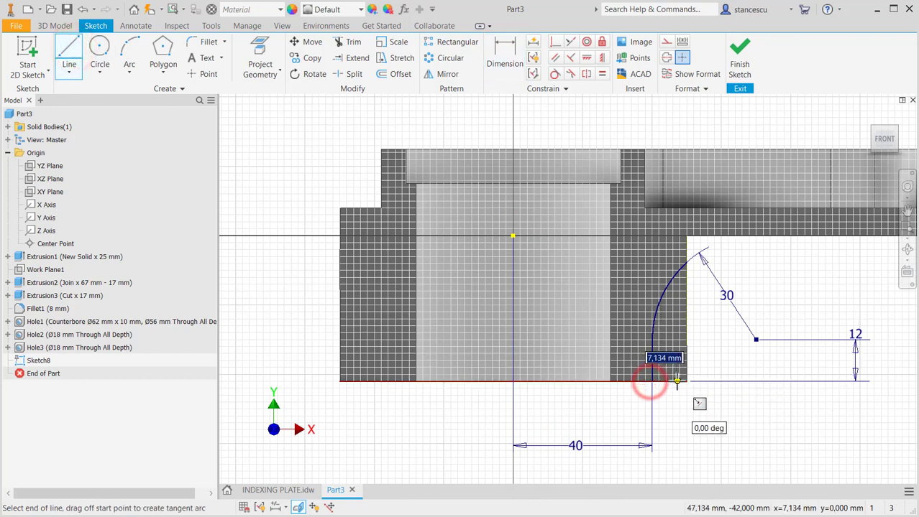
pyautogui.click(686, 381)
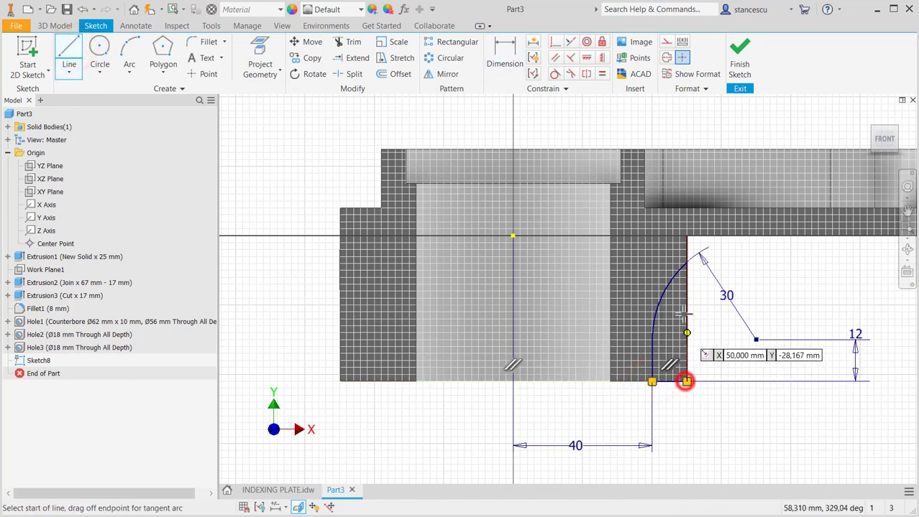
pyautogui.click(695, 255)
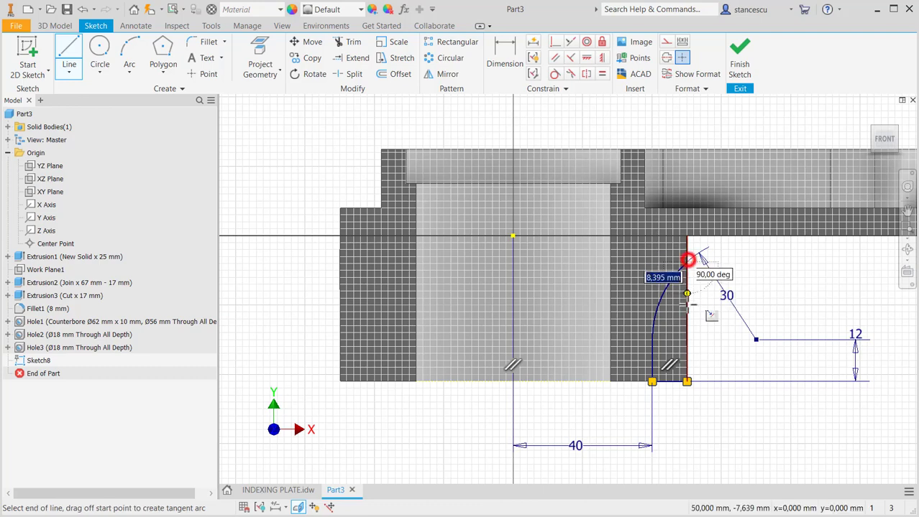
pyautogui.click(686, 382)
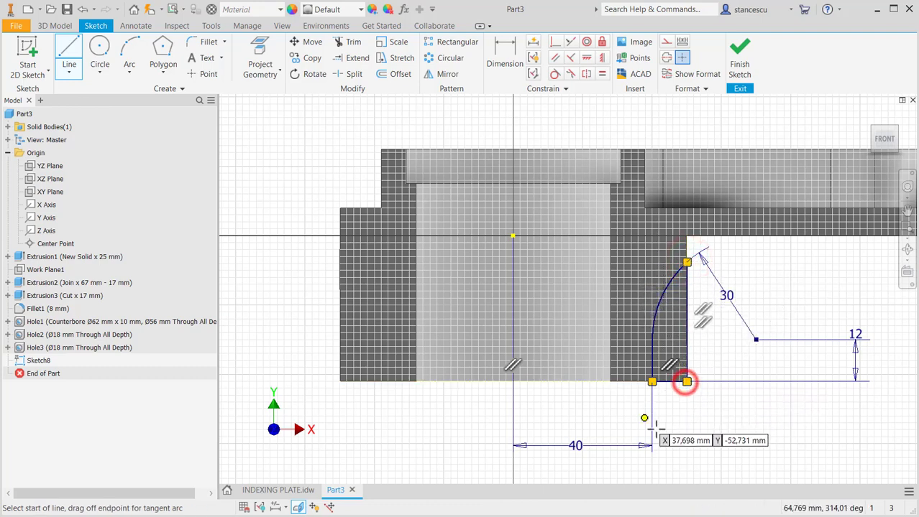
pyautogui.click(740, 67)
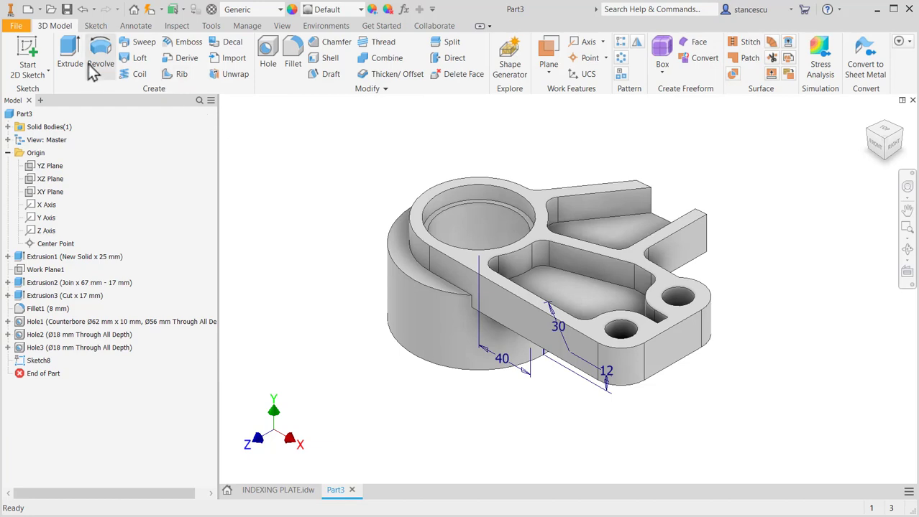
# Extrude the Sketch8 profile as an 8 mm symmetric cut, then orbit to view the notch.
pyautogui.click(70, 54)
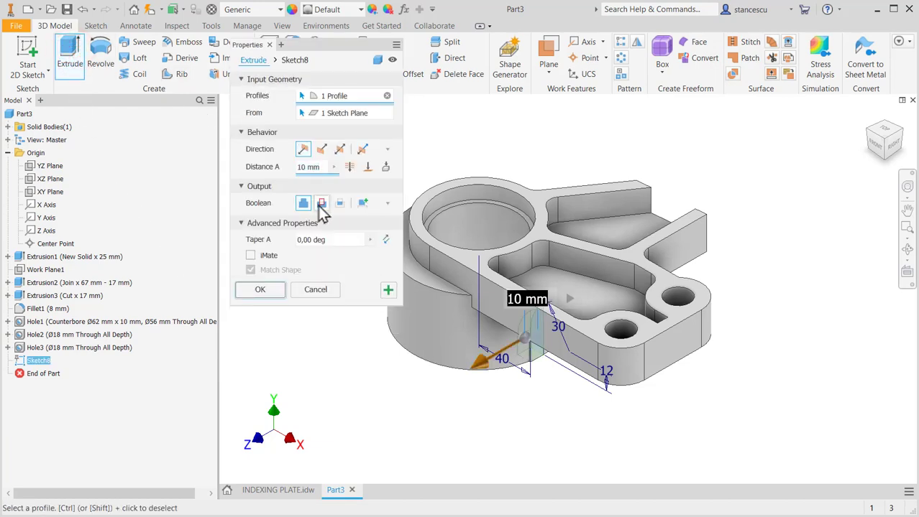
pyautogui.click(321, 204)
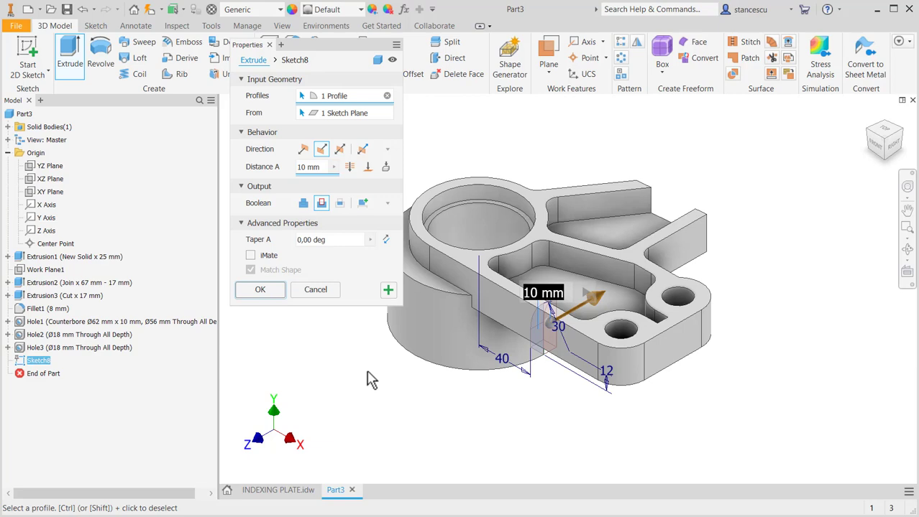
pyautogui.write('8')
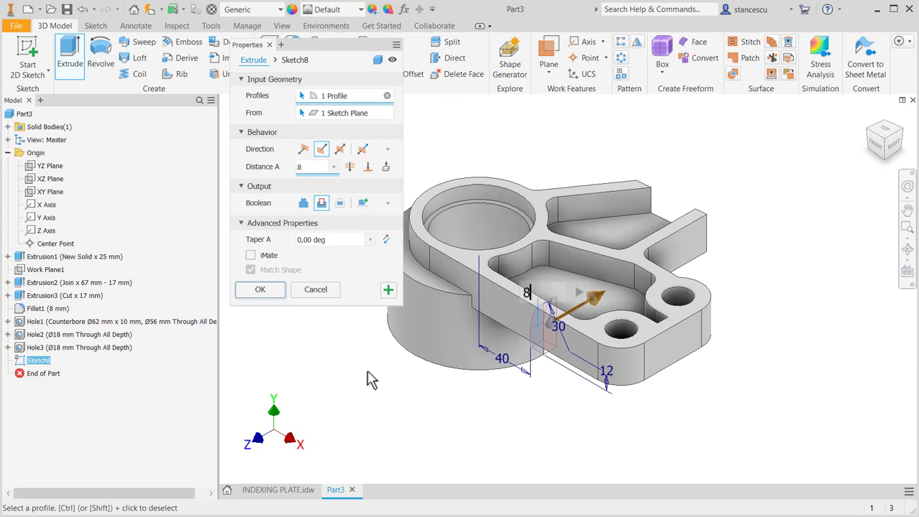
pyautogui.click(339, 149)
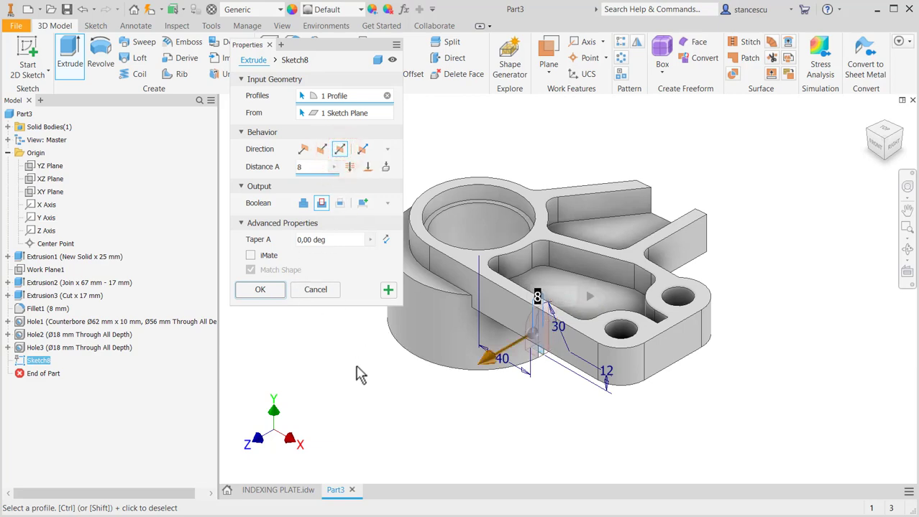
pyautogui.click(273, 290)
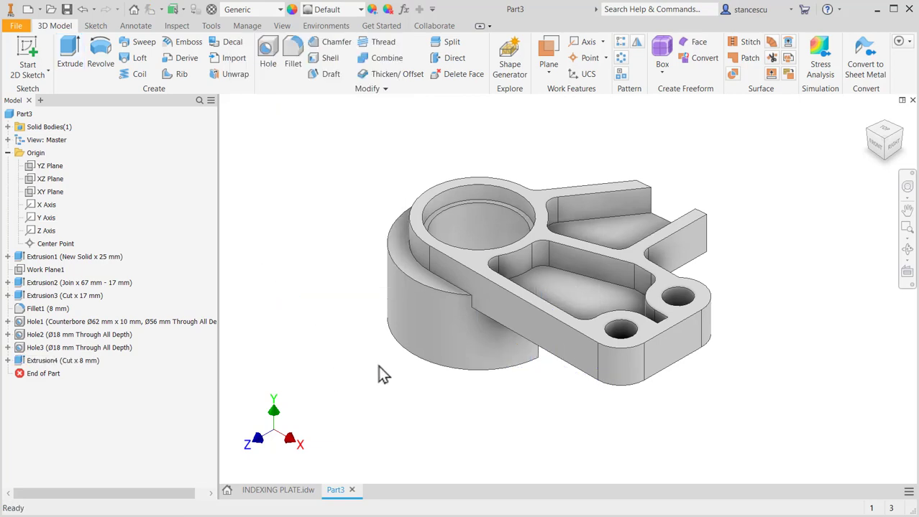
pyautogui.keyDown('shift'); pyautogui.moveTo(378, 368); pyautogui.dragTo(408, 283, button='middle'); pyautogui.keyUp('shift')
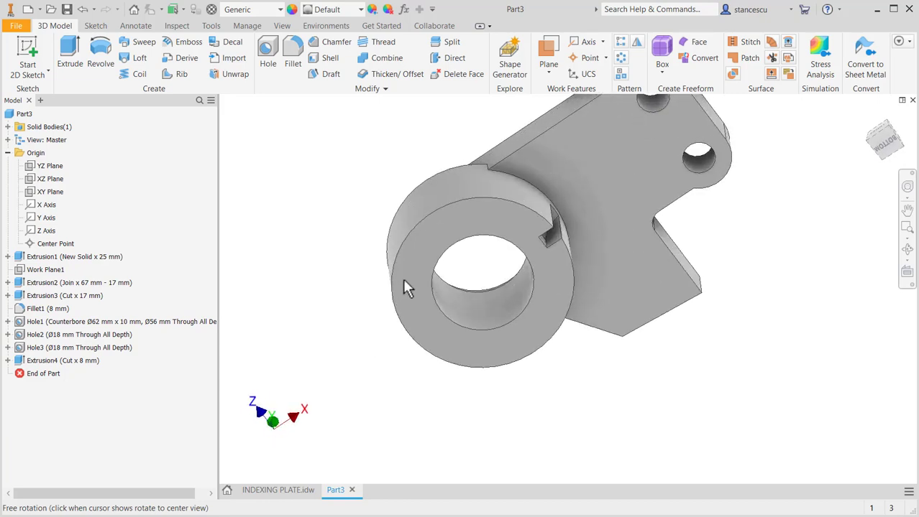
# Circular-pattern the Extrusion4 groove 18 times over 360° around the hub's bore axis.
pyautogui.click(623, 60)
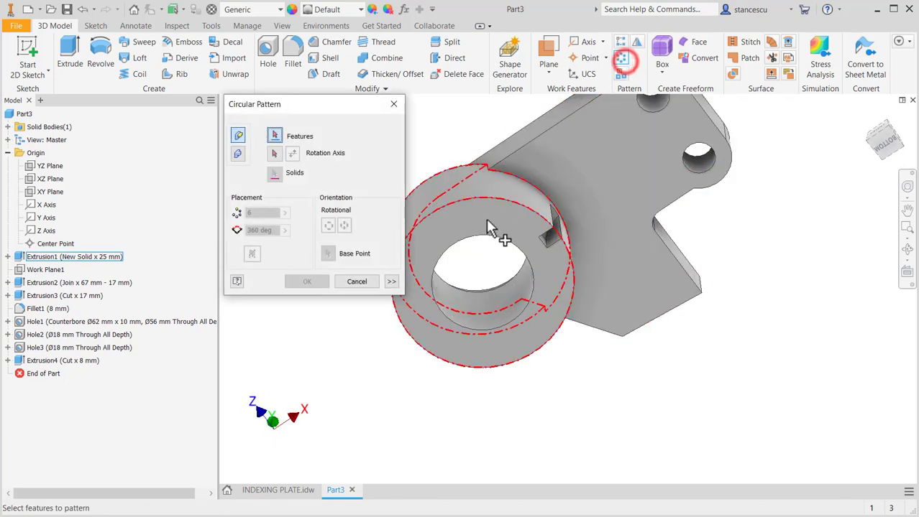
pyautogui.click(549, 239)
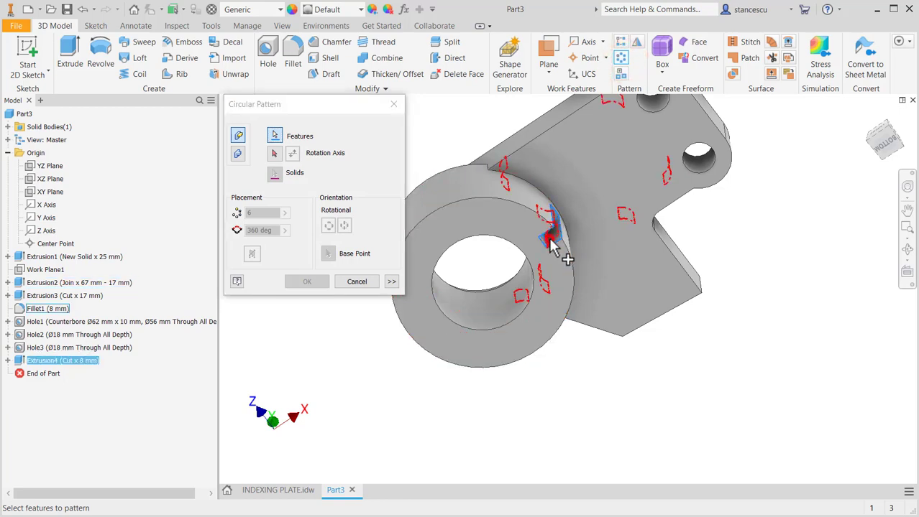
pyautogui.click(274, 153)
pyautogui.click(468, 314)
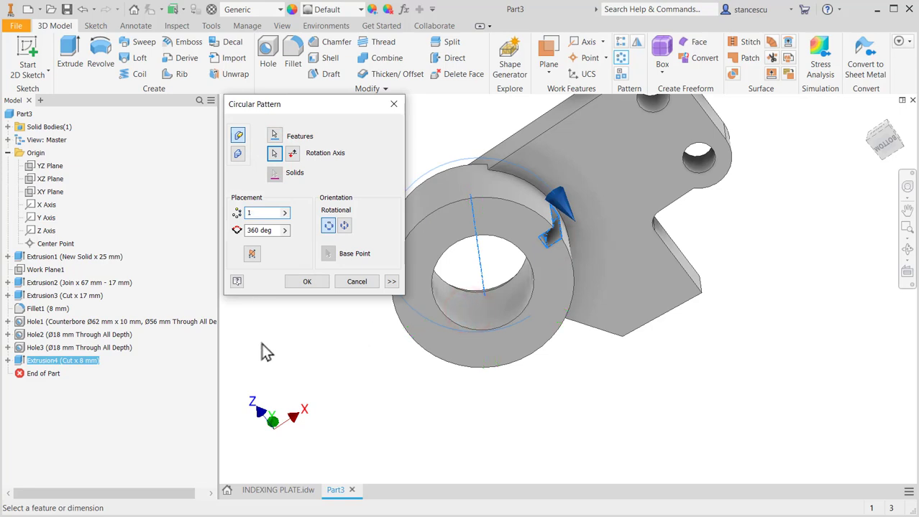
pyautogui.click(309, 282)
pyautogui.press('F6')
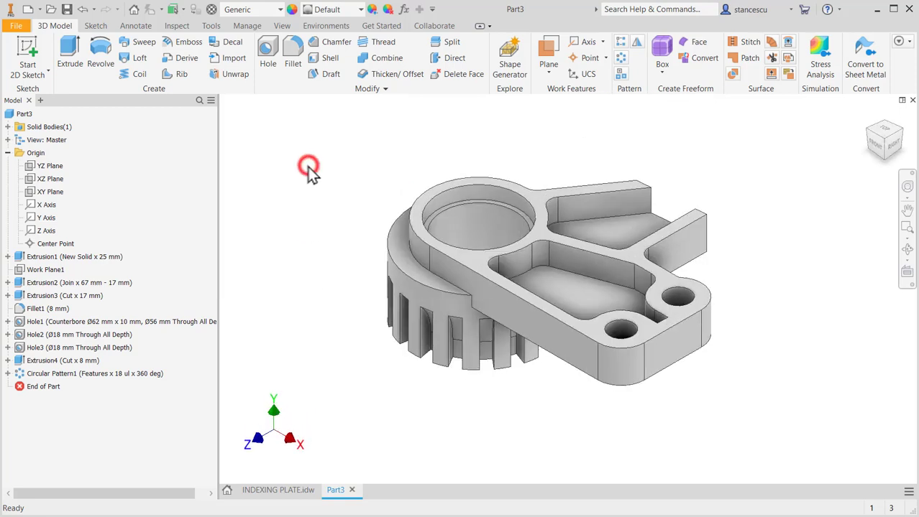
# Assign the Steel, Cast material to the part.
pyautogui.click(259, 10)
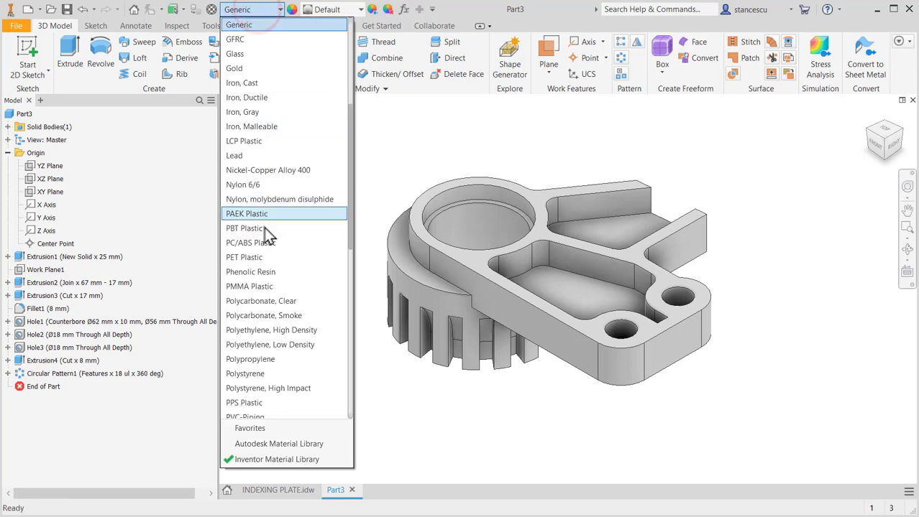
pyautogui.scroll(-7, 265, 266)
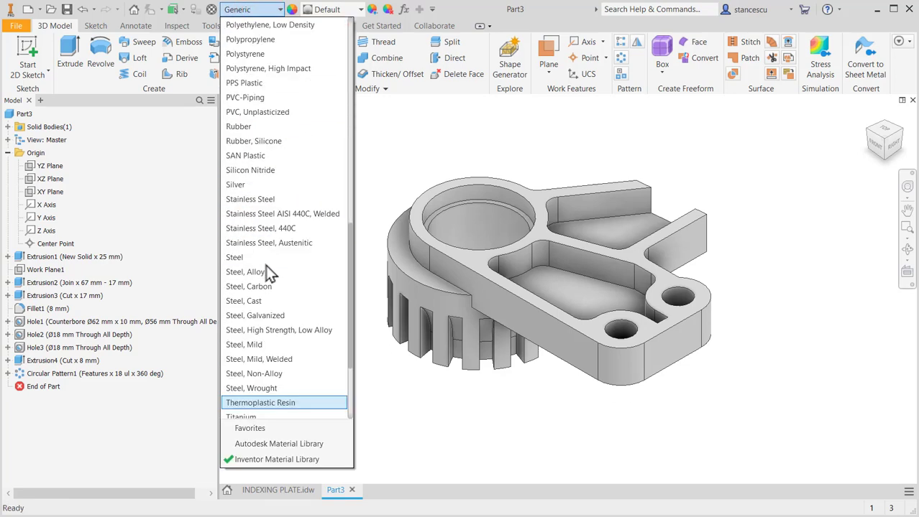
pyautogui.click(274, 303)
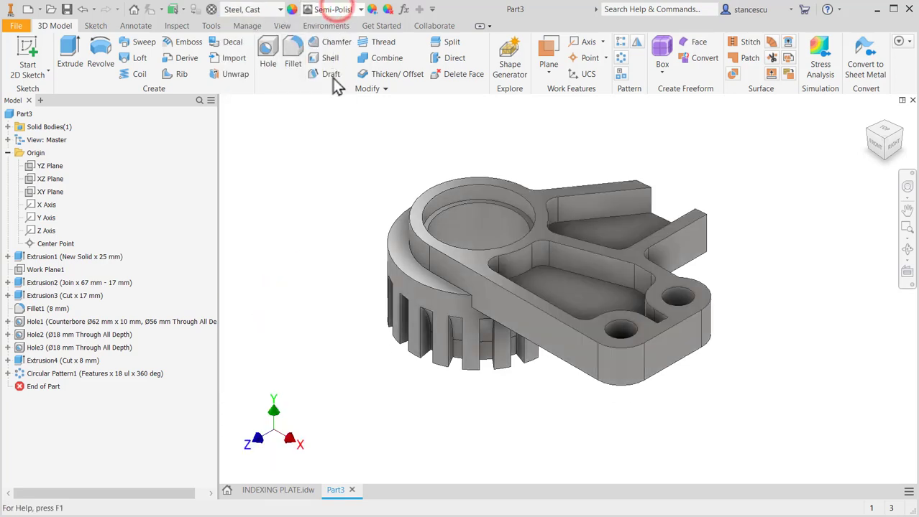
# Apply the Steel - Cast appearance to the part.
pyautogui.click(332, 9)
pyautogui.scroll(-4, 334, 295)
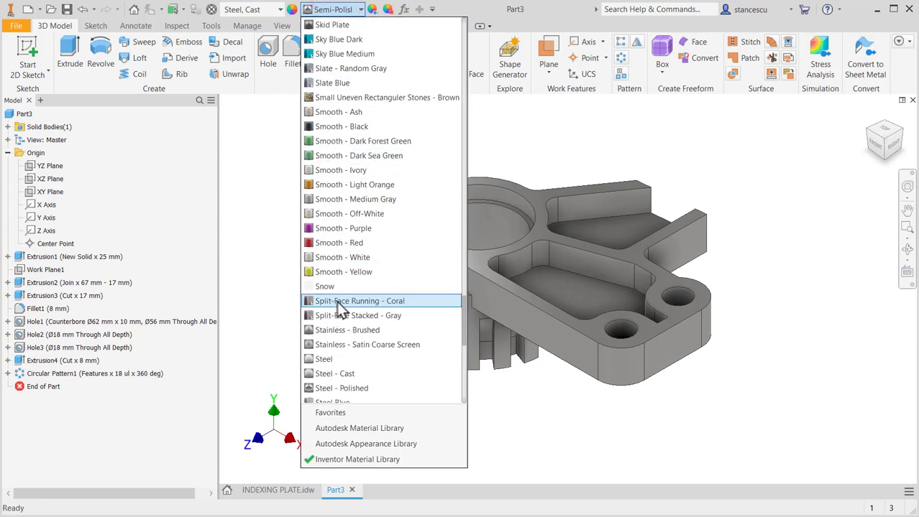
pyautogui.click(341, 361)
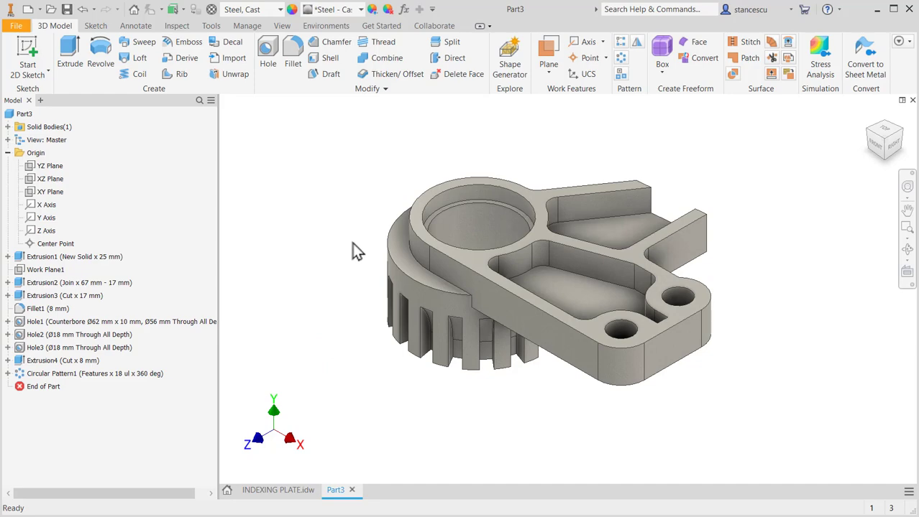
# Select the counterbore, the plate's top face and the toothed bottom face.
pyautogui.scroll(4, 448, 221)
pyautogui.click(501, 170)
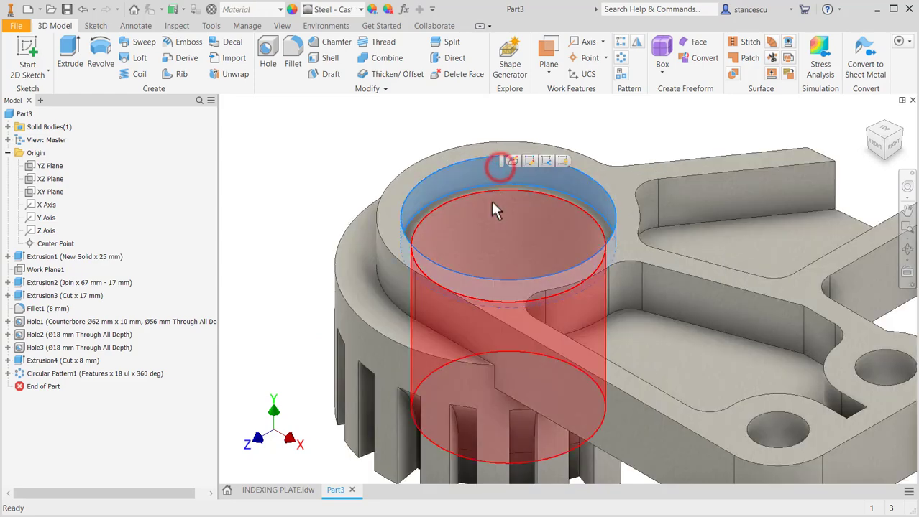
pyautogui.scroll(3, 490, 201)
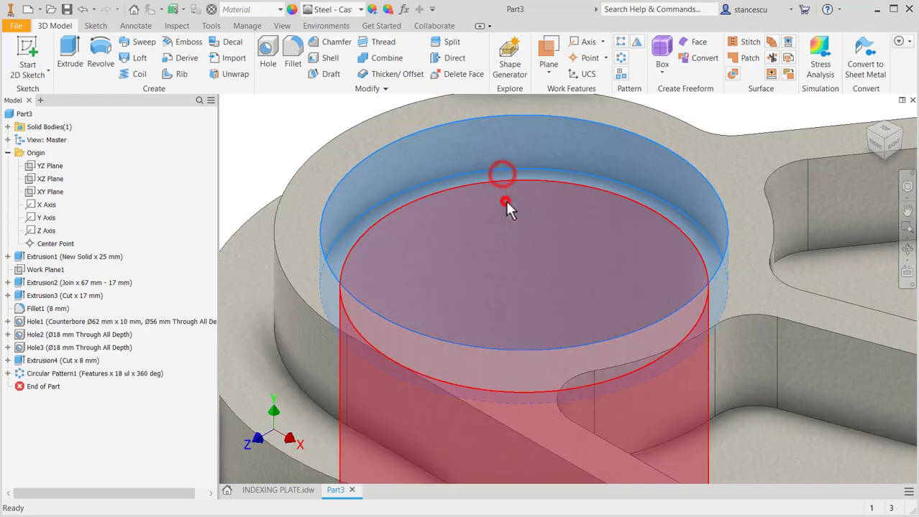
pyautogui.scroll(-3, 570, 226)
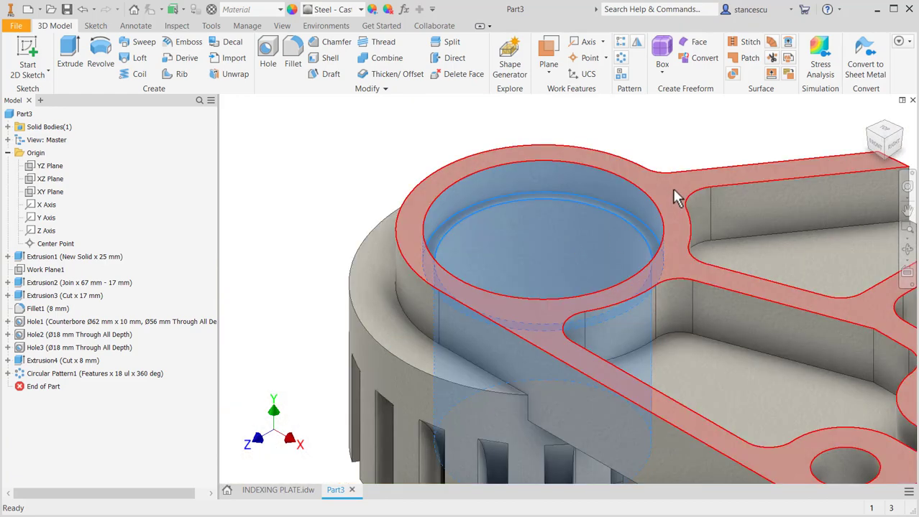
pyautogui.moveTo(676, 196); pyautogui.dragTo(582, 192, button='middle')
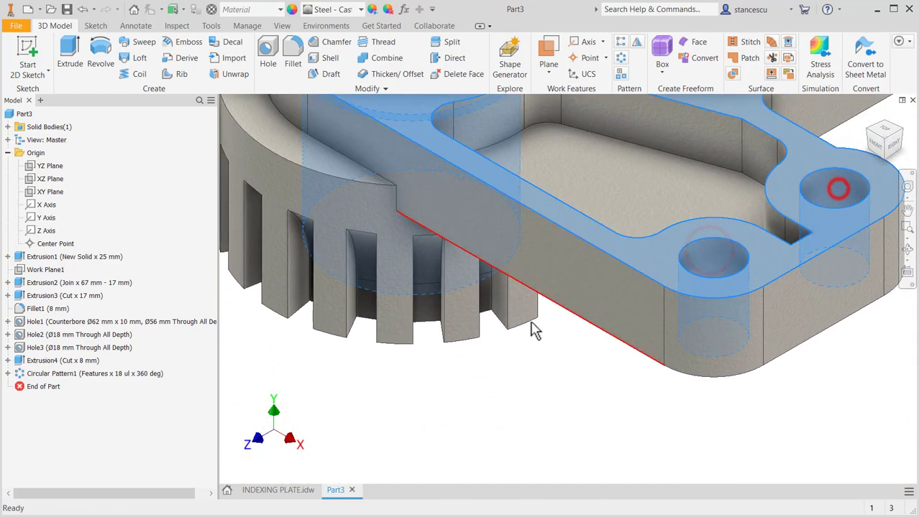
pyautogui.keyDown('shift'); pyautogui.moveTo(533, 333); pyautogui.dragTo(544, 266, button='middle'); pyautogui.keyUp('shift')
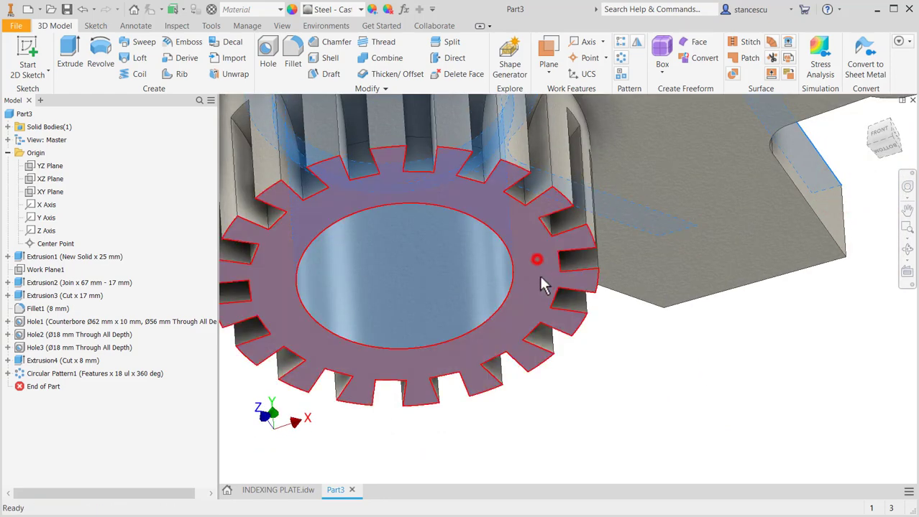
pyautogui.click(541, 288)
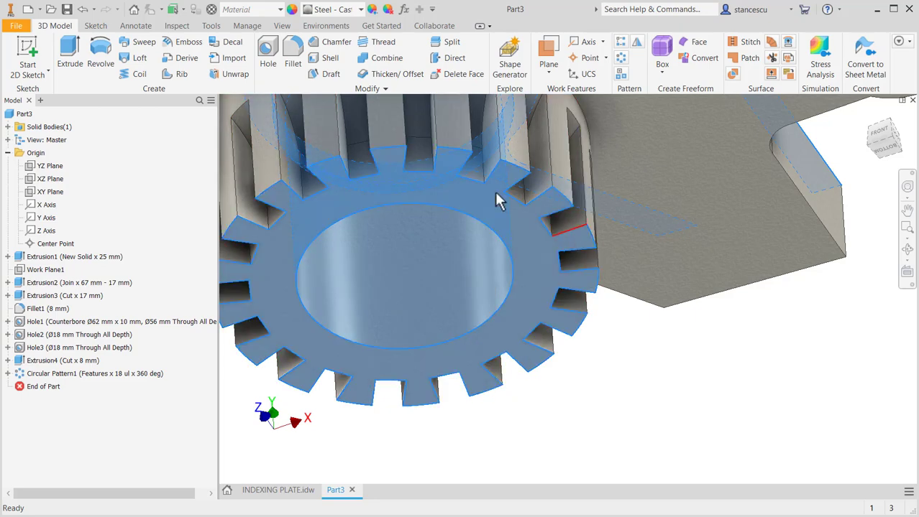
# Apply the Steel - Polished appearance to the selected faces and return to the home view.
pyautogui.click(332, 10)
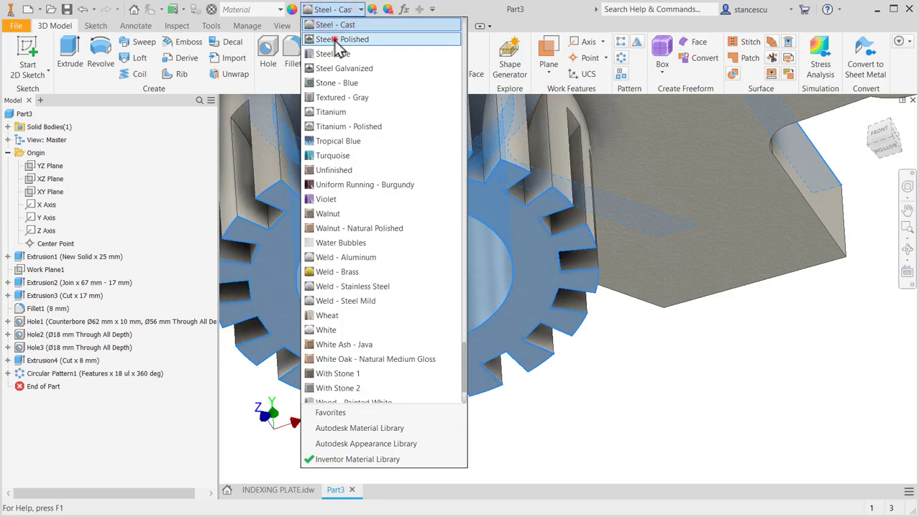
pyautogui.click(334, 35)
pyautogui.click(646, 380)
pyautogui.press('F6')
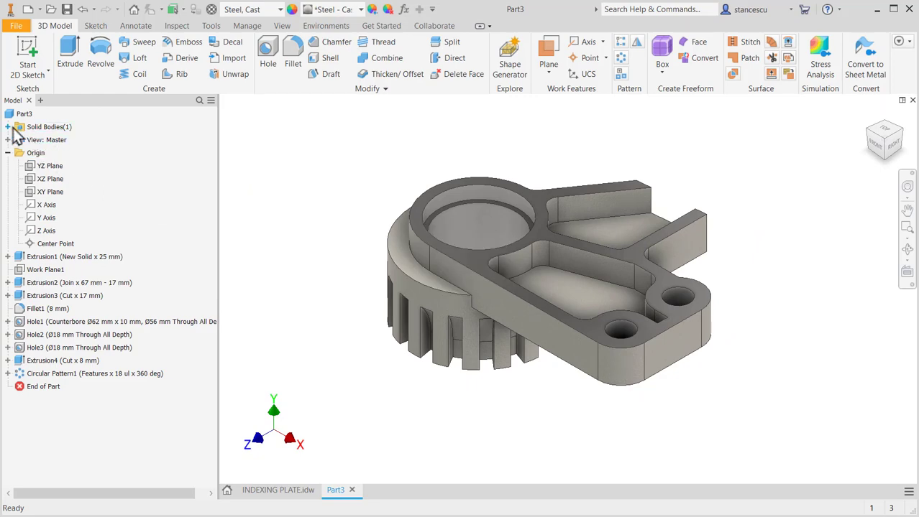
pyautogui.rightClick(21, 115)
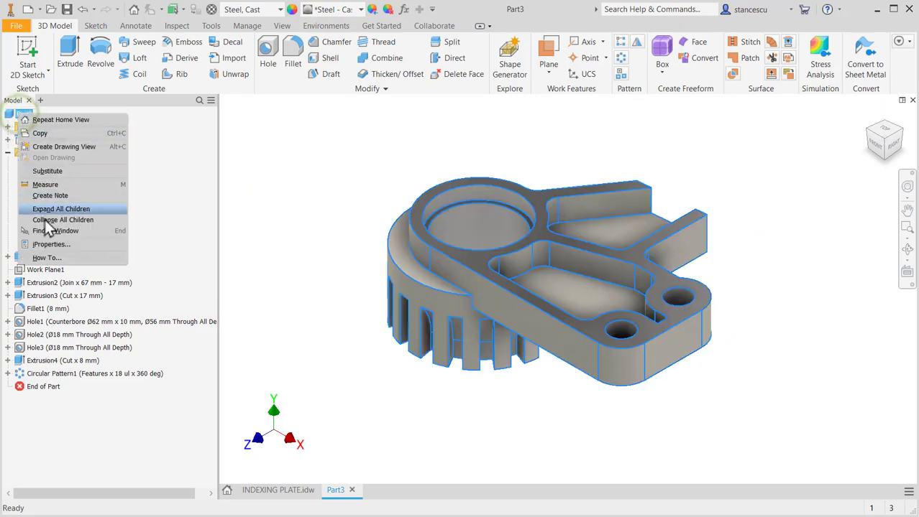
pyautogui.click(51, 245)
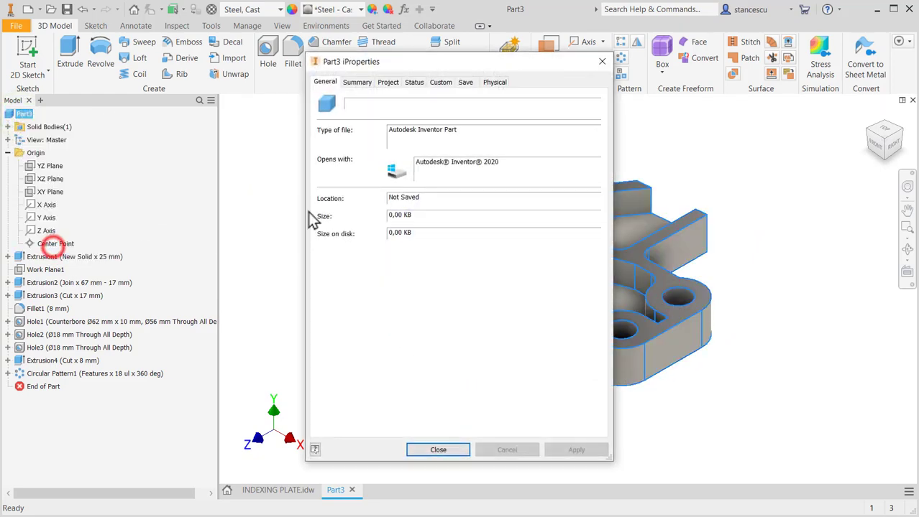
pyautogui.click(496, 83)
pyautogui.click(560, 115)
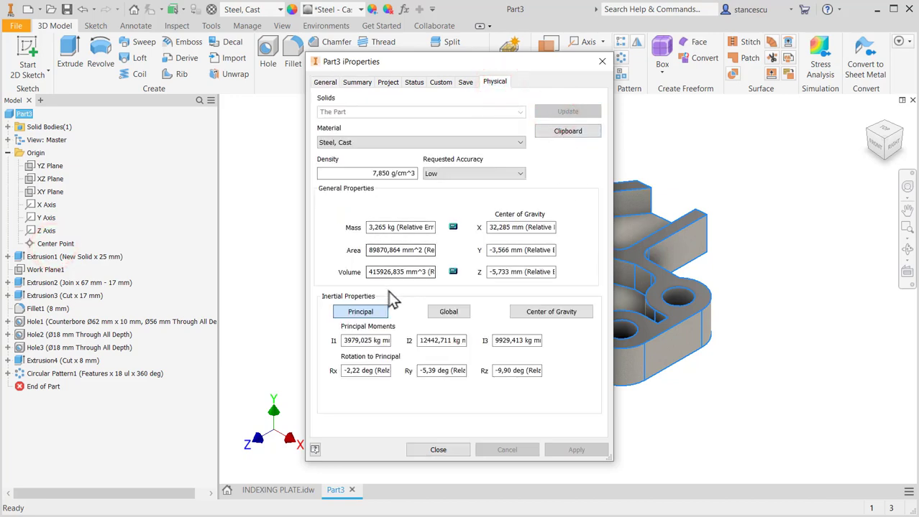
pyautogui.click(438, 451)
pyautogui.click(676, 411)
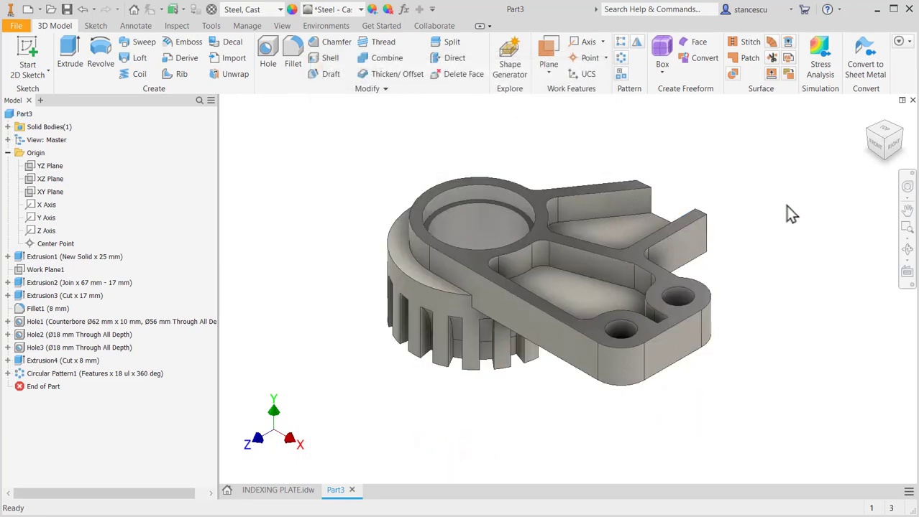